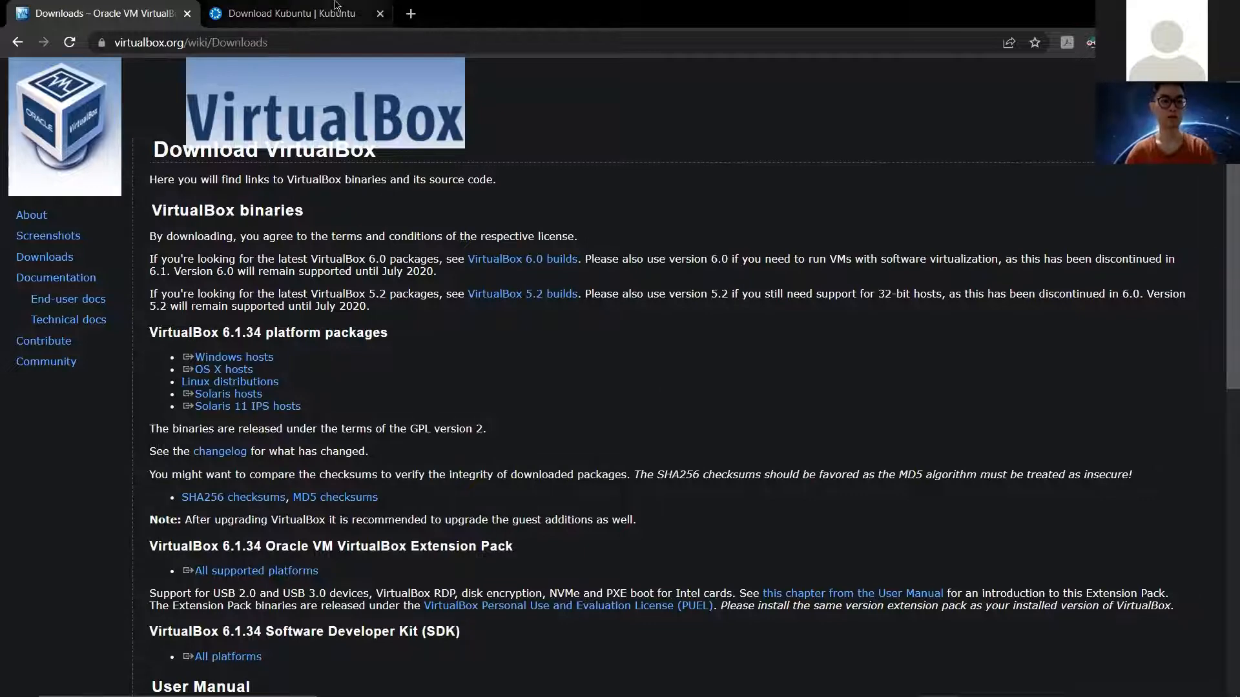
Step: Switch to the 'Download Kubuntu' tab in Chrome
click(340, 9)
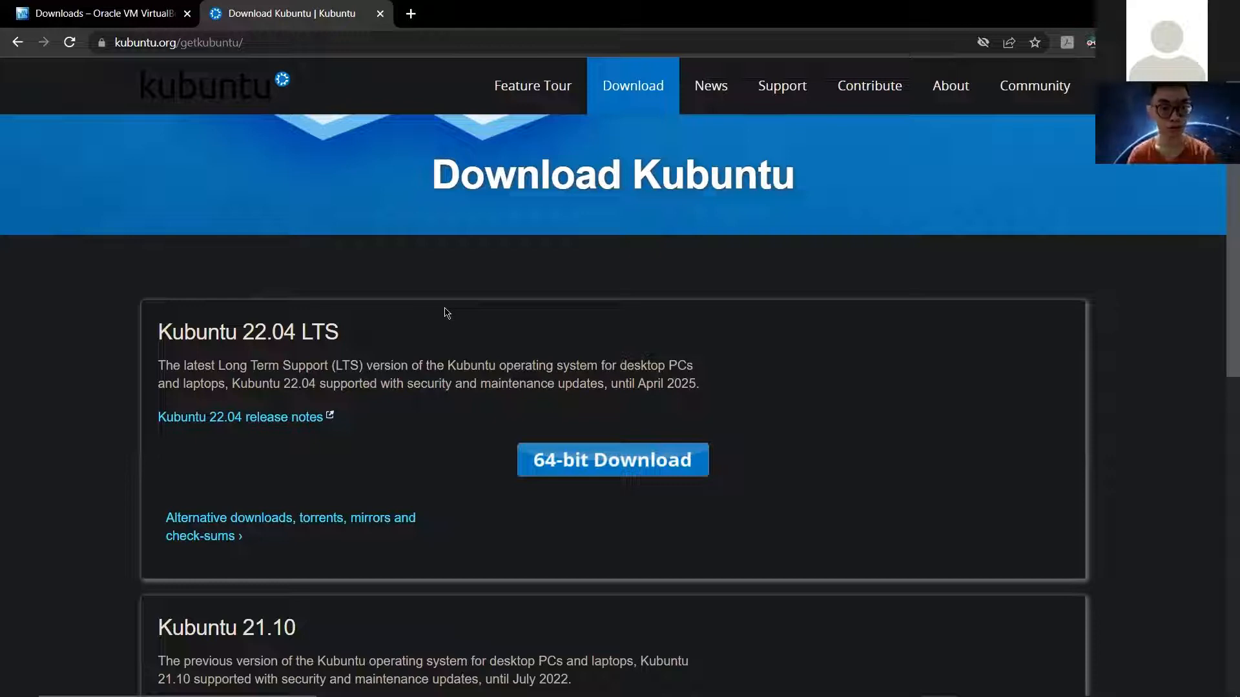
Step: Begin the Kubuntu 22.04 LTS 64-bit download, then cancel it from the download's menu
scroll(447, 313, down, 5)
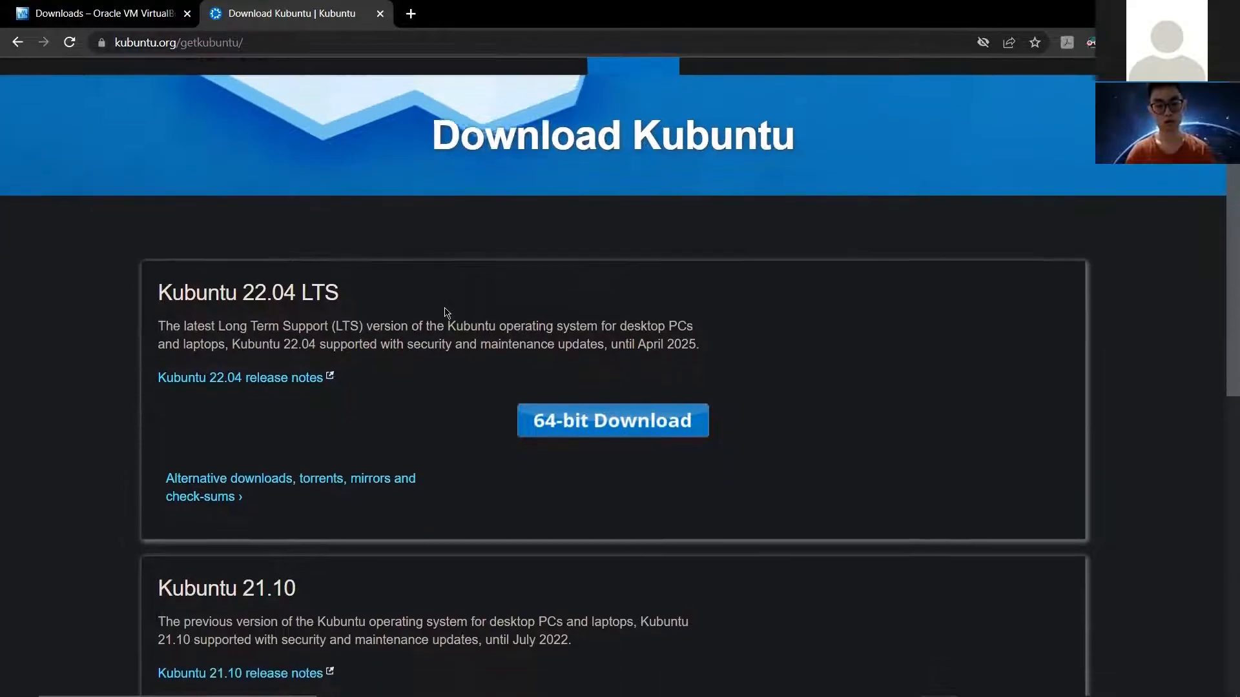
scroll(447, 313, up, 3)
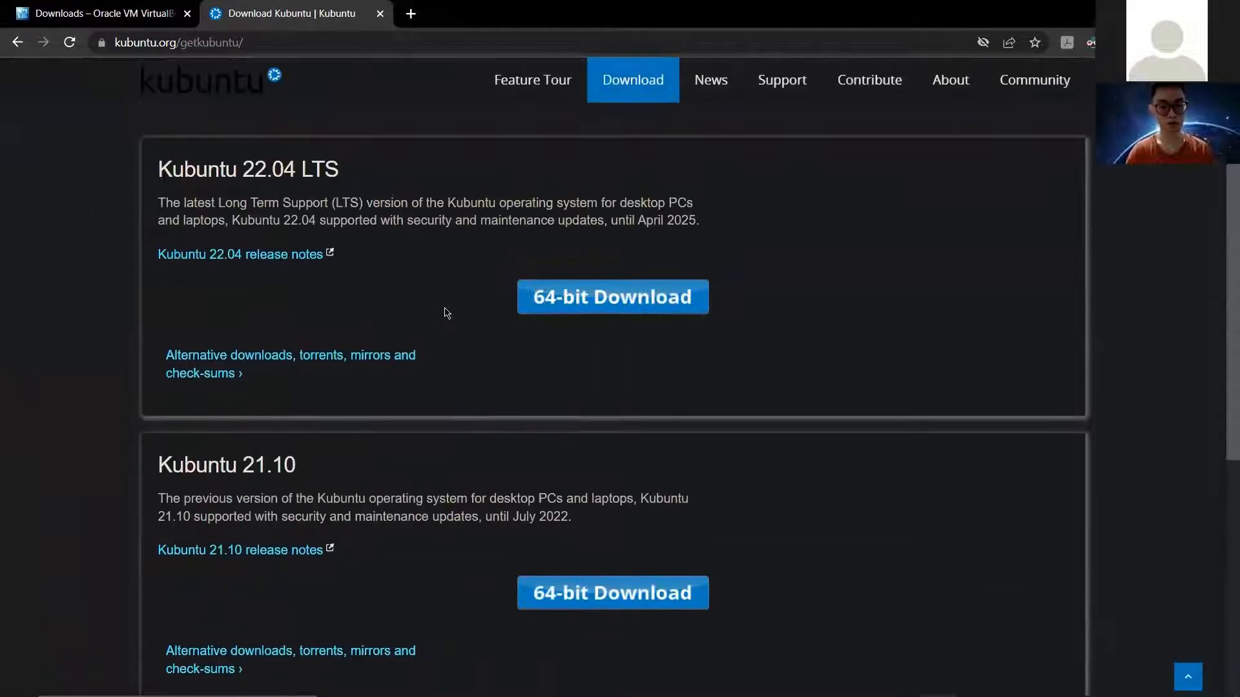
scroll(447, 313, down, 2)
scroll(447, 313, up, 4)
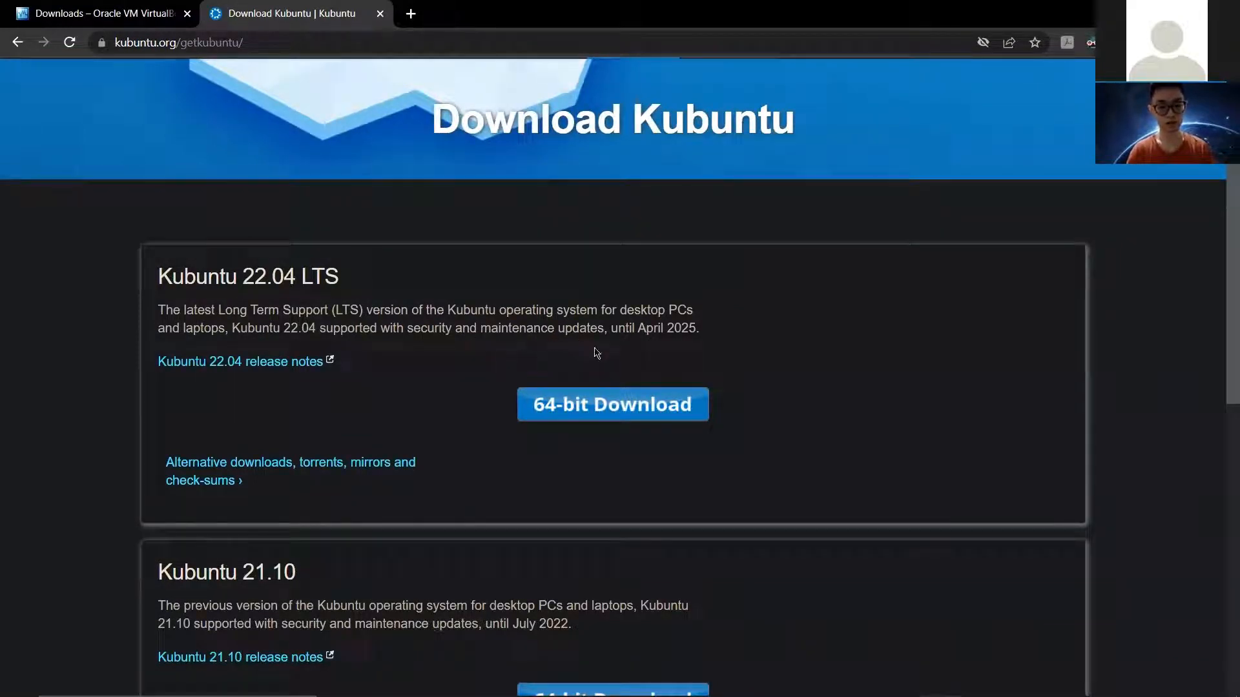
click(562, 406)
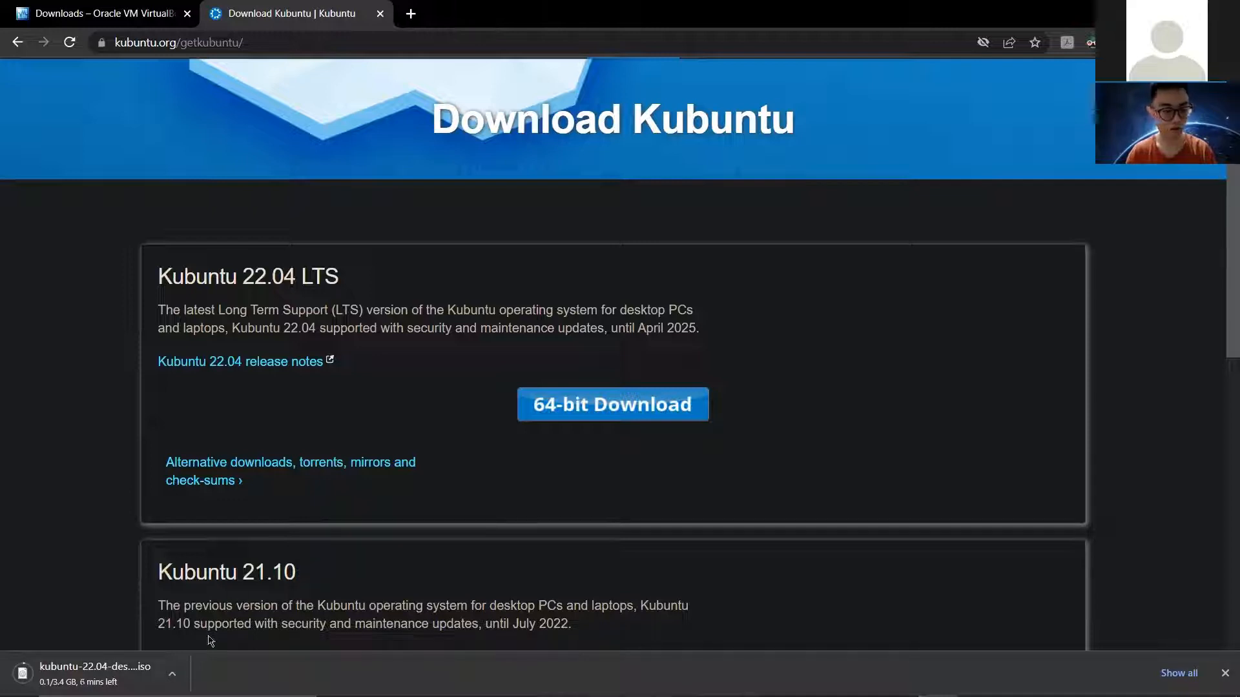
click(171, 673)
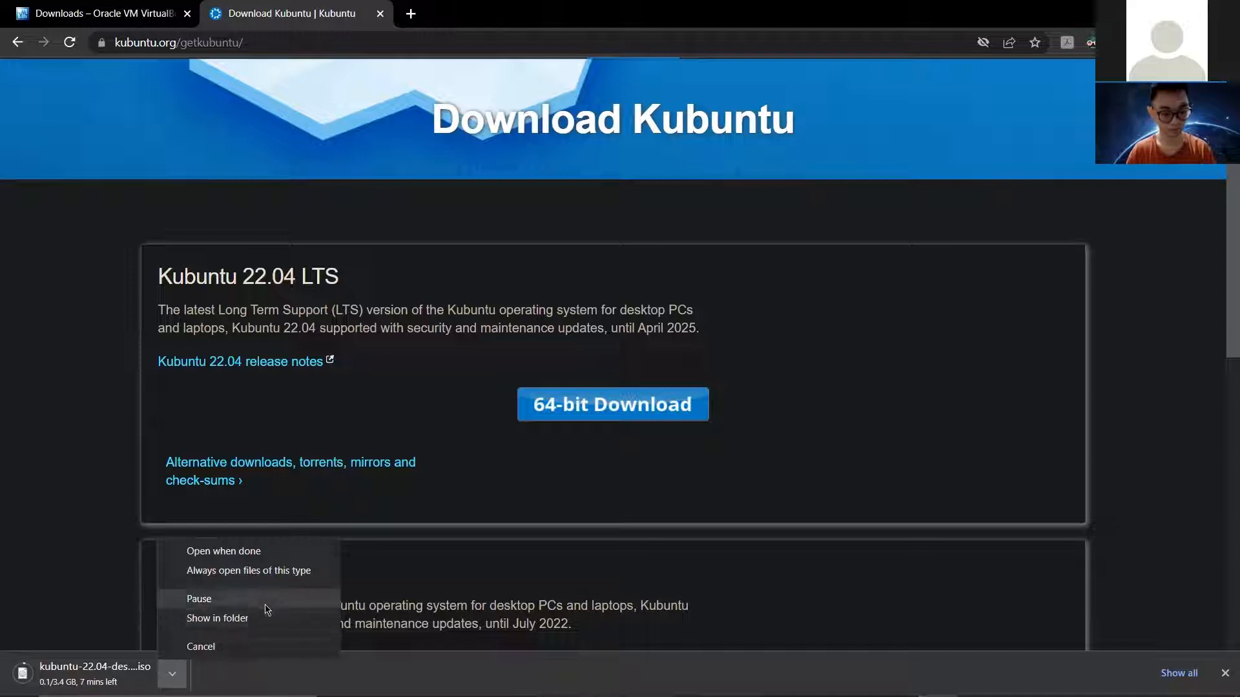
click(250, 647)
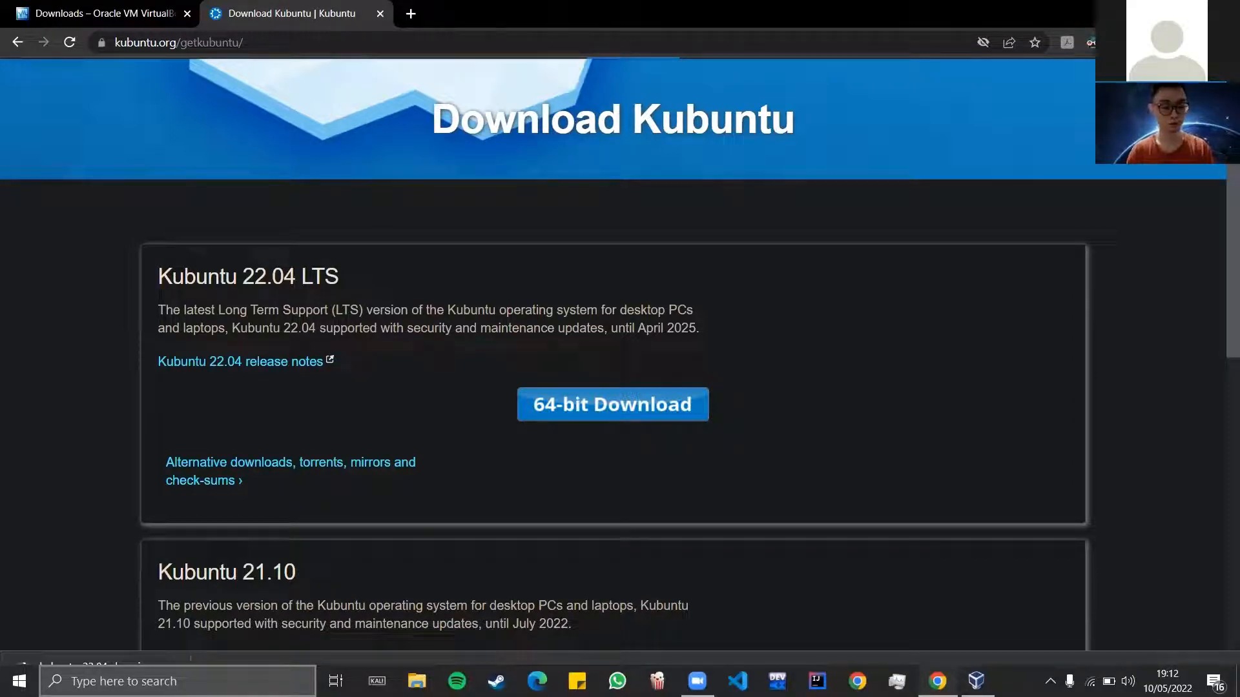
click(178, 682)
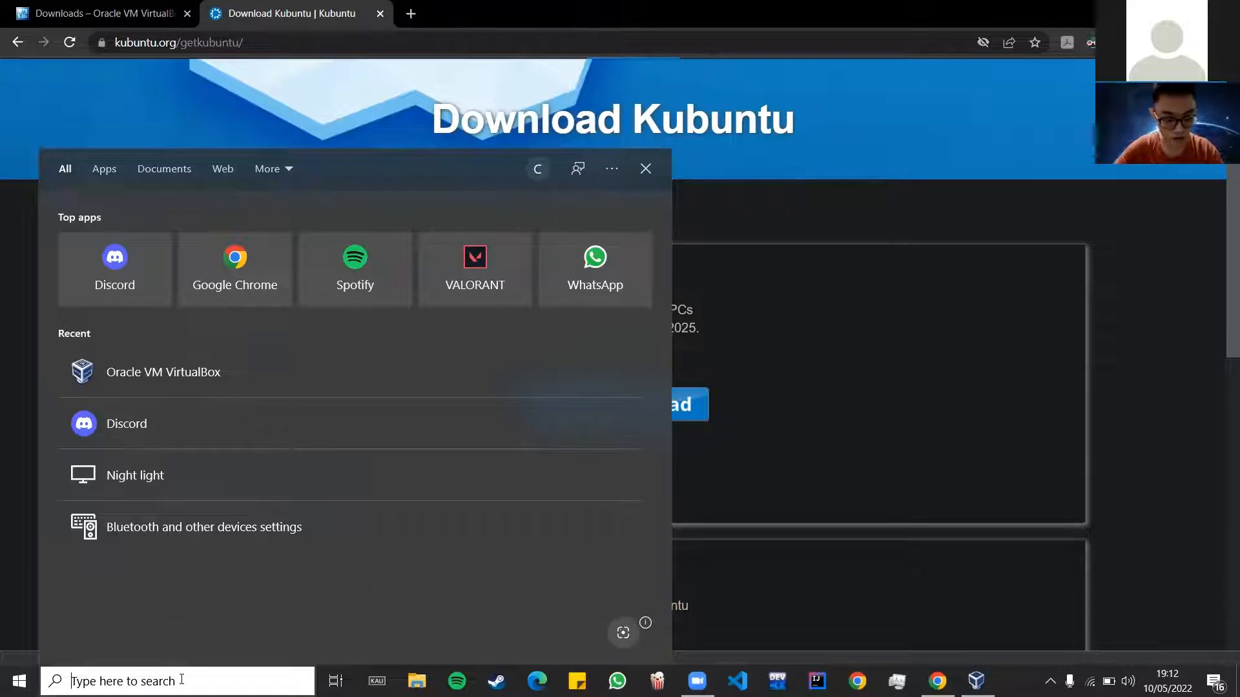
text(kub)
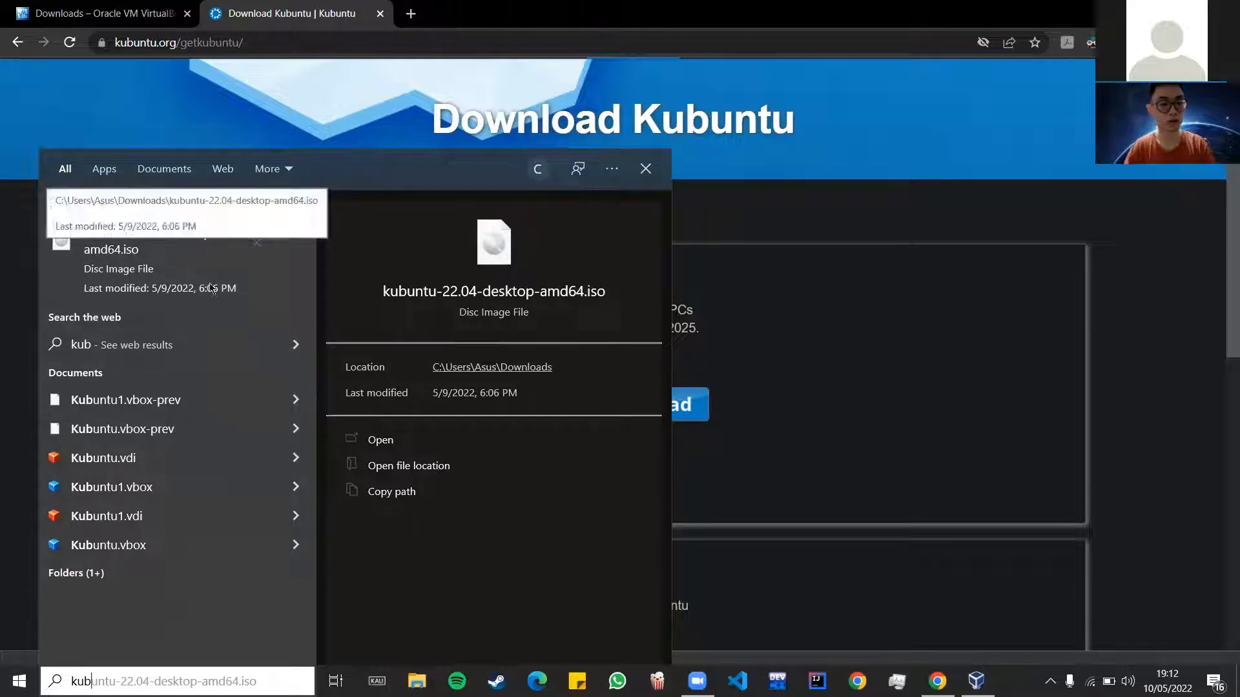
click(687, 387)
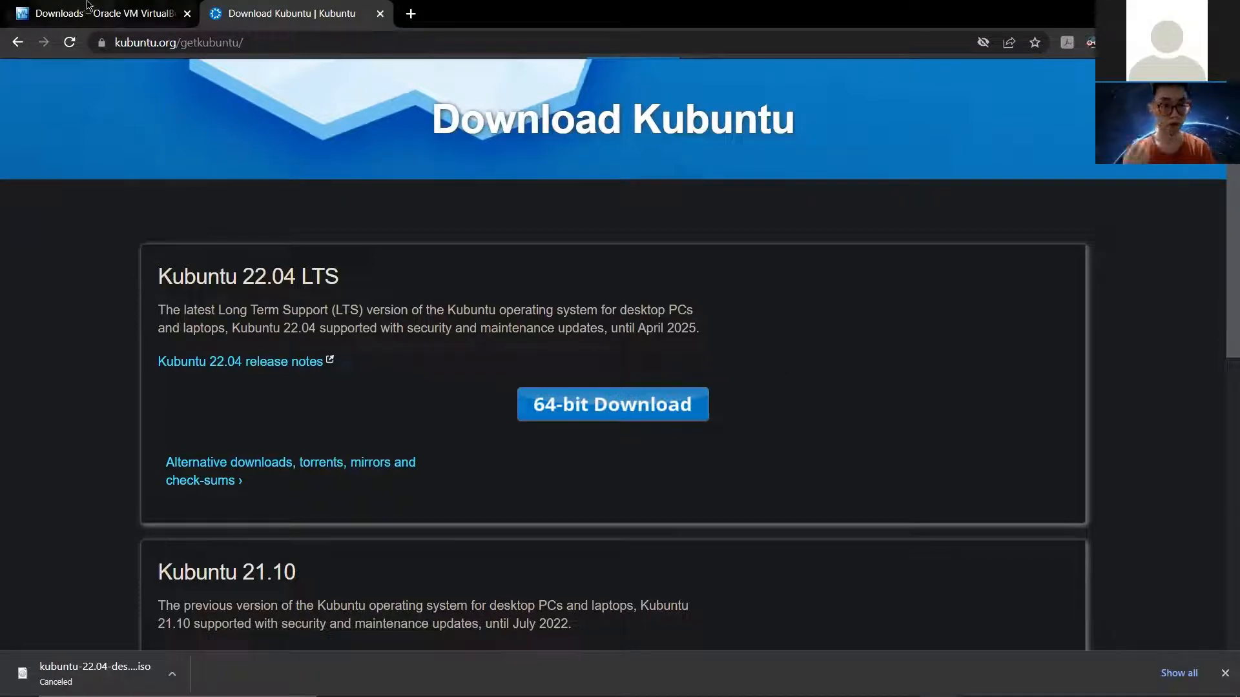
Step: Return to the VirtualBox Downloads tab, then launch Oracle VM VirtualBox from Windows search
click(116, 17)
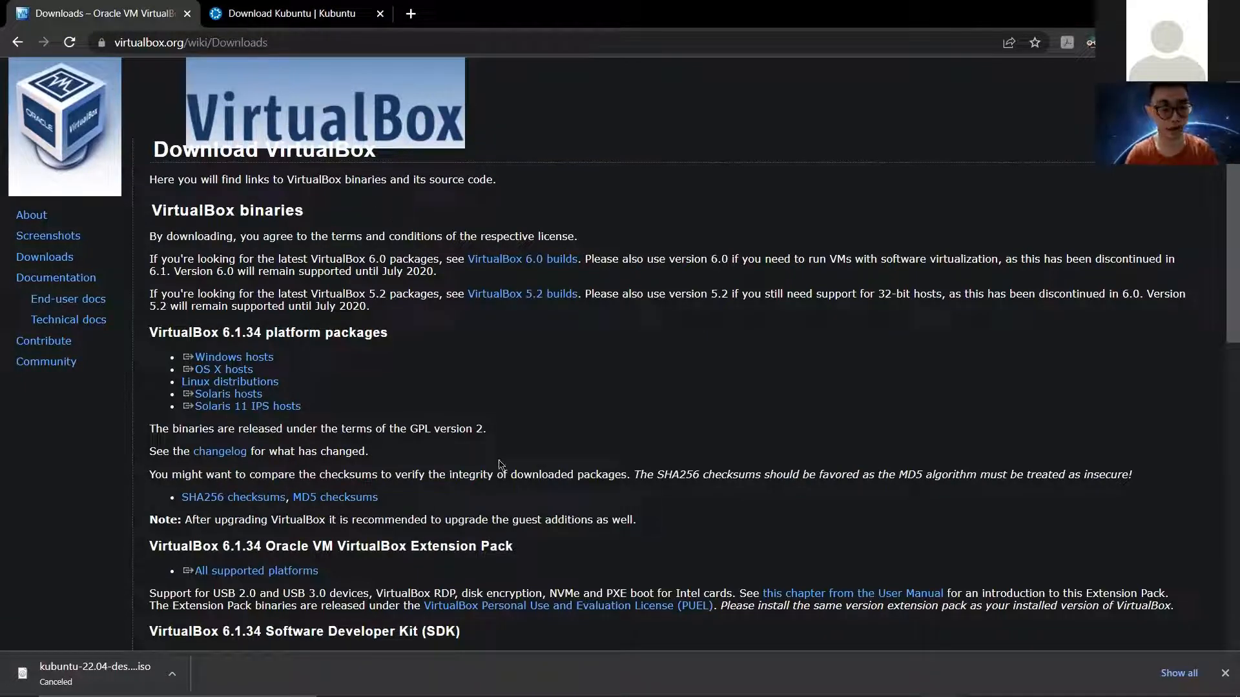
scroll(496, 465, down, 1)
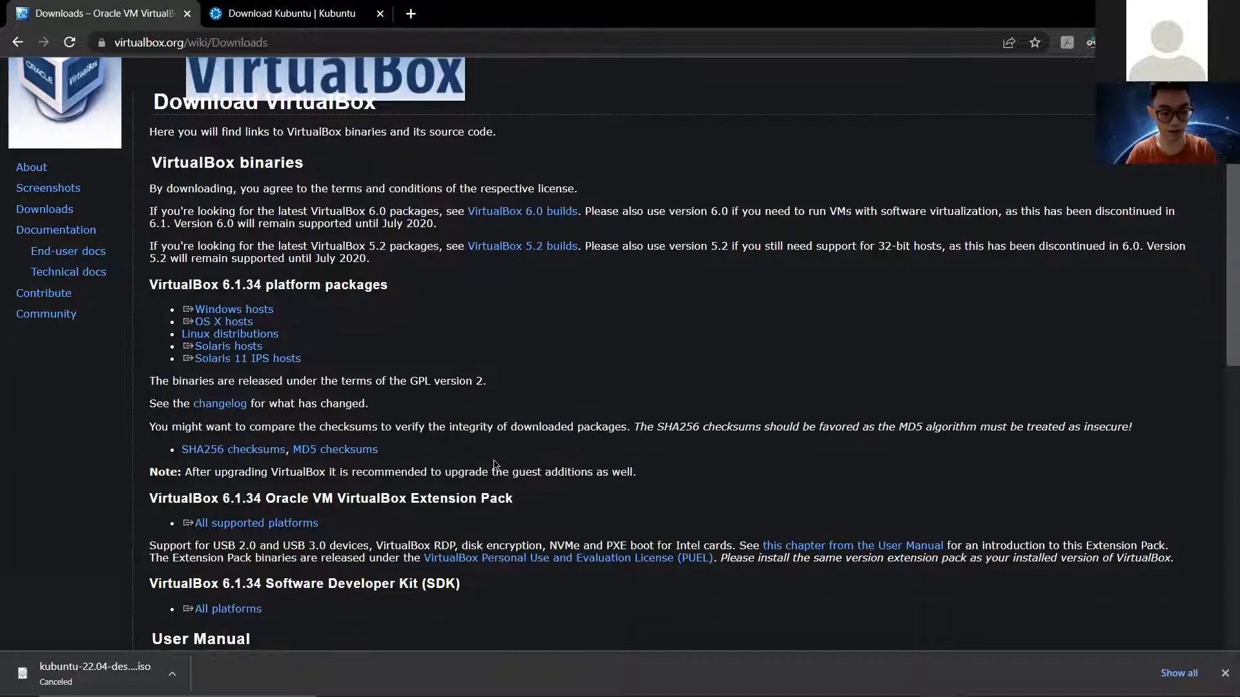
scroll(496, 464, up, 1)
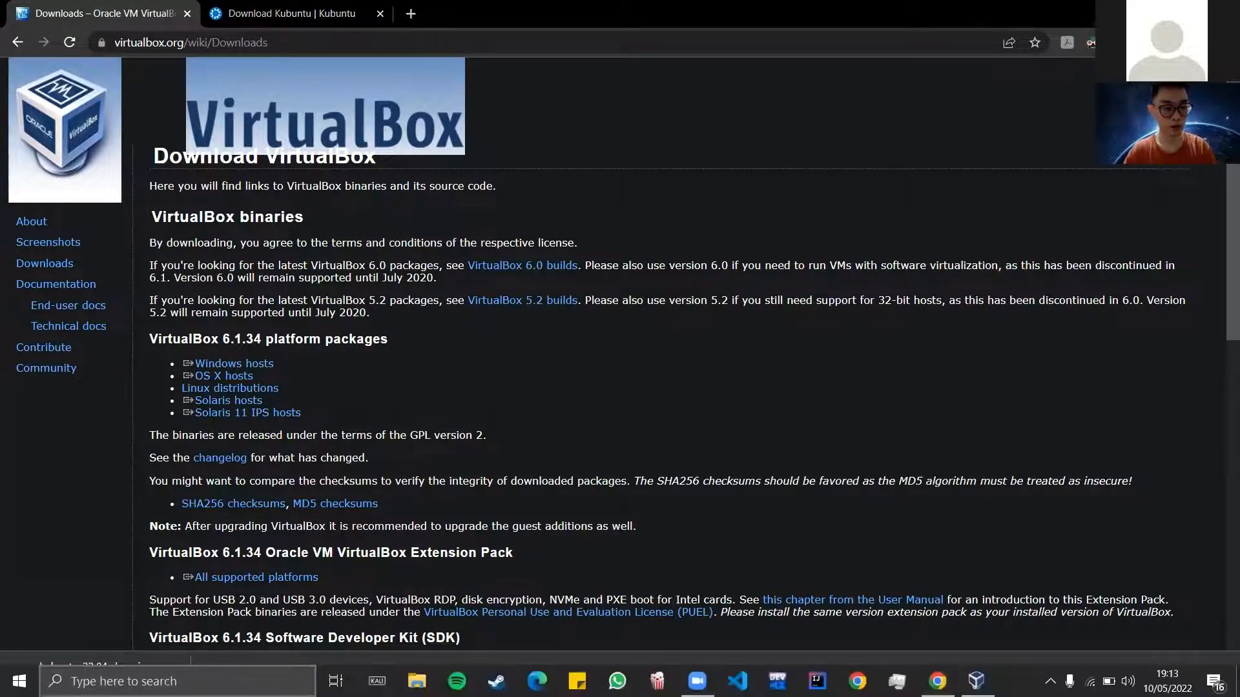
click(161, 681)
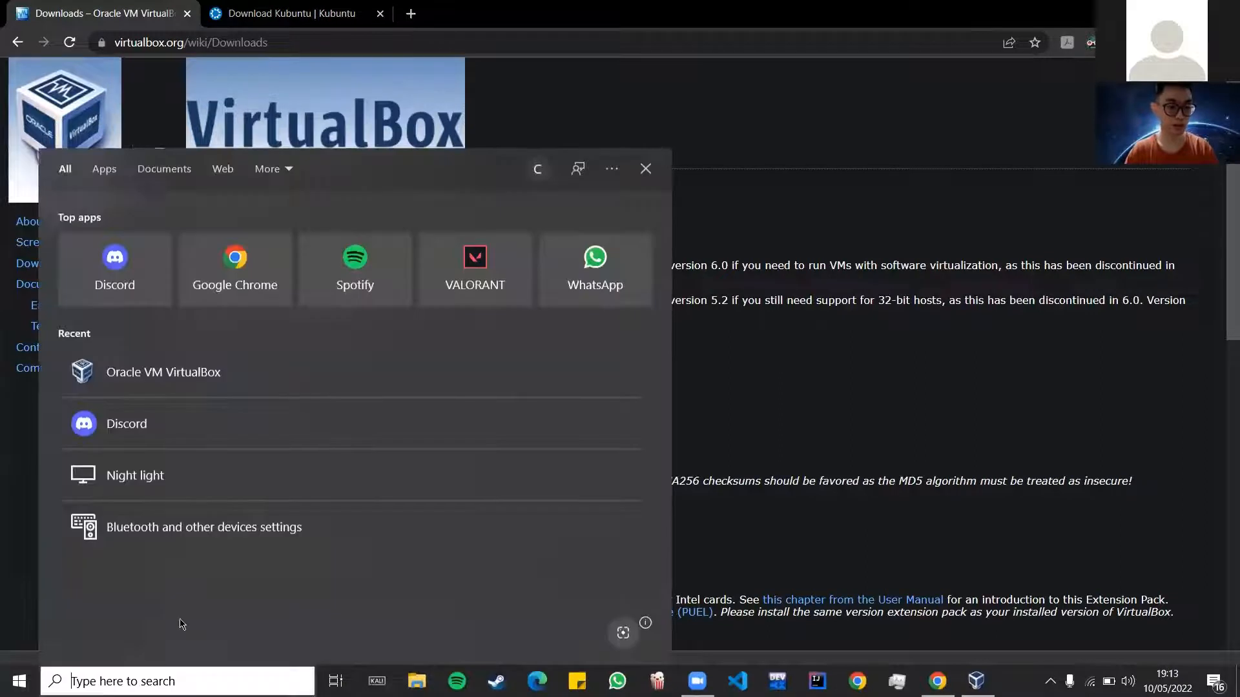
click(304, 378)
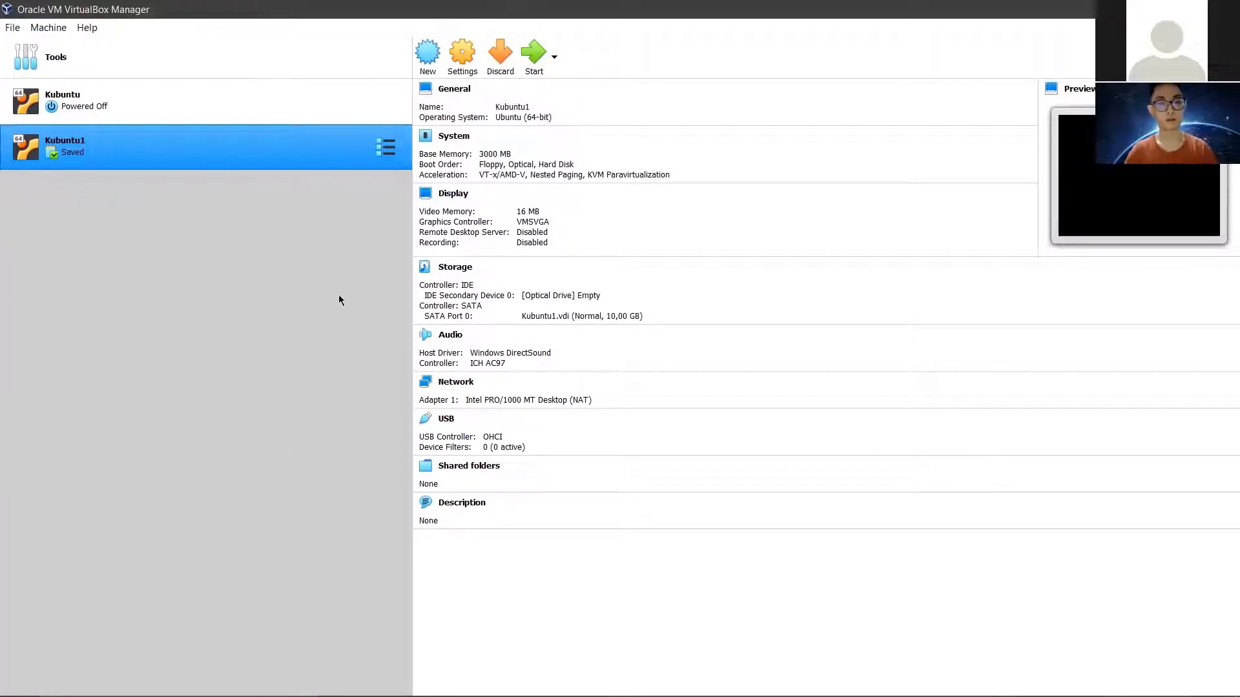
Step: Name the new Ubuntu (64-bit) machine Kubuntu2 after the Kubuntu folder clash, and give it 3000 MB memory
click(431, 55)
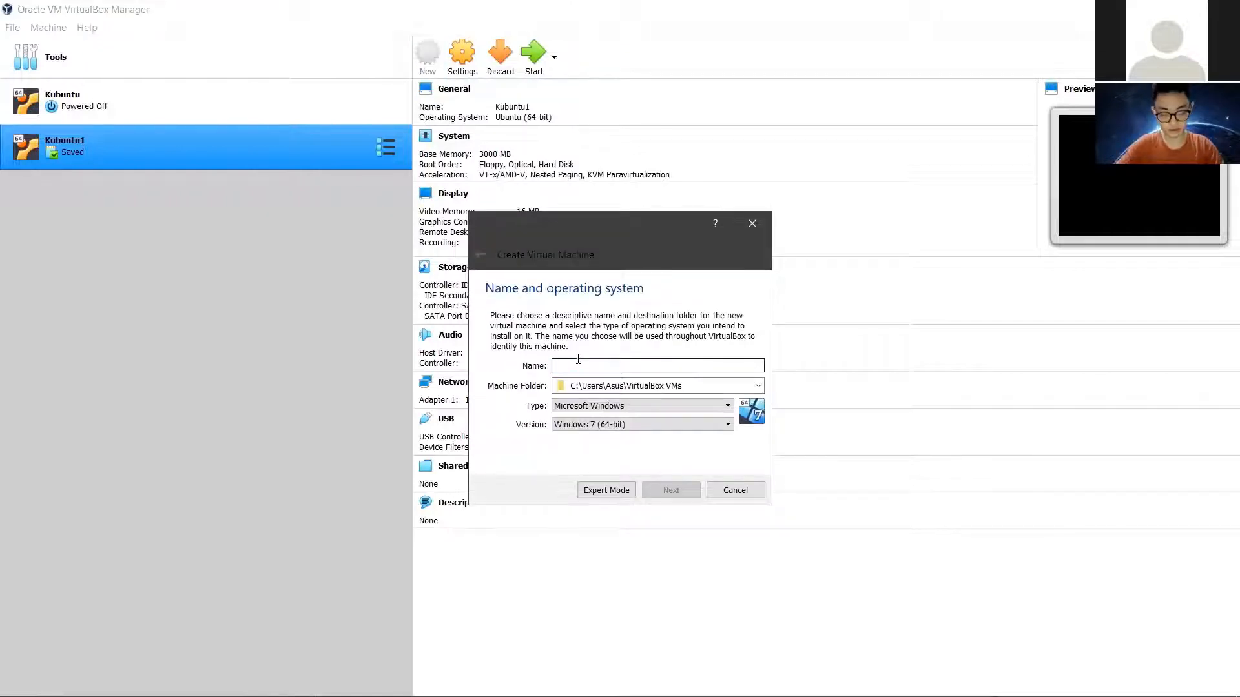
text(Kubuntu)
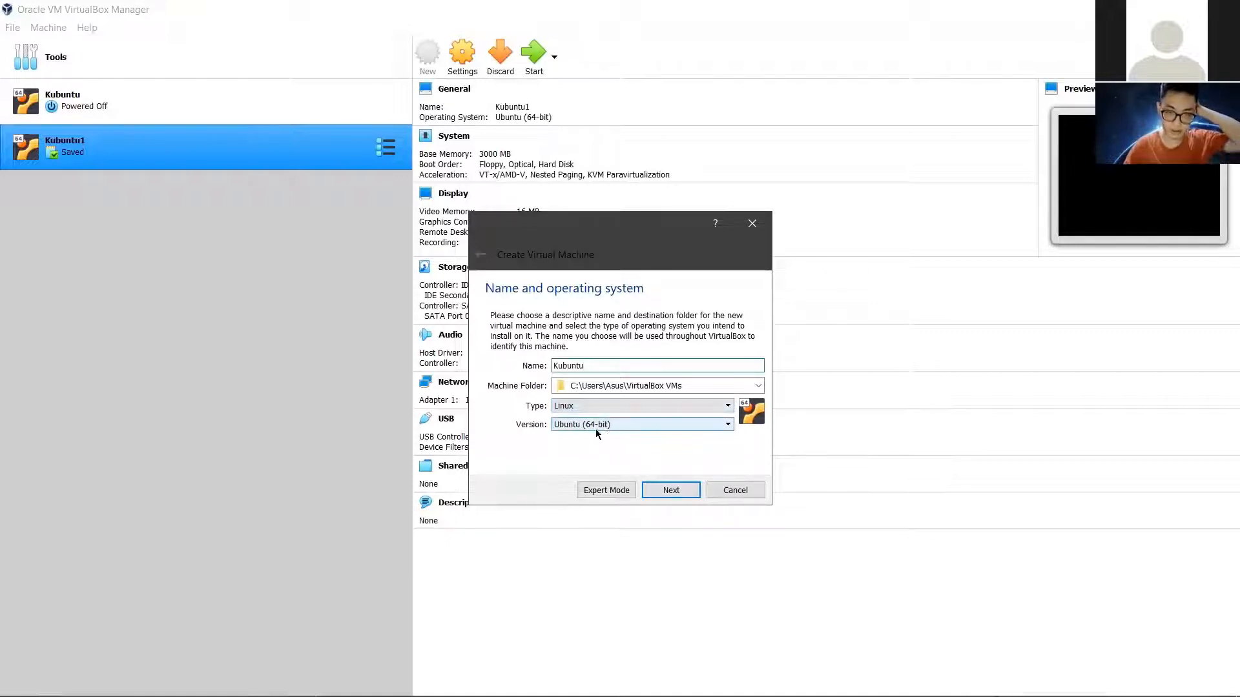
click(622, 428)
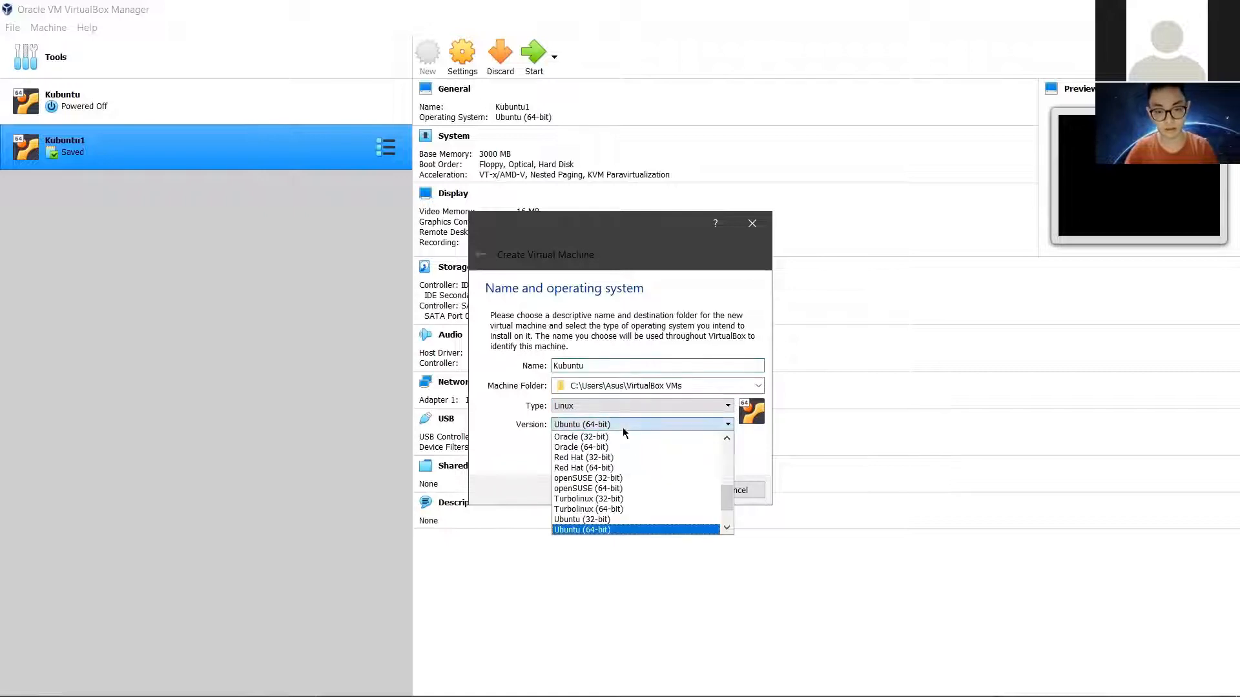
click(622, 427)
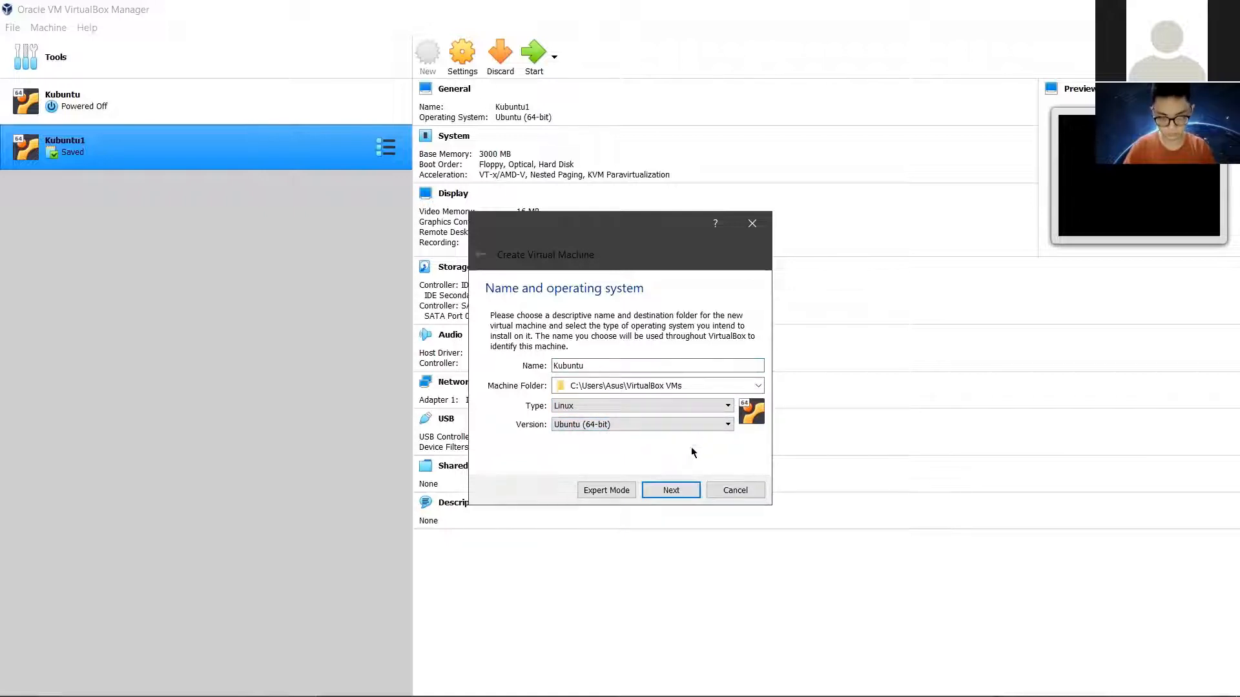
click(670, 492)
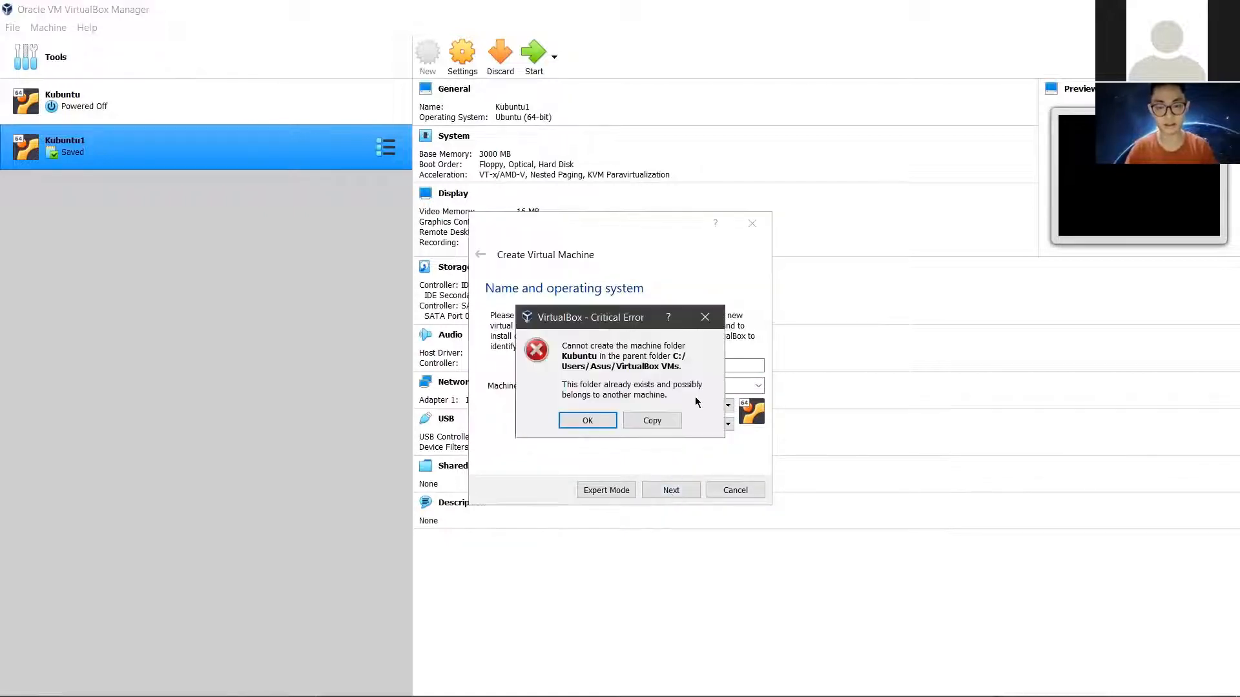
click(704, 317)
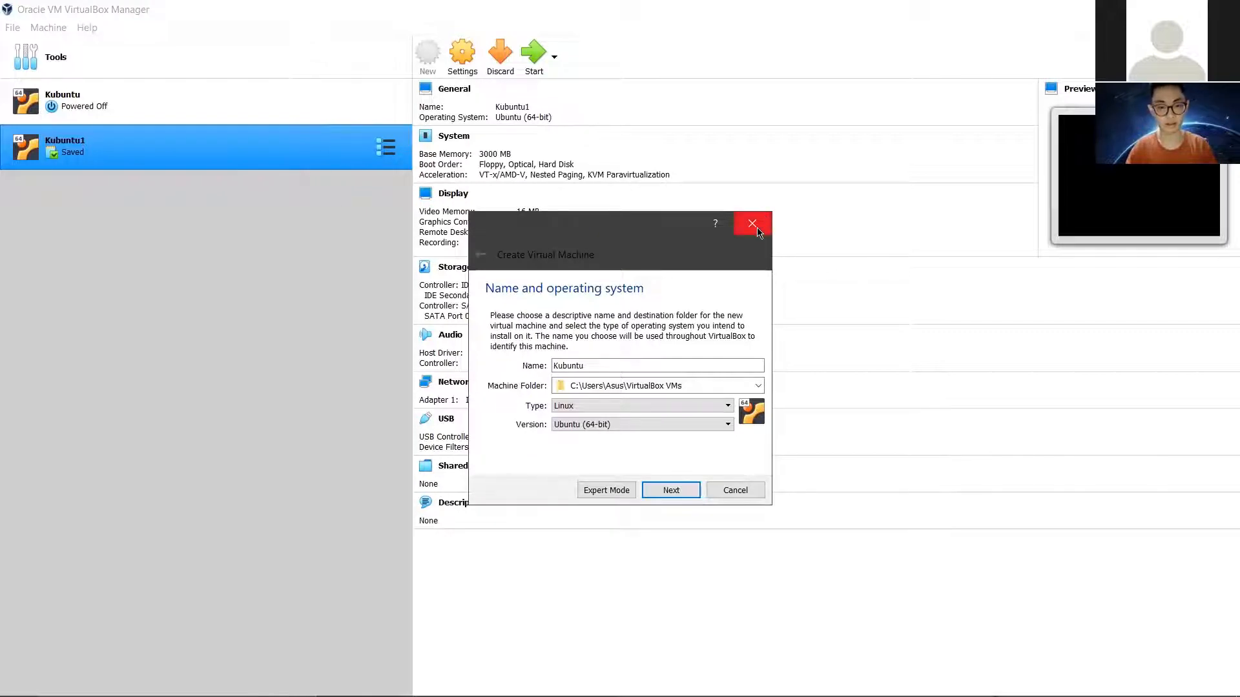
click(606, 368)
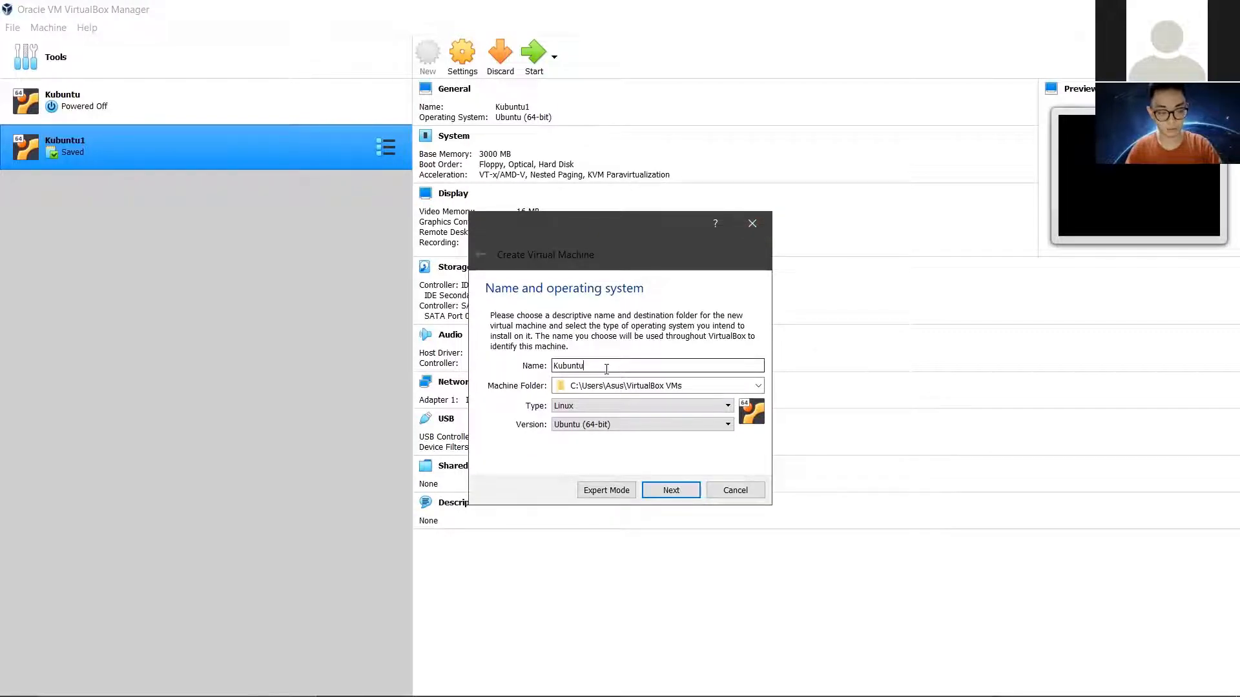
text(2)
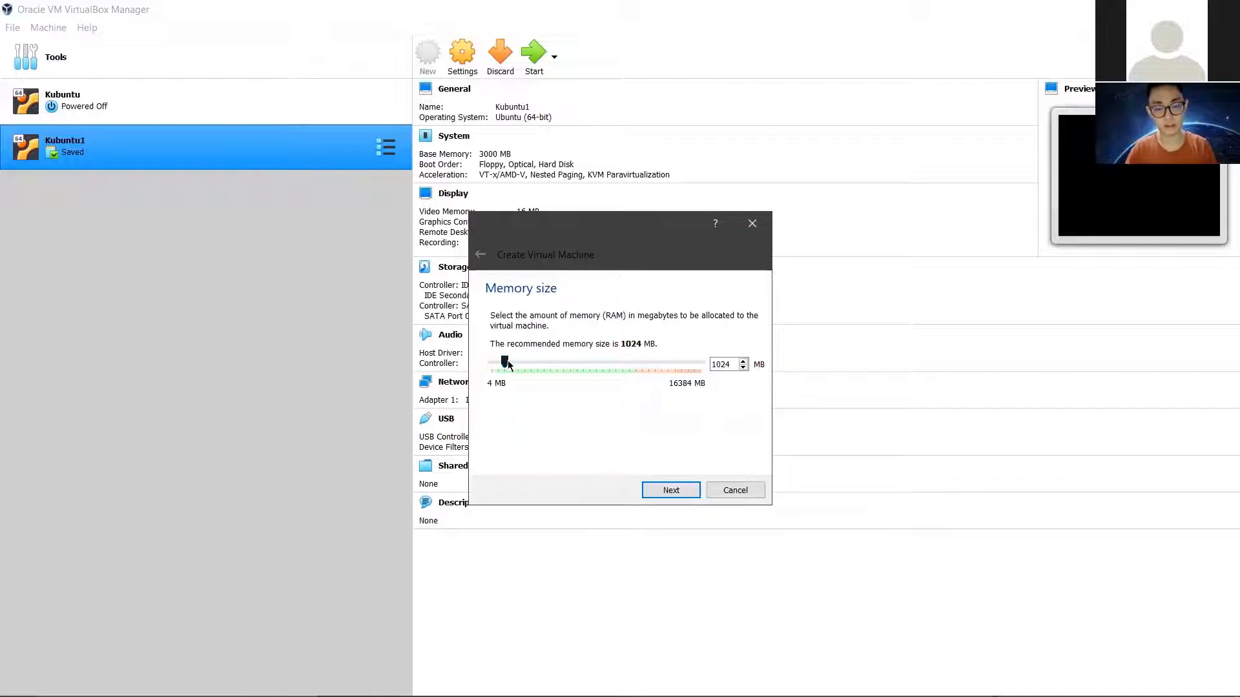
double_click(723, 364)
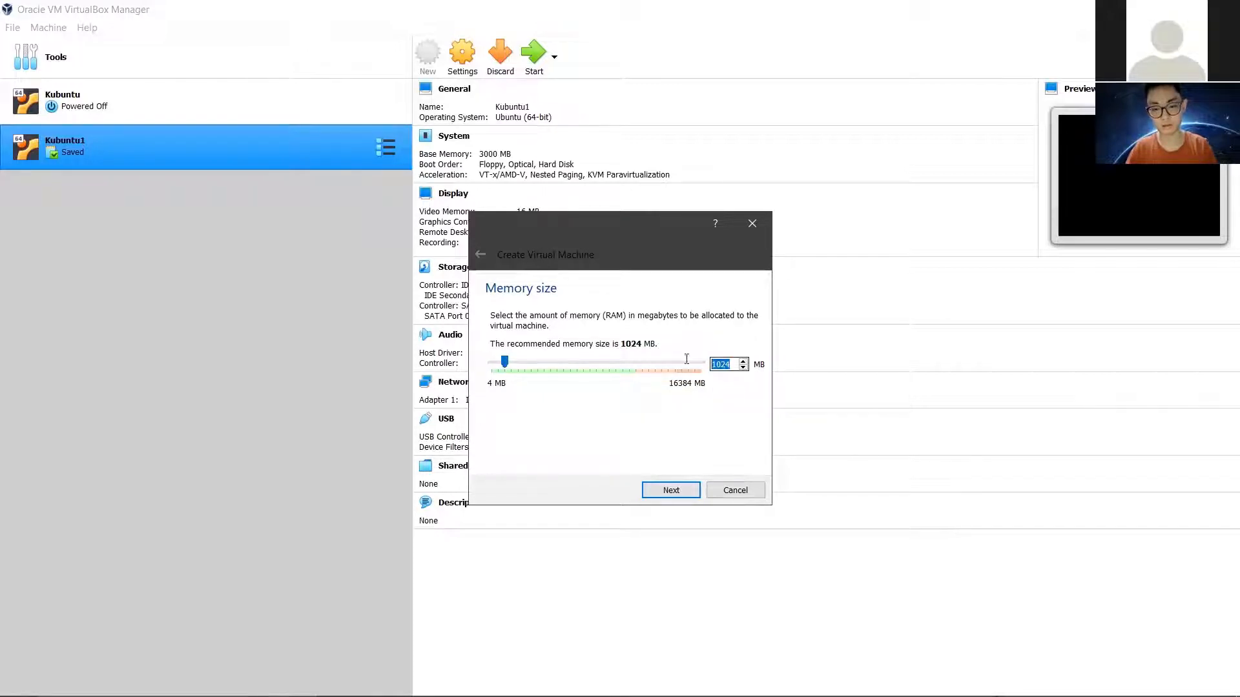
text(3000)
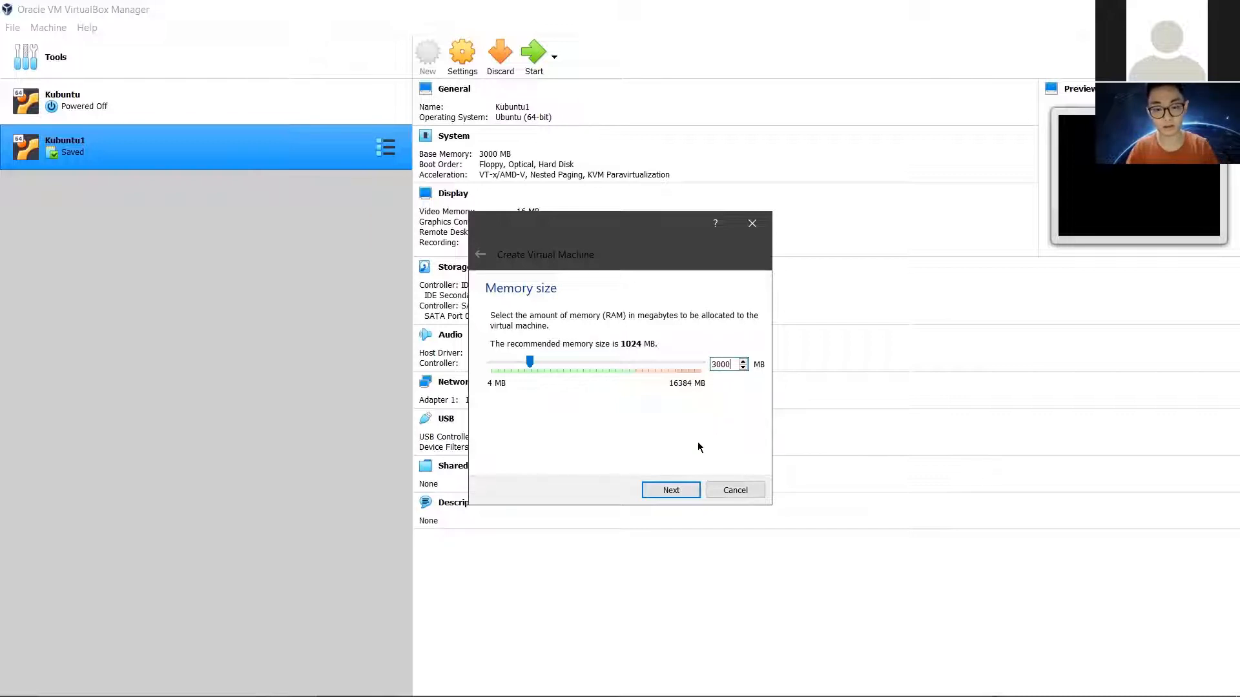
click(684, 493)
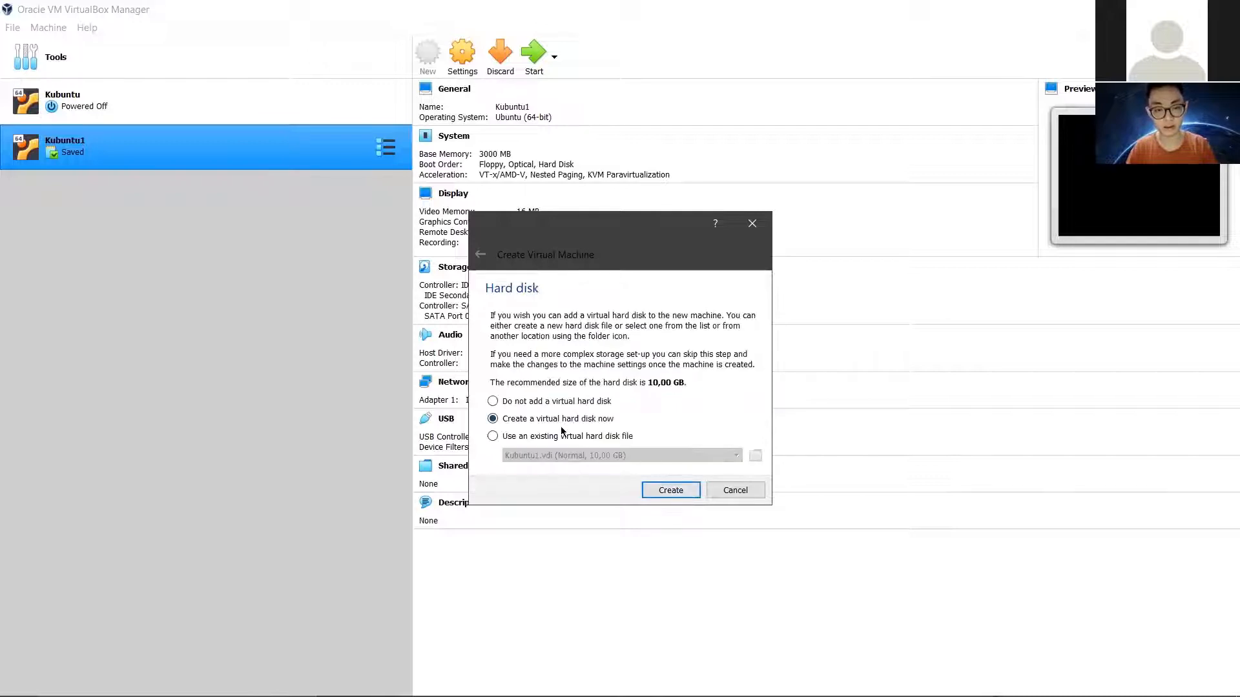
Step: Create a dynamically allocated 10 GB VDI disk, Kubuntu2.vdi, to finish the VM
click(676, 494)
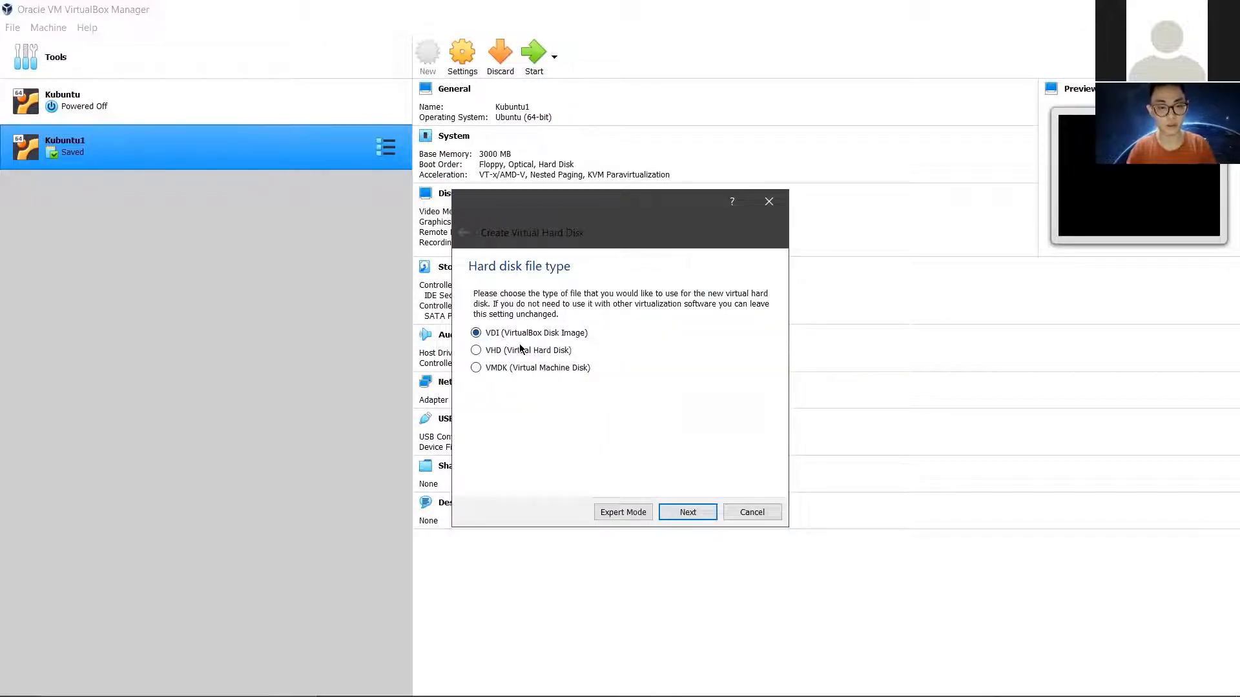
click(685, 511)
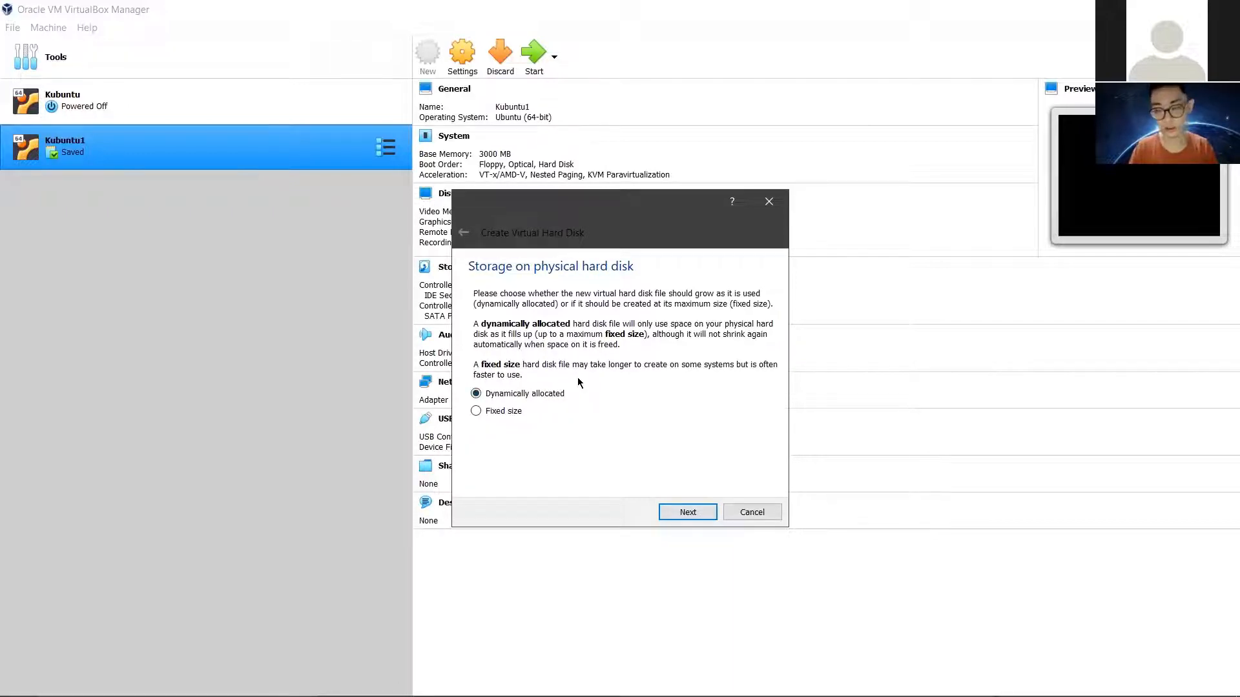
click(687, 512)
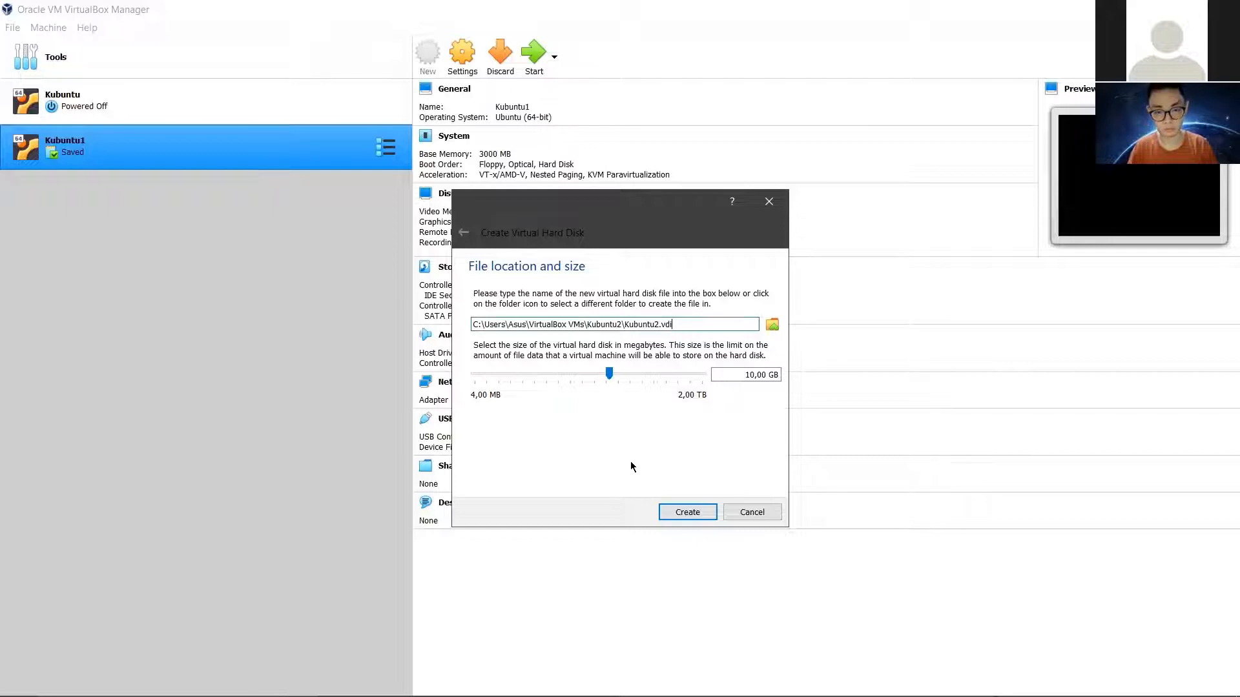
click(676, 510)
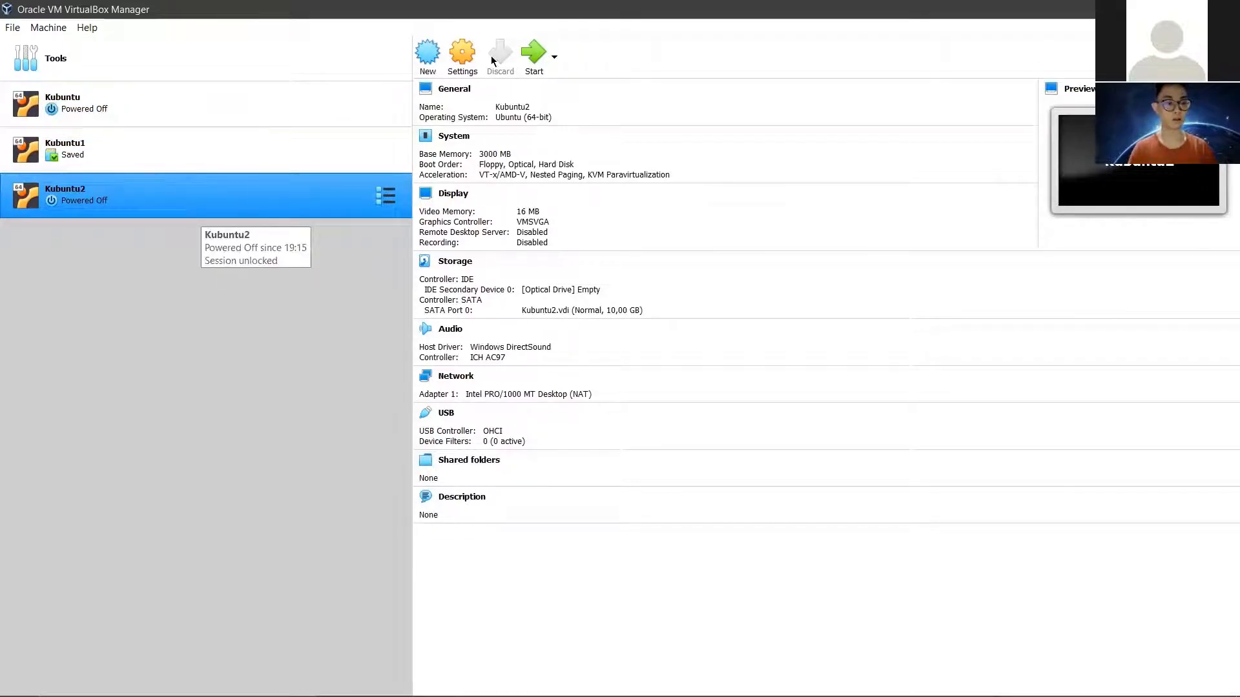
Step: Start the virtual machine with host drive D: as the start-up disk
click(533, 53)
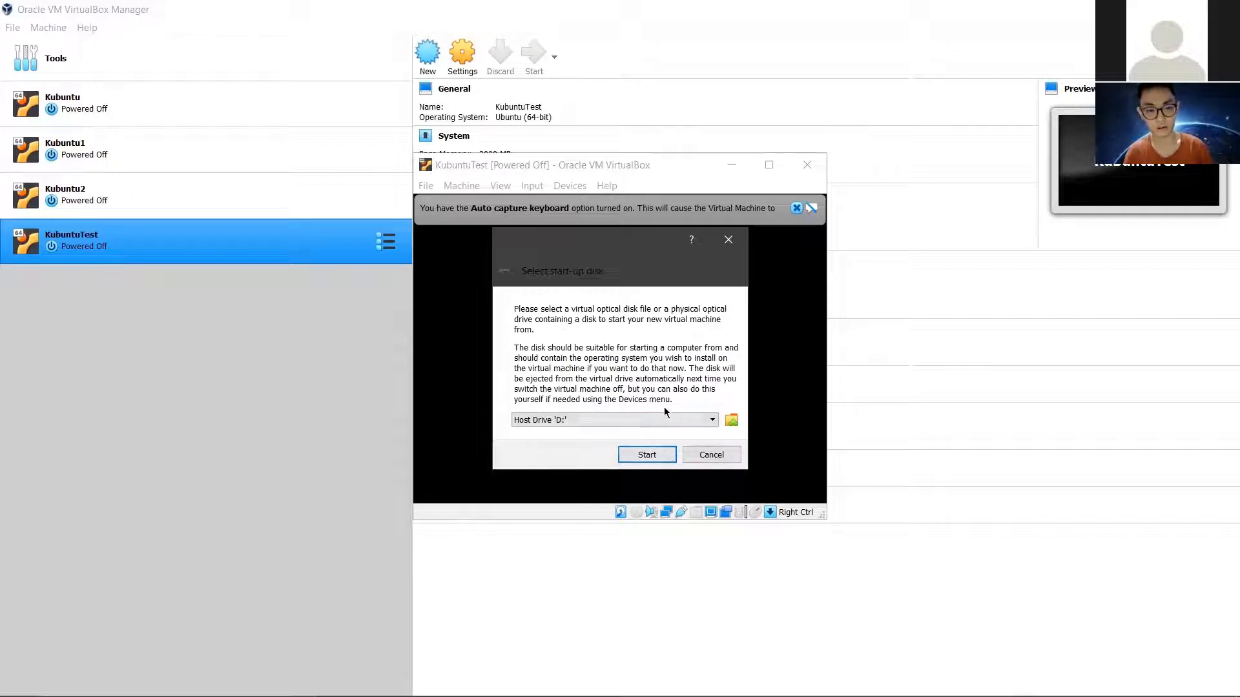
click(629, 420)
click(628, 417)
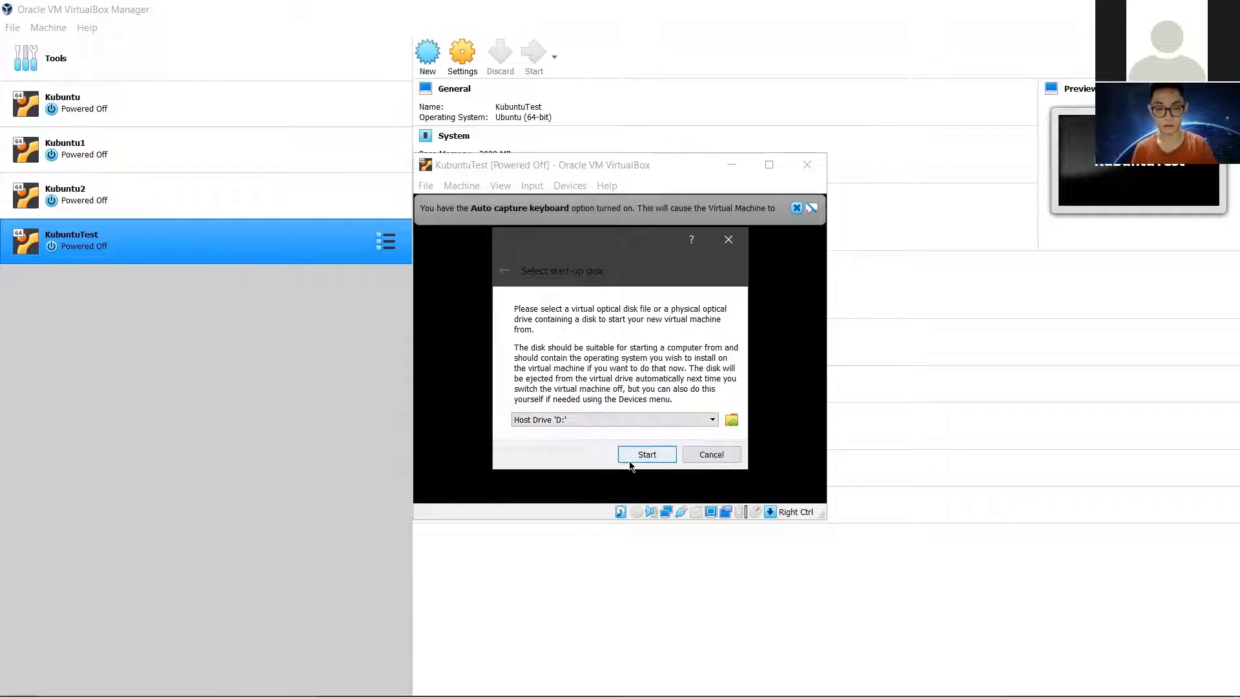
click(632, 462)
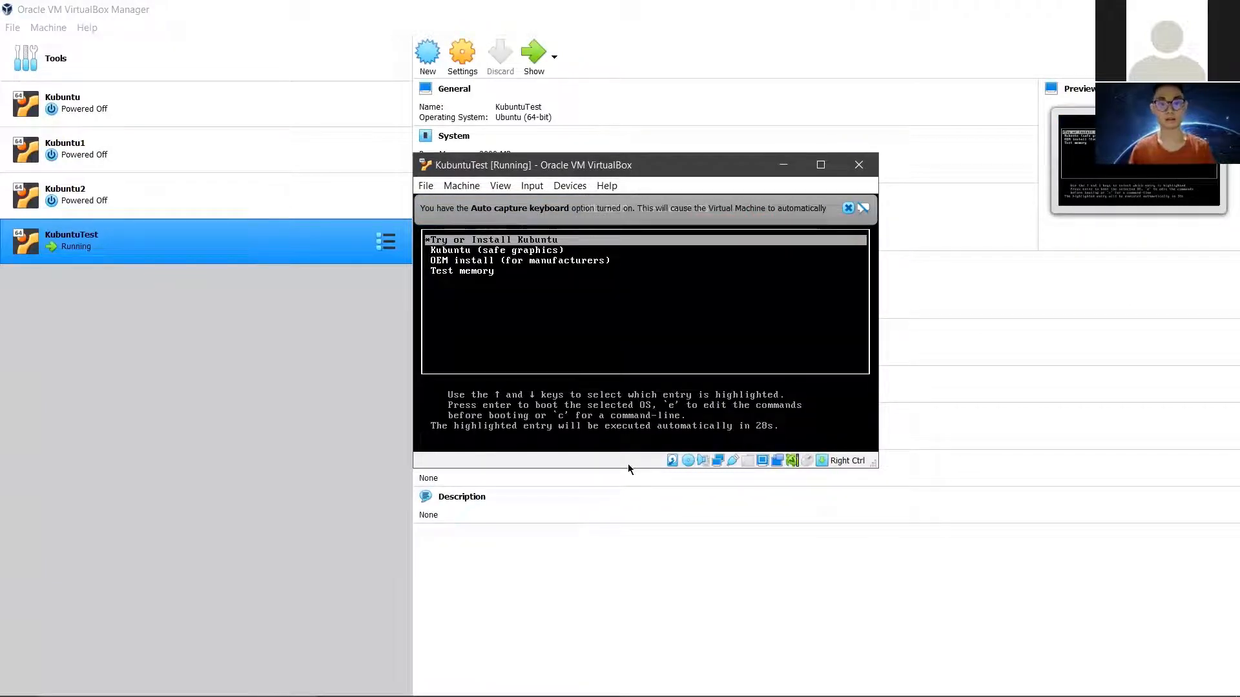
Step: Select Kubuntu (safe graphics) in the GRUB boot menu and boot it
key(Down)
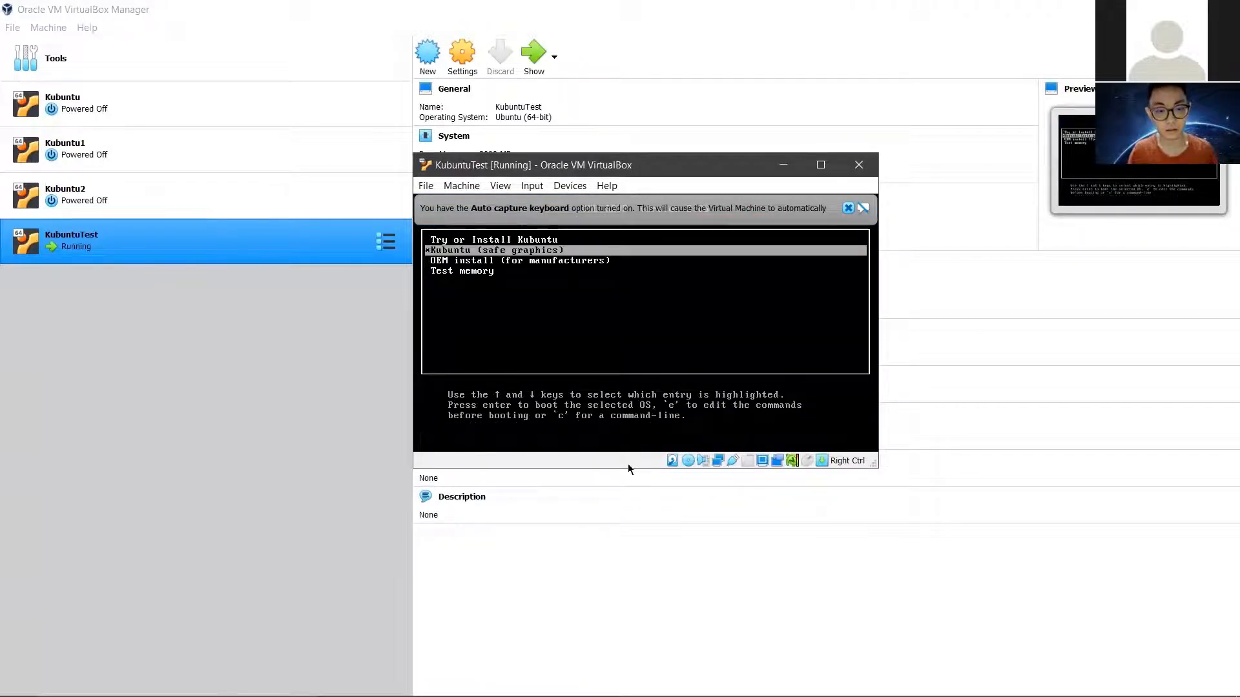
key(Up)
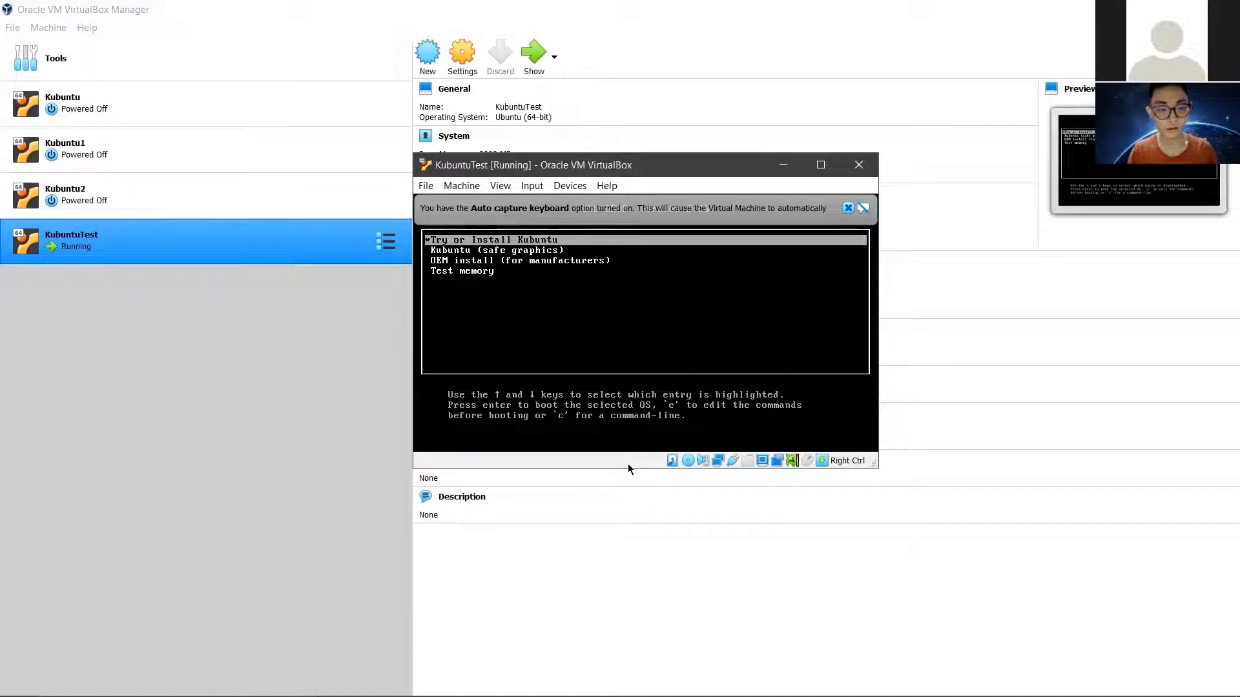
key(Down)
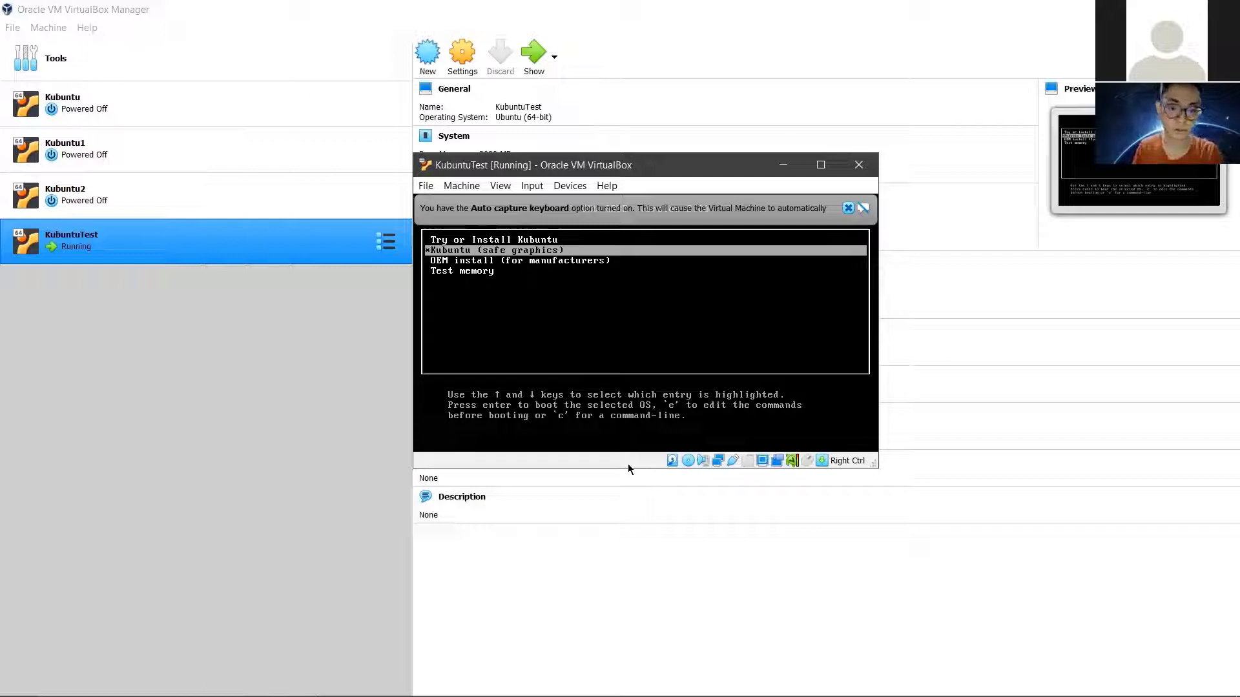
key(Return)
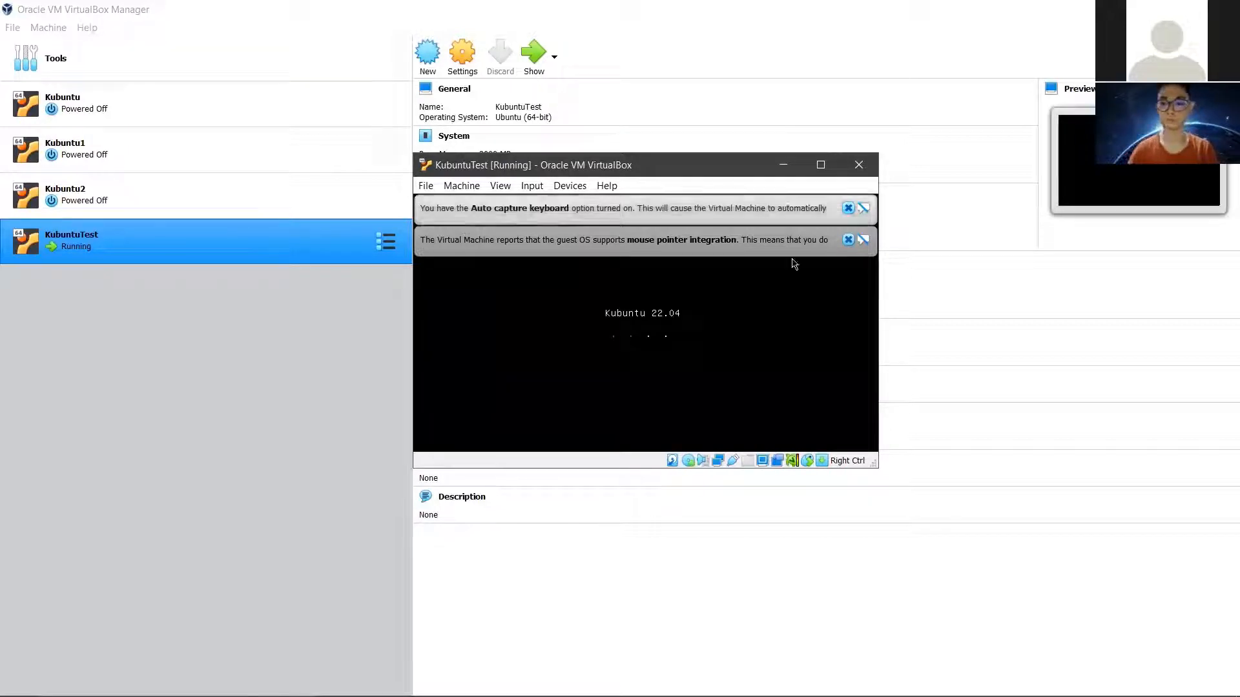
Step: Close the Auto capture keyboard and mouse pointer integration notification bars
click(849, 208)
click(849, 208)
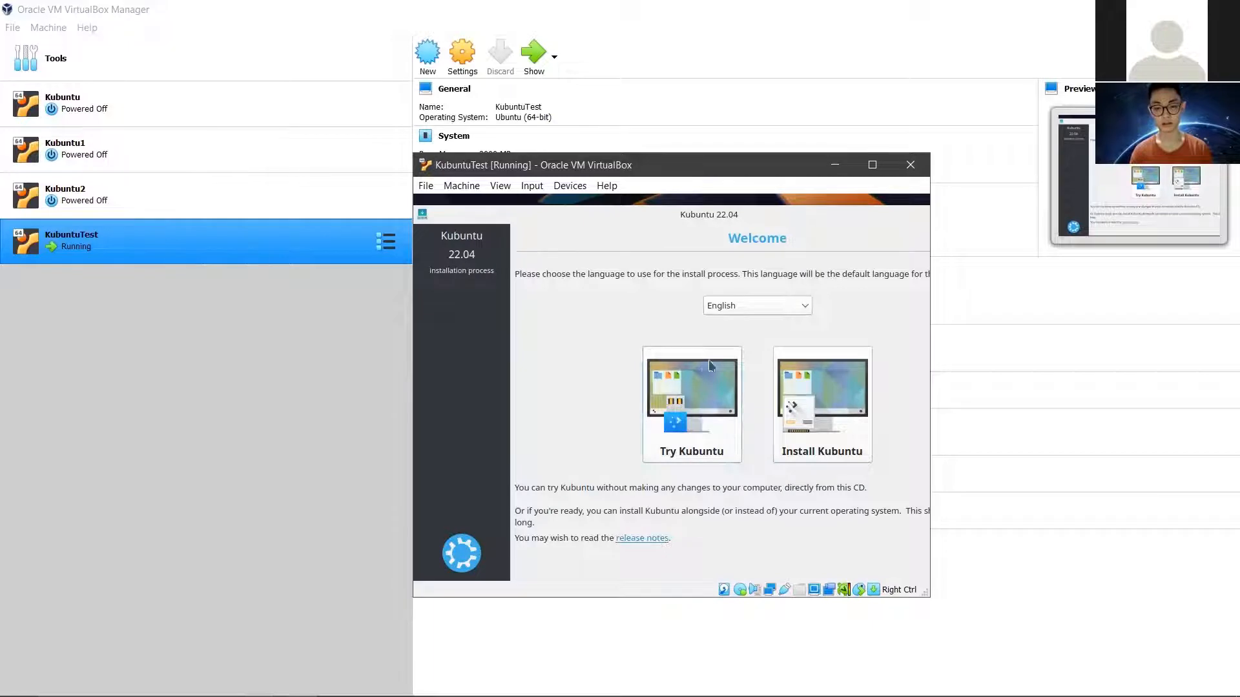
Step: Pick the Try Kubuntu option on the installer's Welcome screen
click(672, 389)
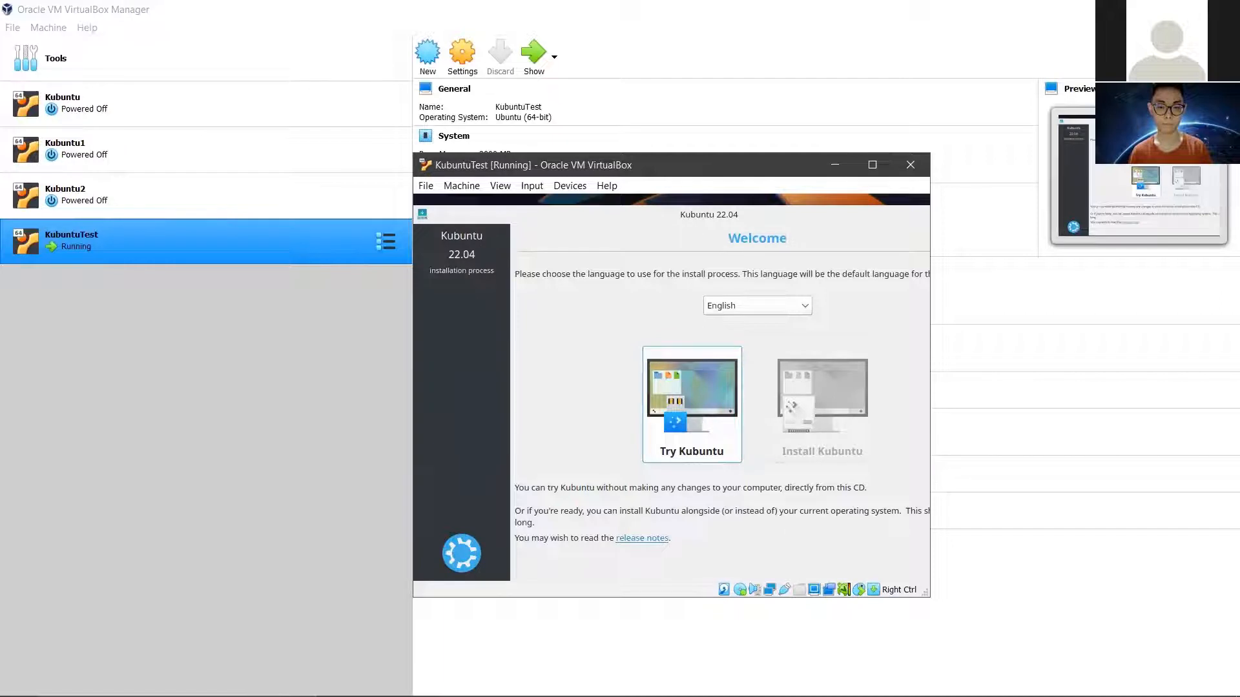
Step: Launch the Kubuntu live session and maximize the KubuntuTest VM window
click(670, 388)
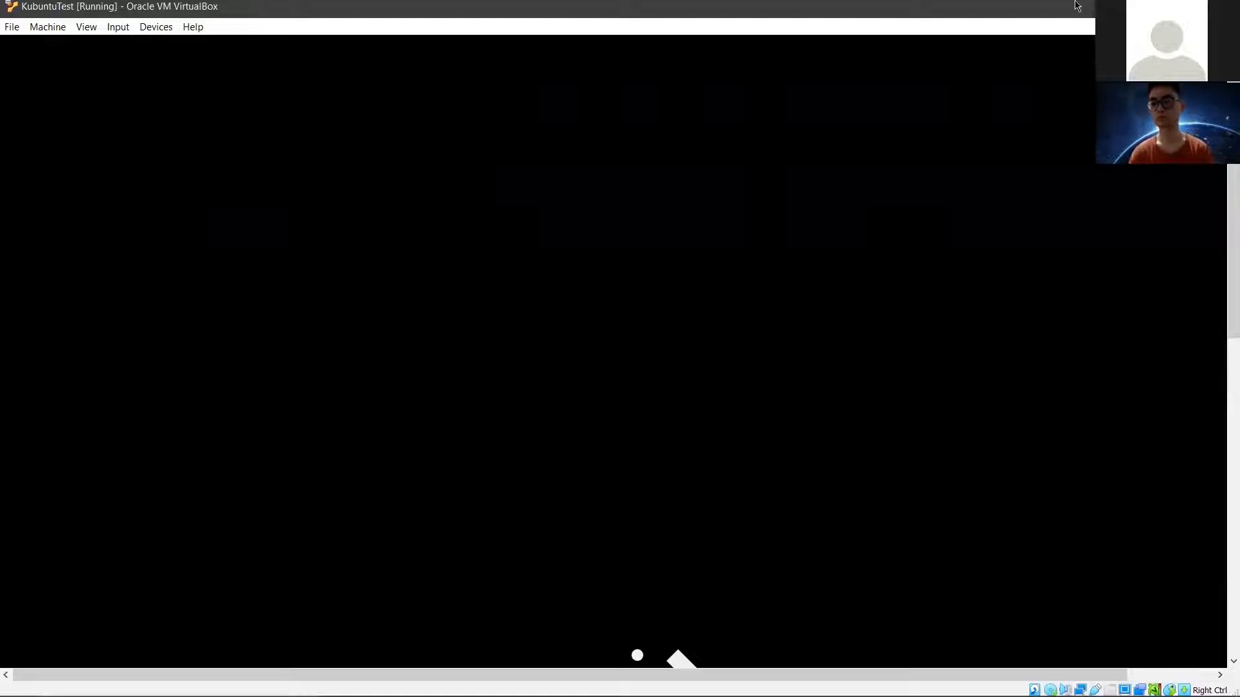
click(1183, 7)
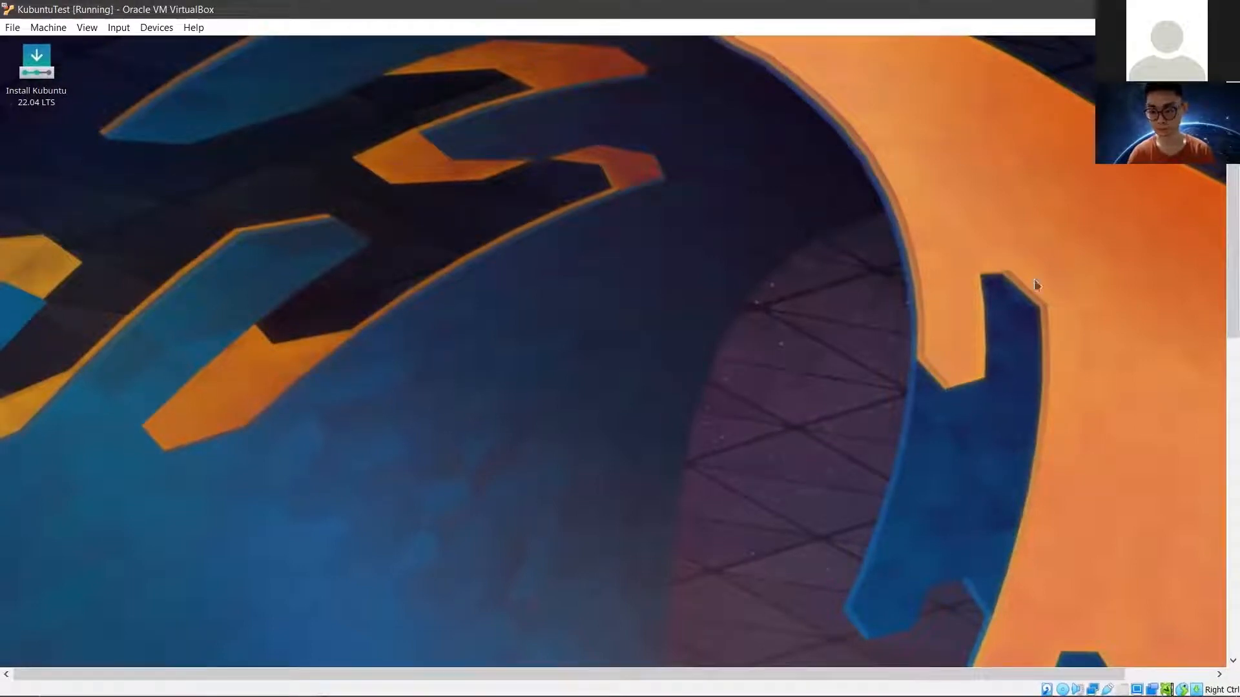
Step: Fit the KubuntuTest window to the guest display using View > Adjust Window Size
drag(1232, 248, 1213, 129)
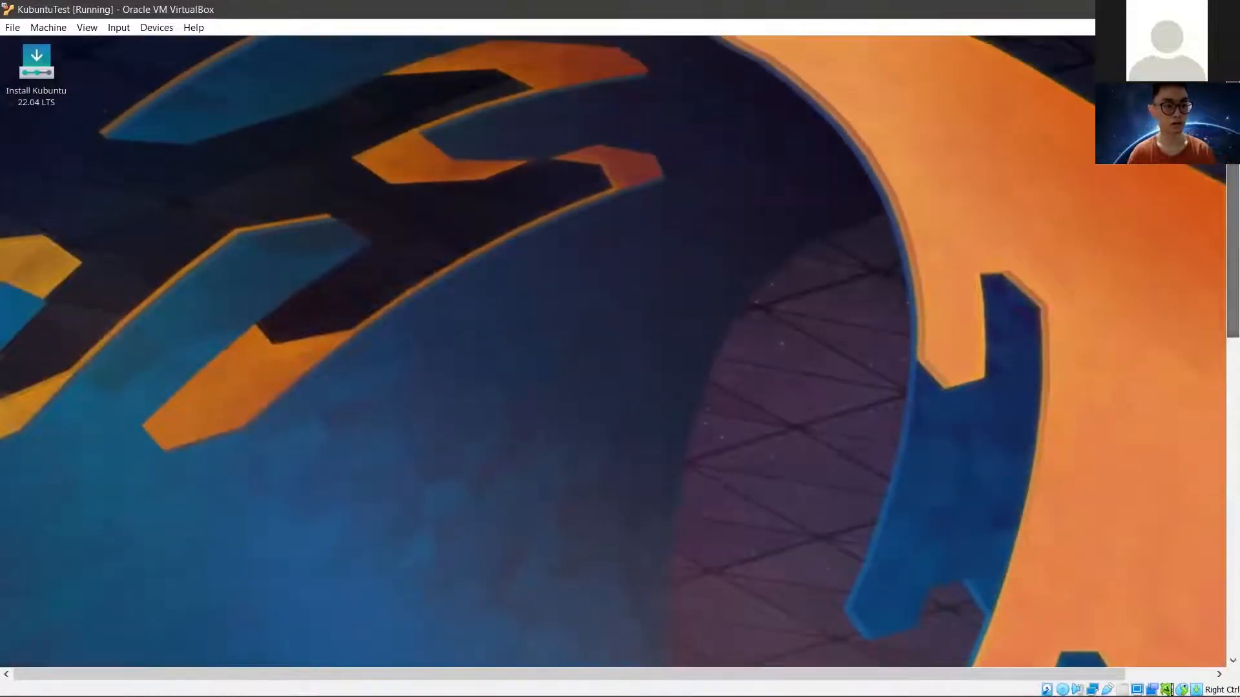
click(85, 28)
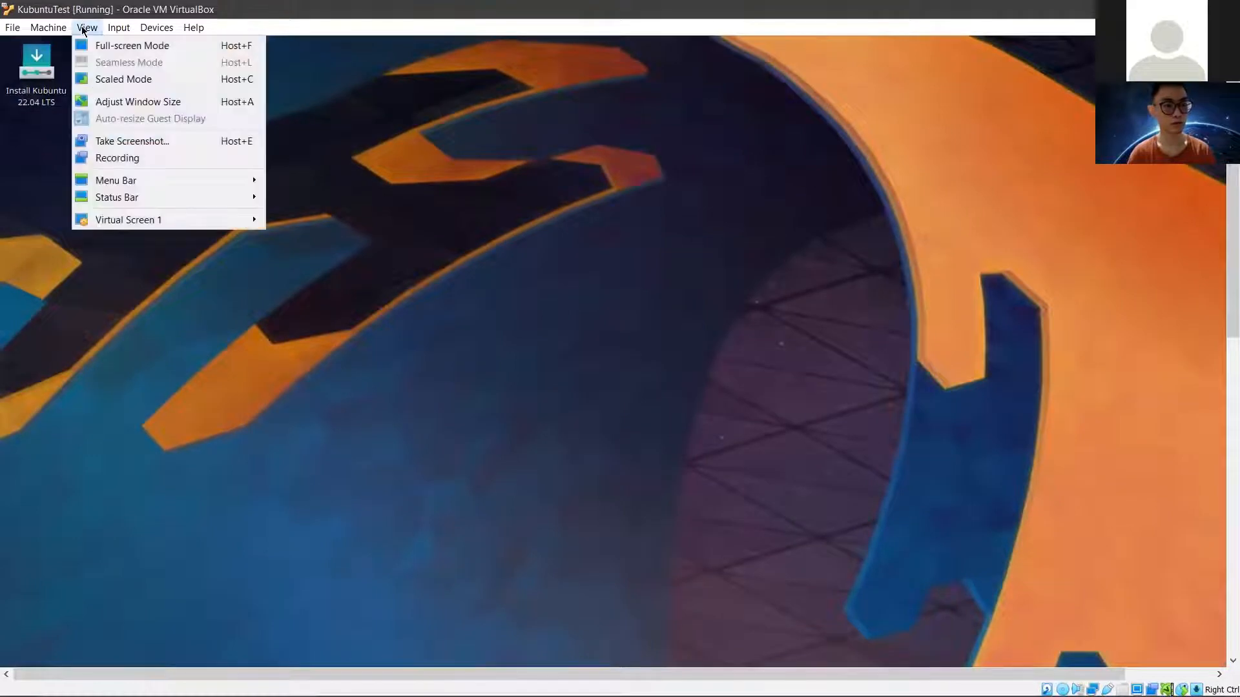
click(138, 103)
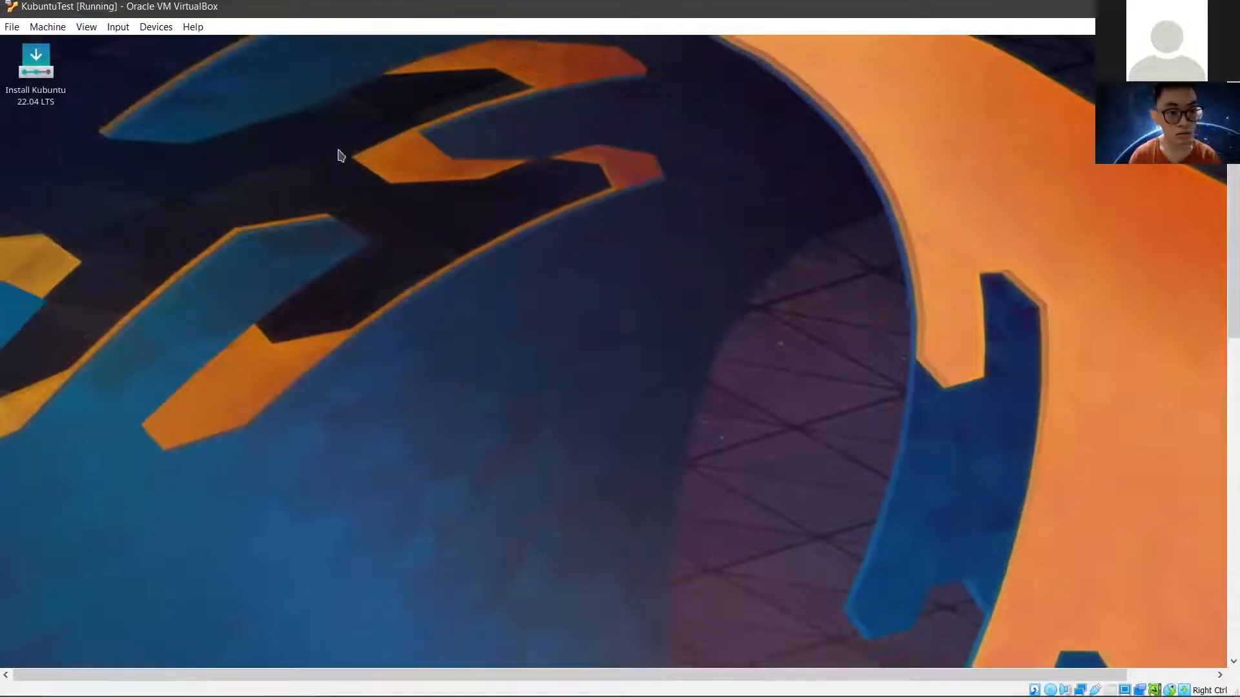
click(86, 27)
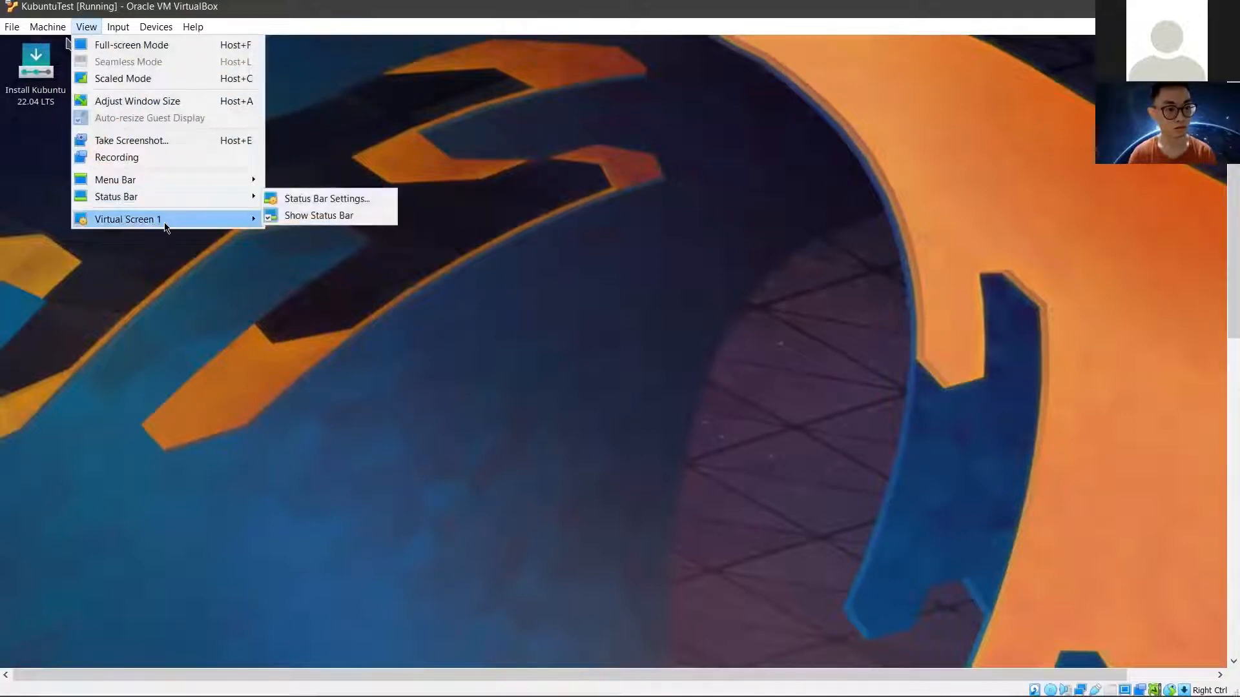
click(486, 136)
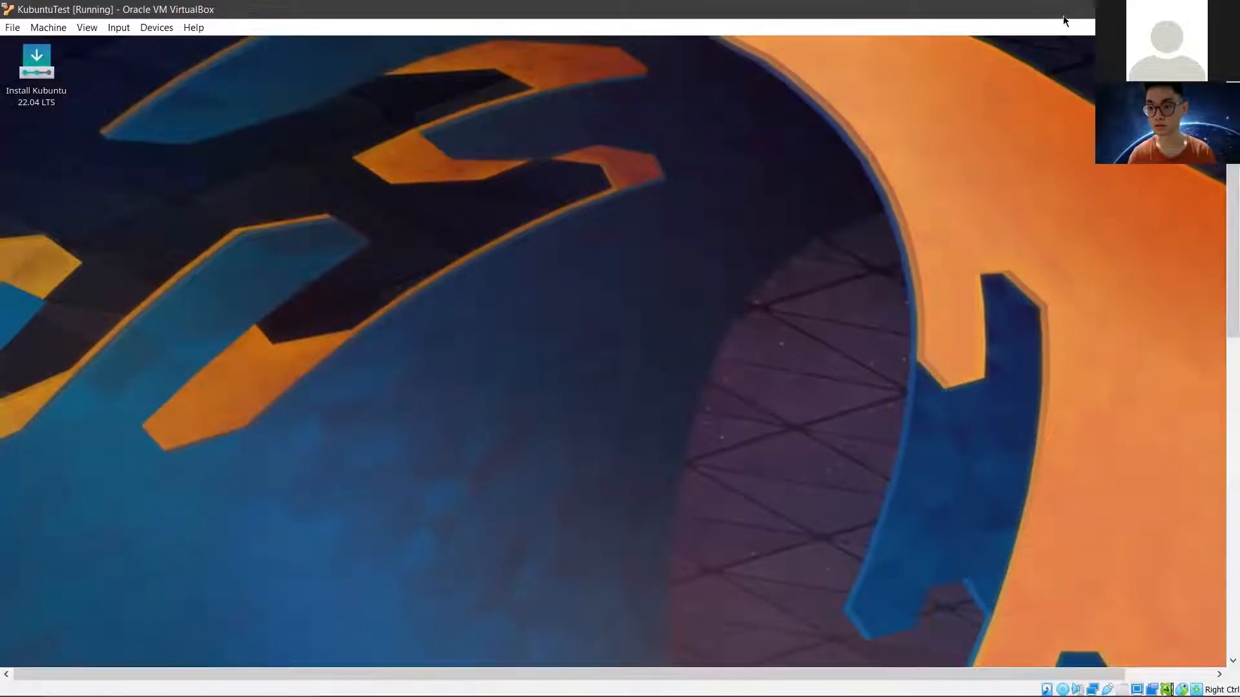
Step: Move and shrink the KubuntuTest window so the Manager shows, then Alt+Tab back to it
drag(1065, 8, 1049, 49)
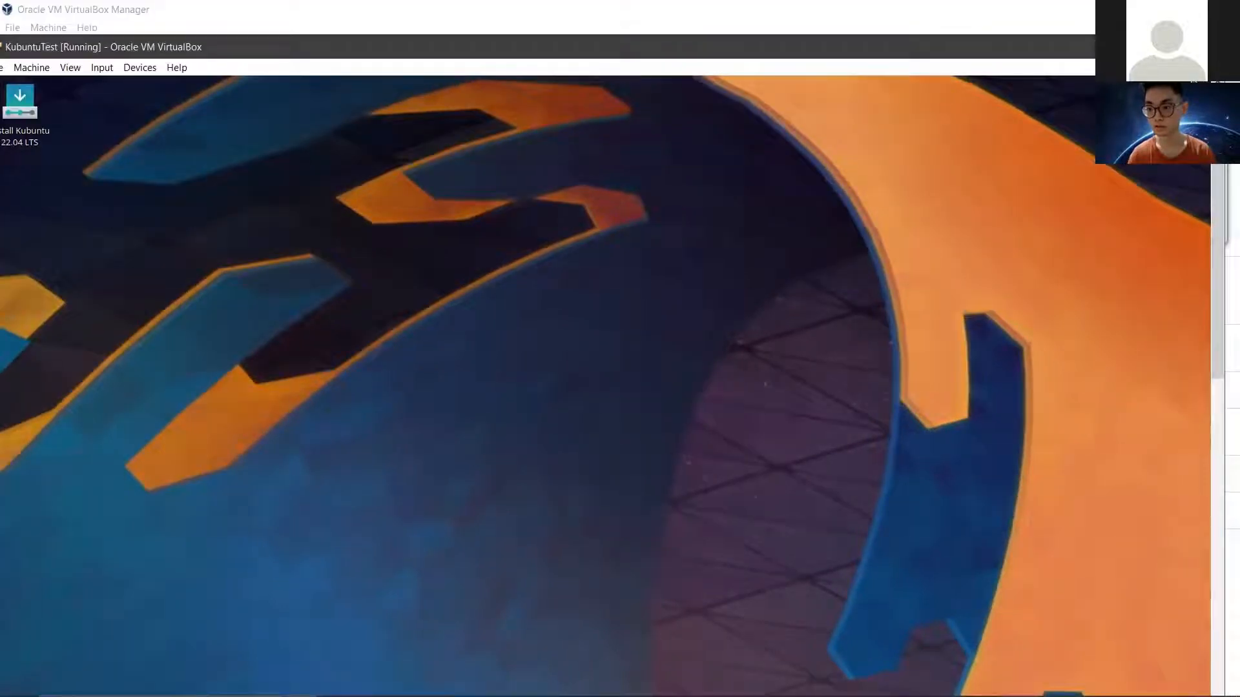
drag(1225, 35, 837, 196)
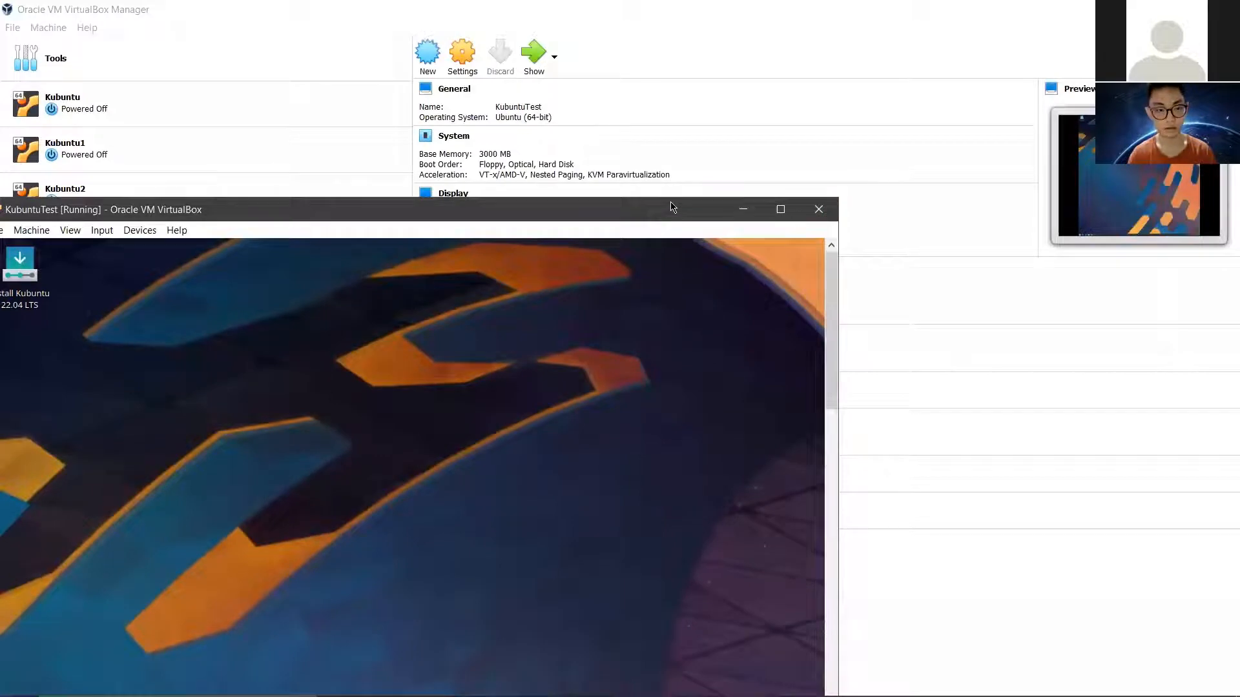
drag(670, 207, 810, 57)
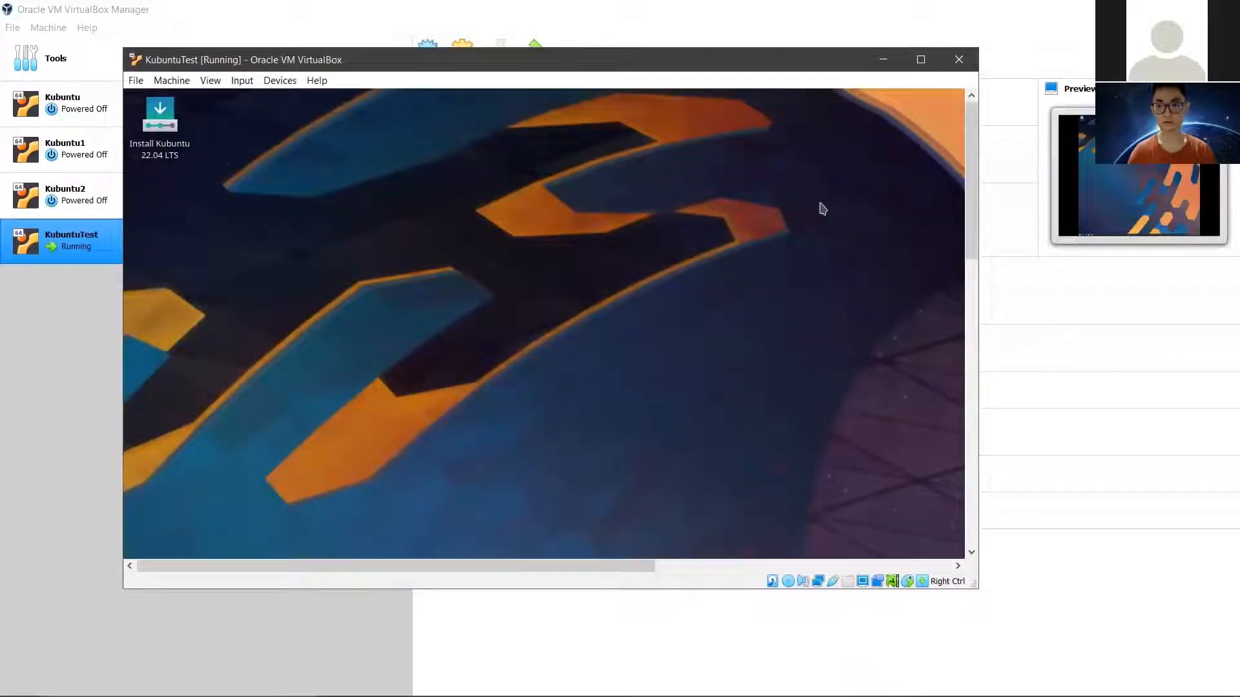
drag(974, 149, 963, 72)
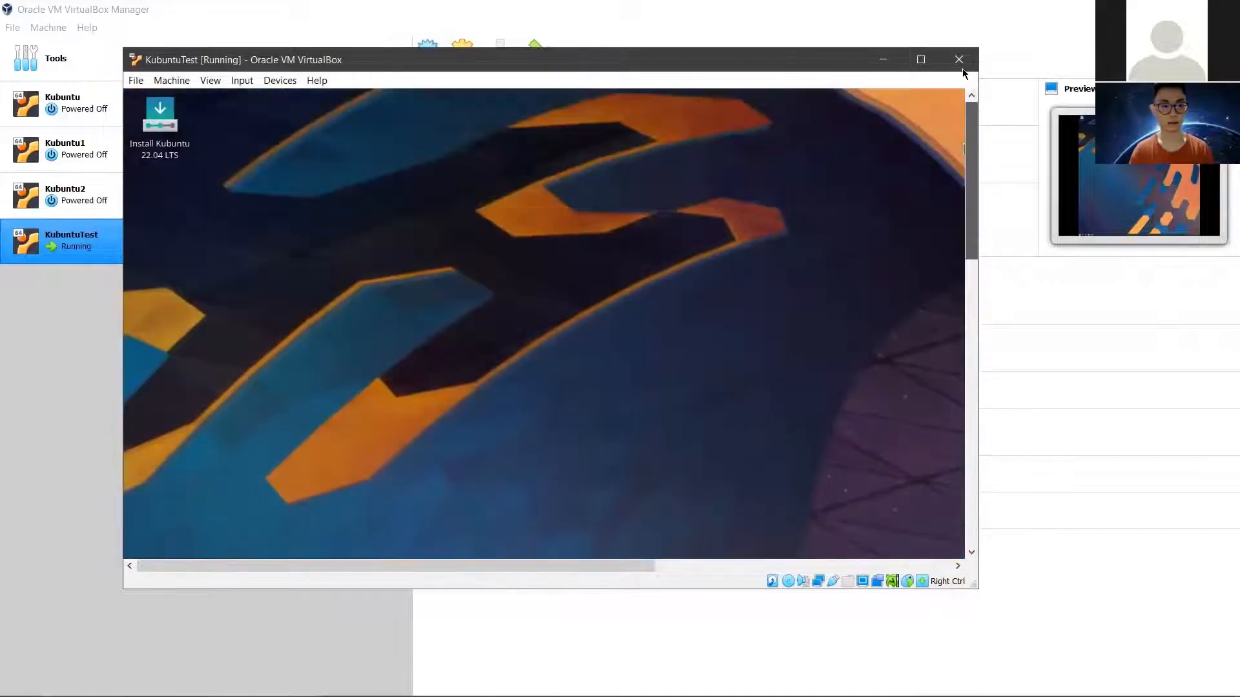
drag(963, 124, 1000, 501)
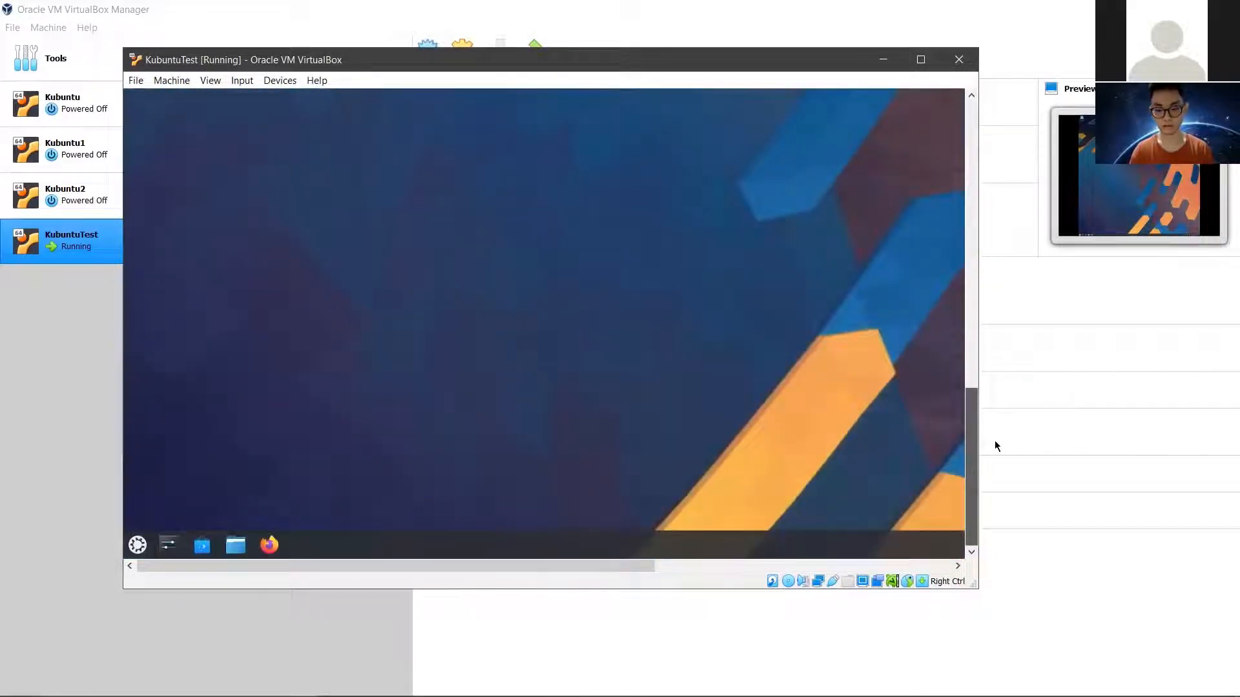
drag(982, 352, 1053, 352)
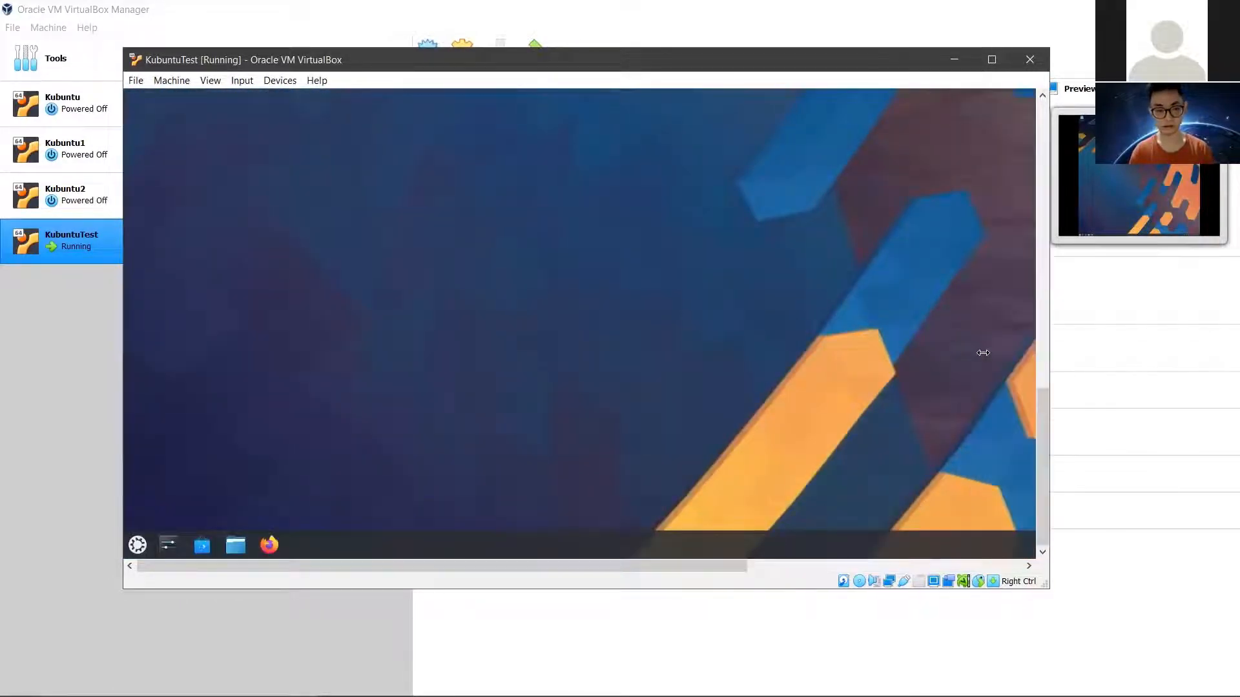
click(645, 597)
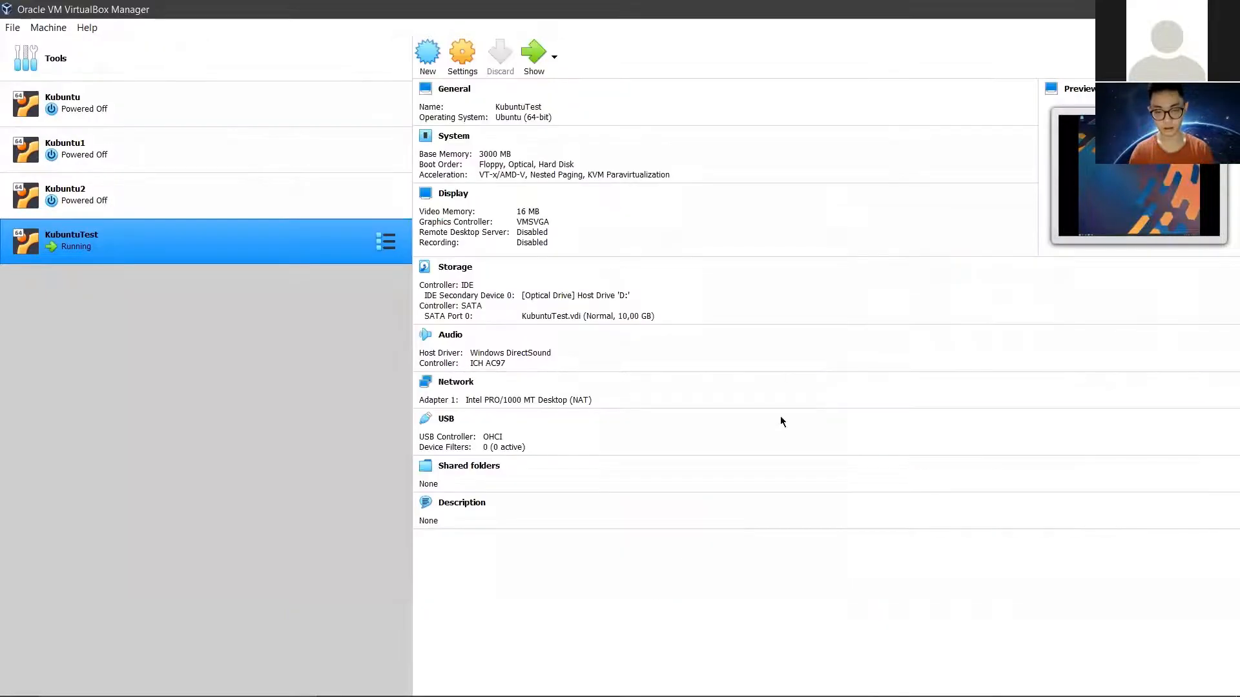
key(alt+Tab)
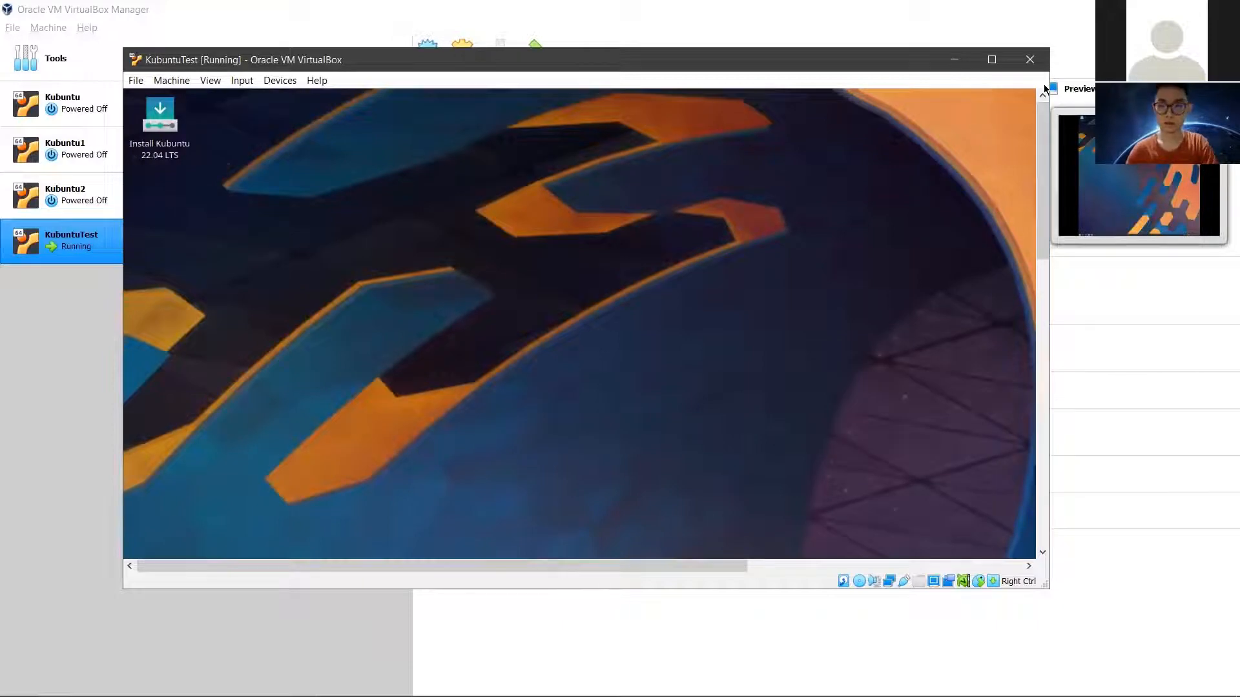
Step: Launch Dolphin from the Kubuntu taskbar and scroll the VM view to its Home folder
drag(1044, 126, 1034, 372)
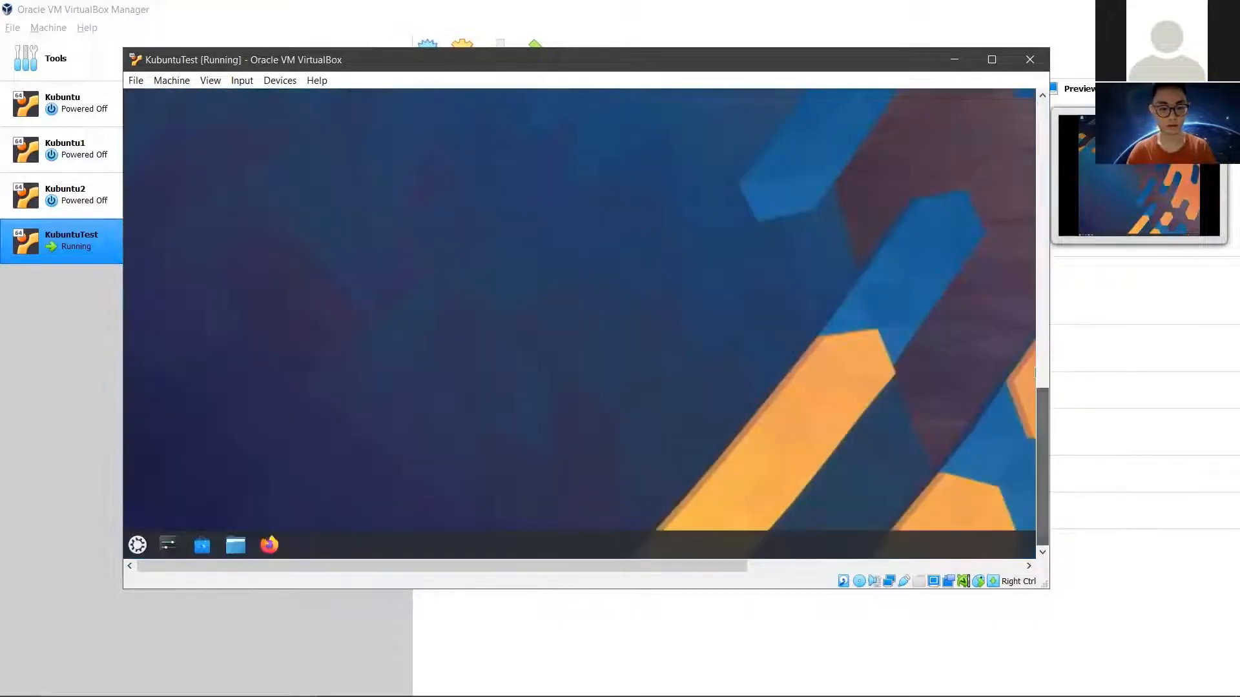
click(229, 545)
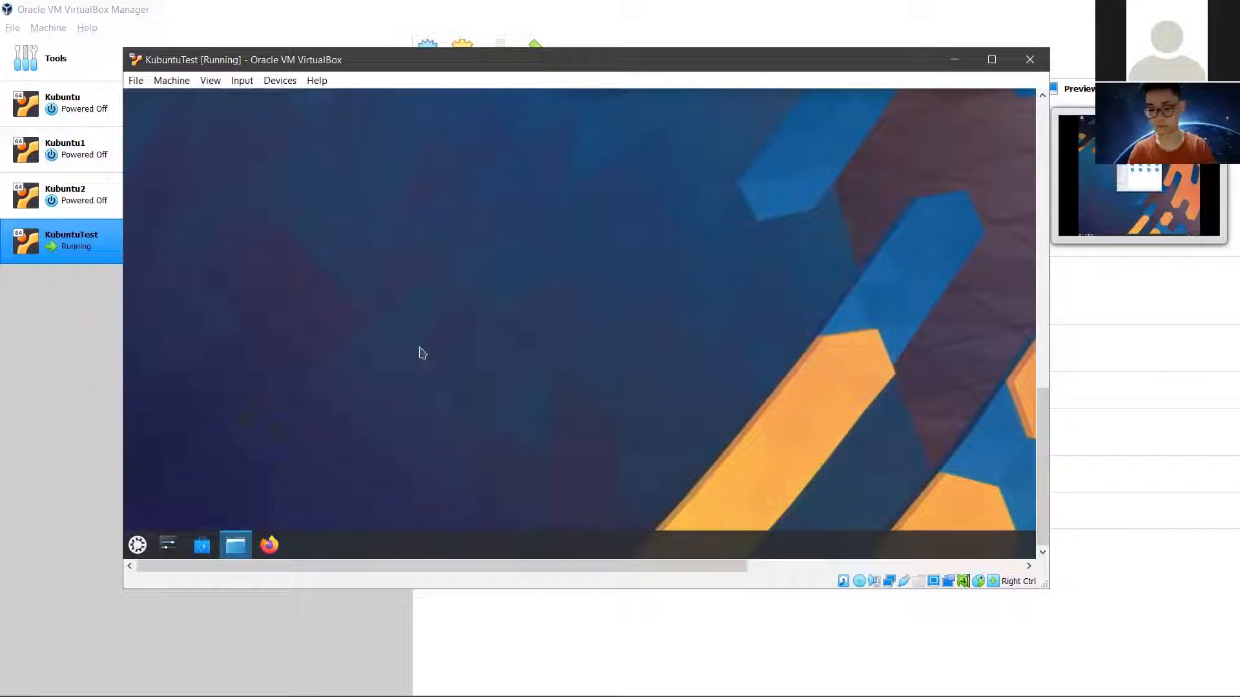
drag(706, 568, 801, 571)
drag(914, 611, 558, 563)
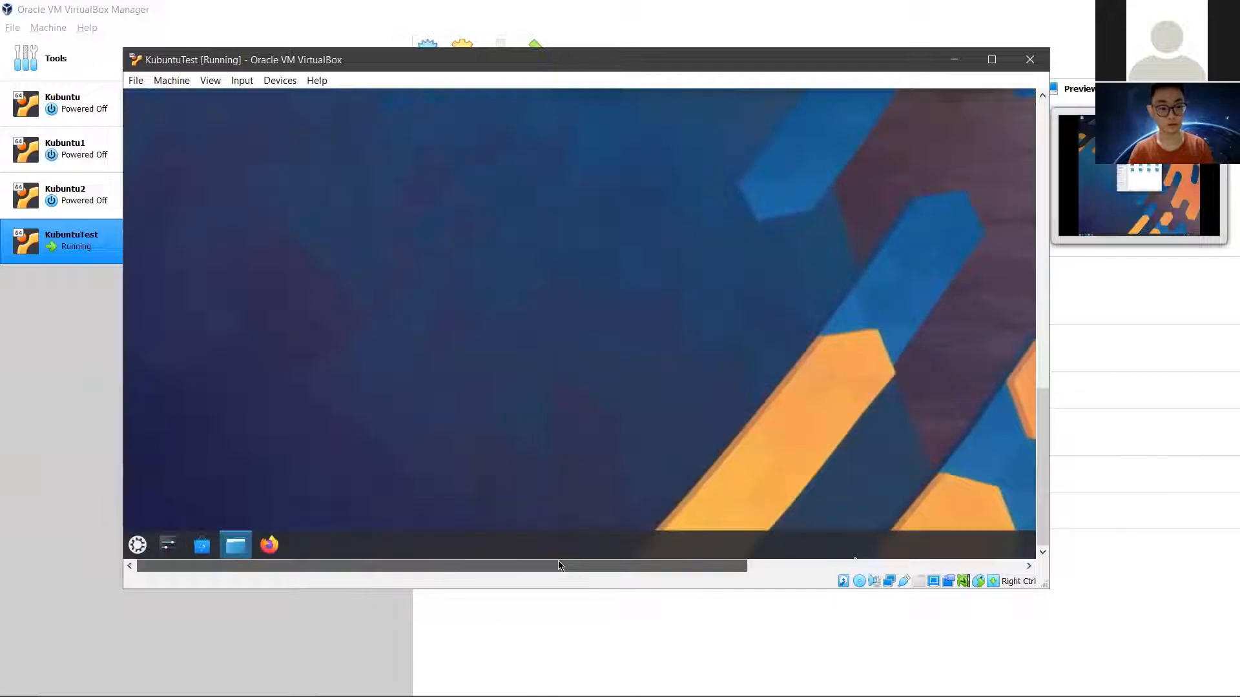
drag(736, 562, 685, 554)
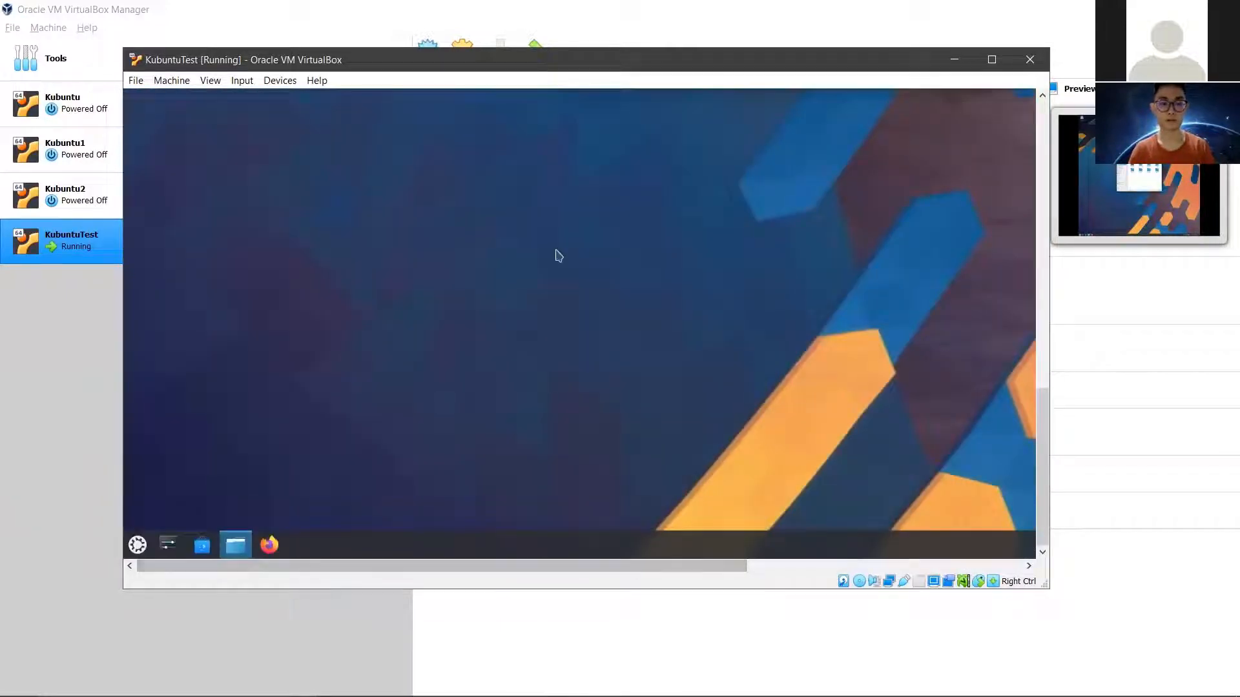
drag(1043, 410, 1042, 244)
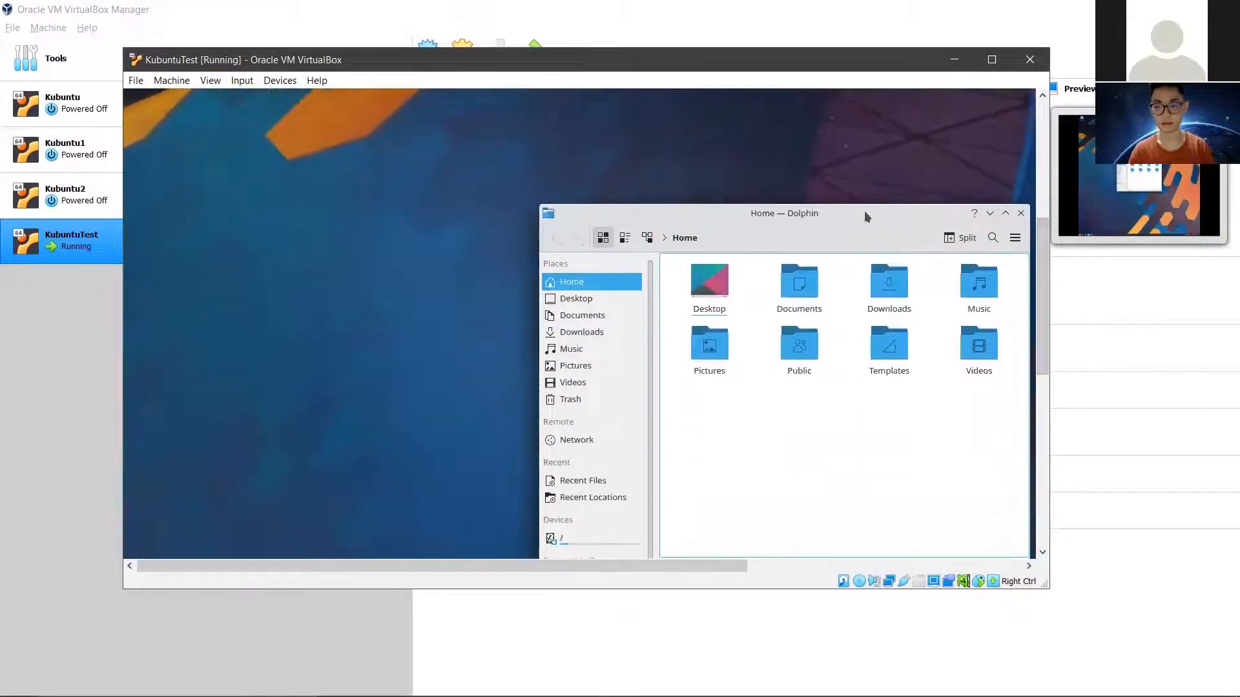
Step: Browse Downloads, Videos, Recent Files and Desktop in Dolphin's Places, then close Dolphin
drag(874, 208, 646, 156)
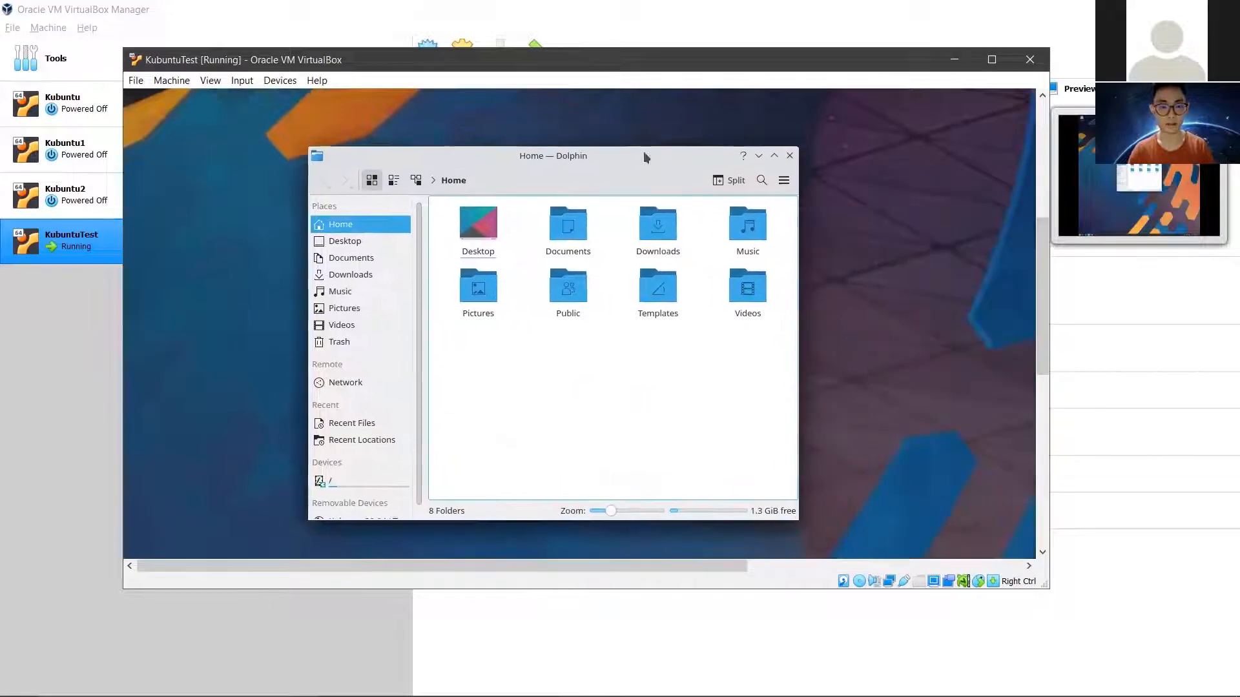
click(360, 274)
scroll(364, 309, down, 1)
click(366, 314)
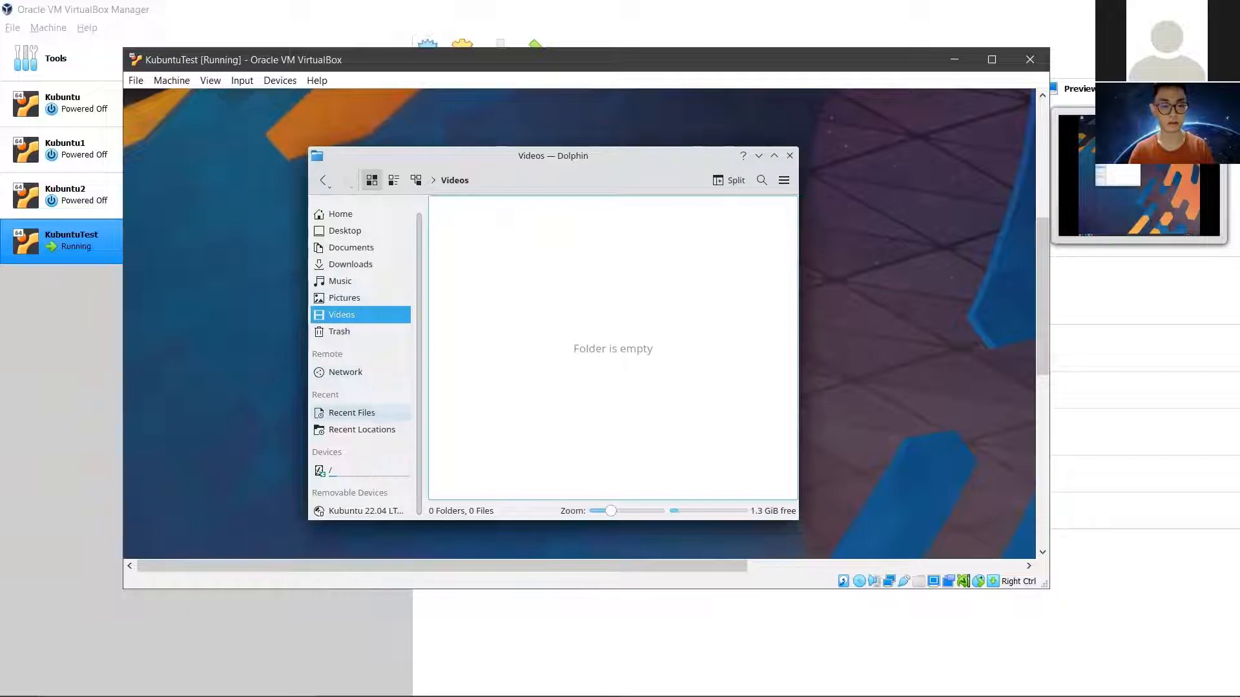
click(360, 412)
scroll(388, 284, up, 1)
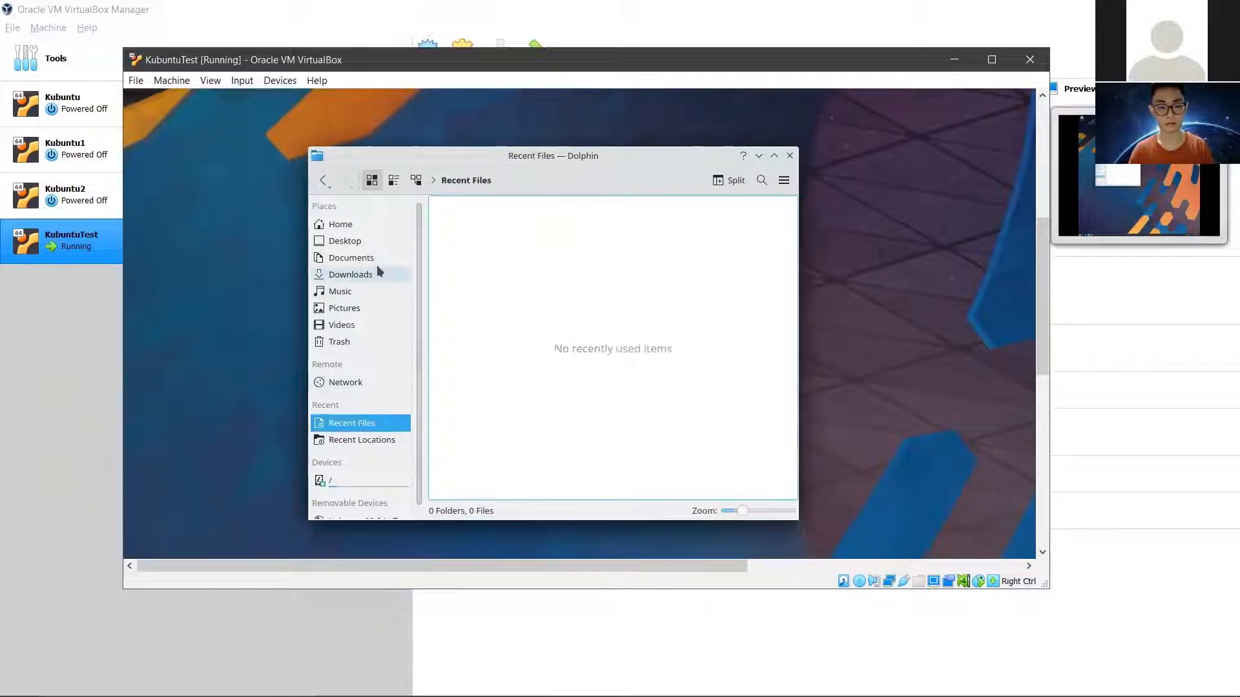
click(376, 241)
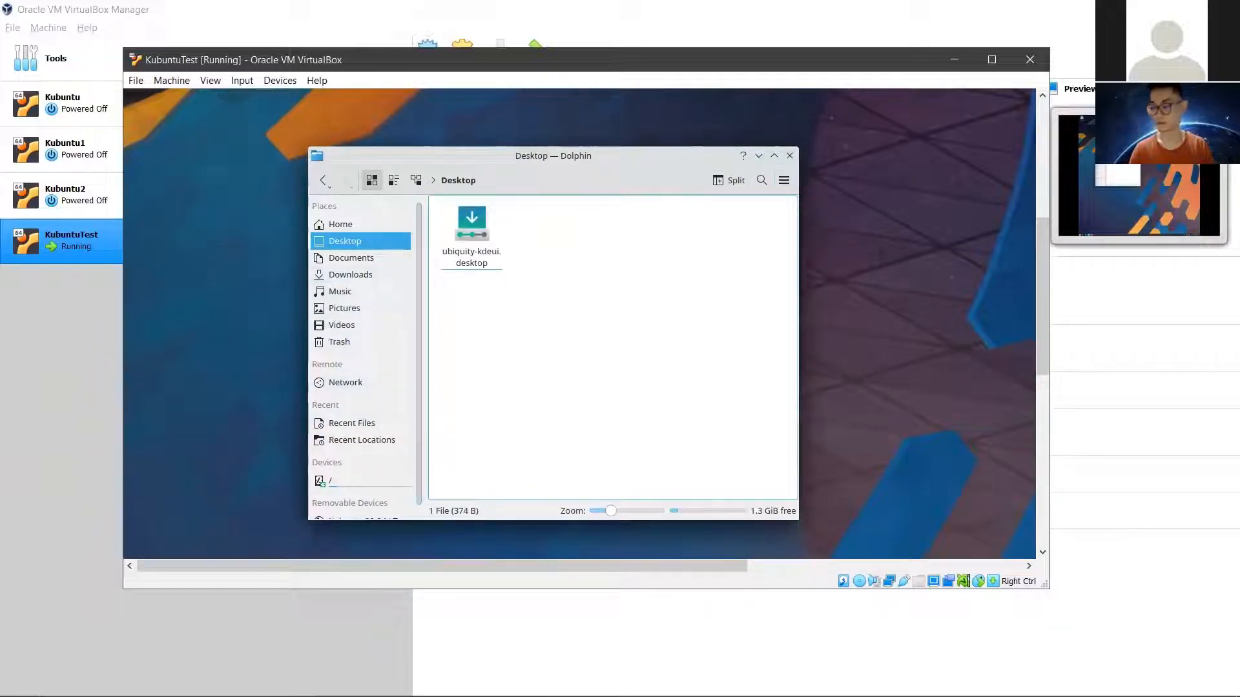
click(886, 183)
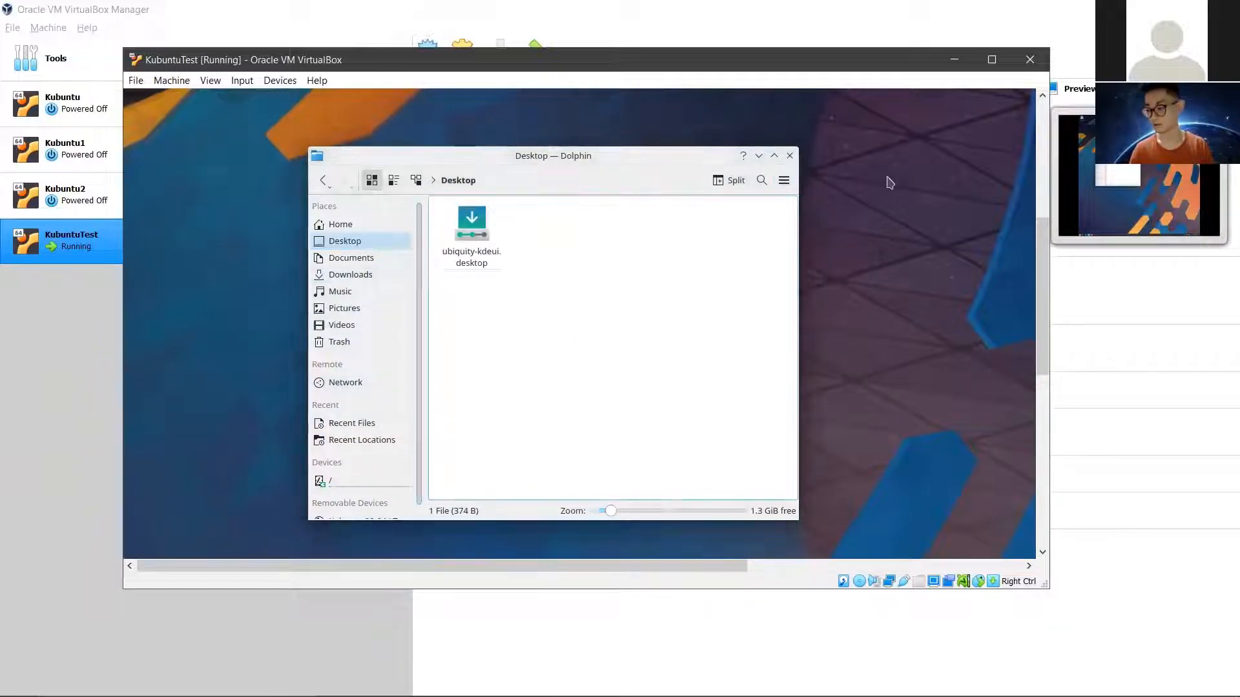
click(789, 156)
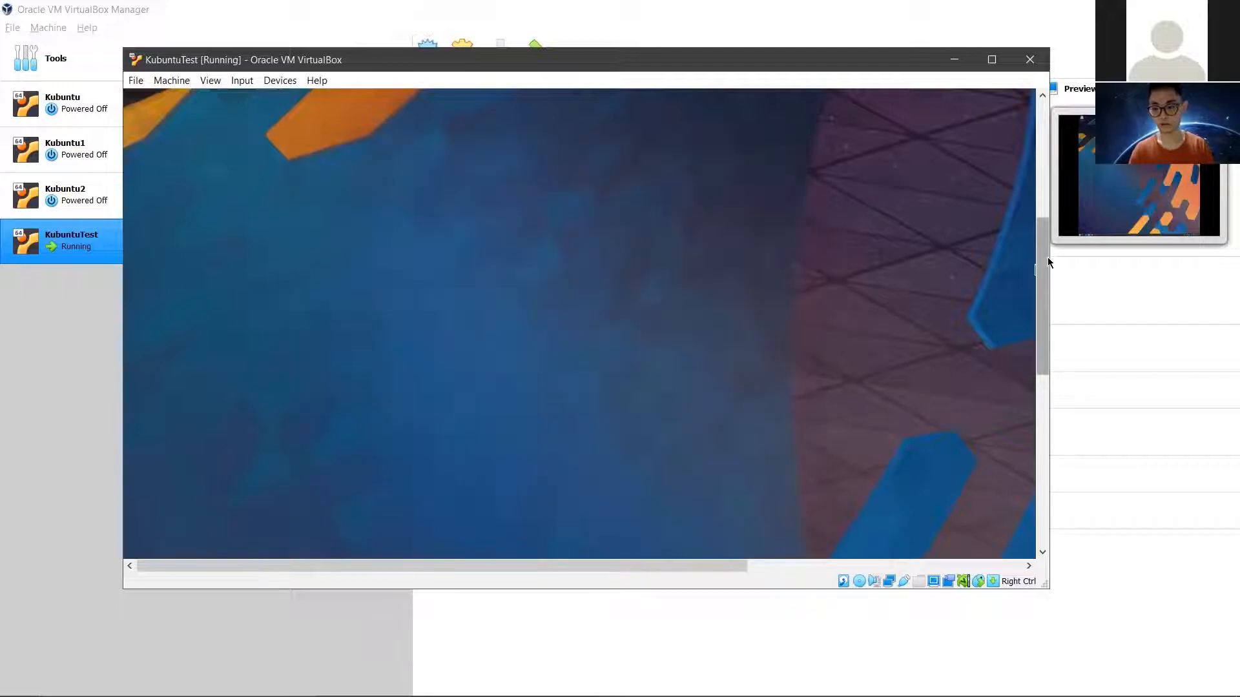
Step: Launch Firefox from the Kubuntu taskbar and scroll the VM view to its Welcome page
drag(1042, 284, 1007, 429)
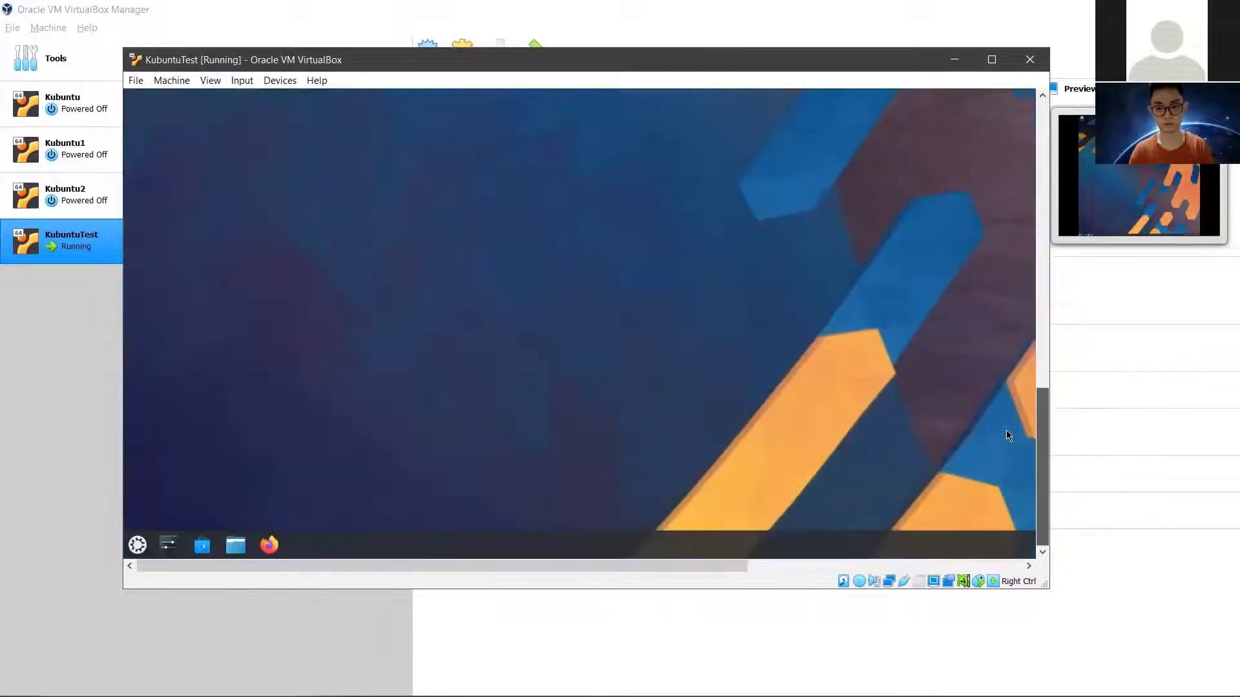
click(270, 545)
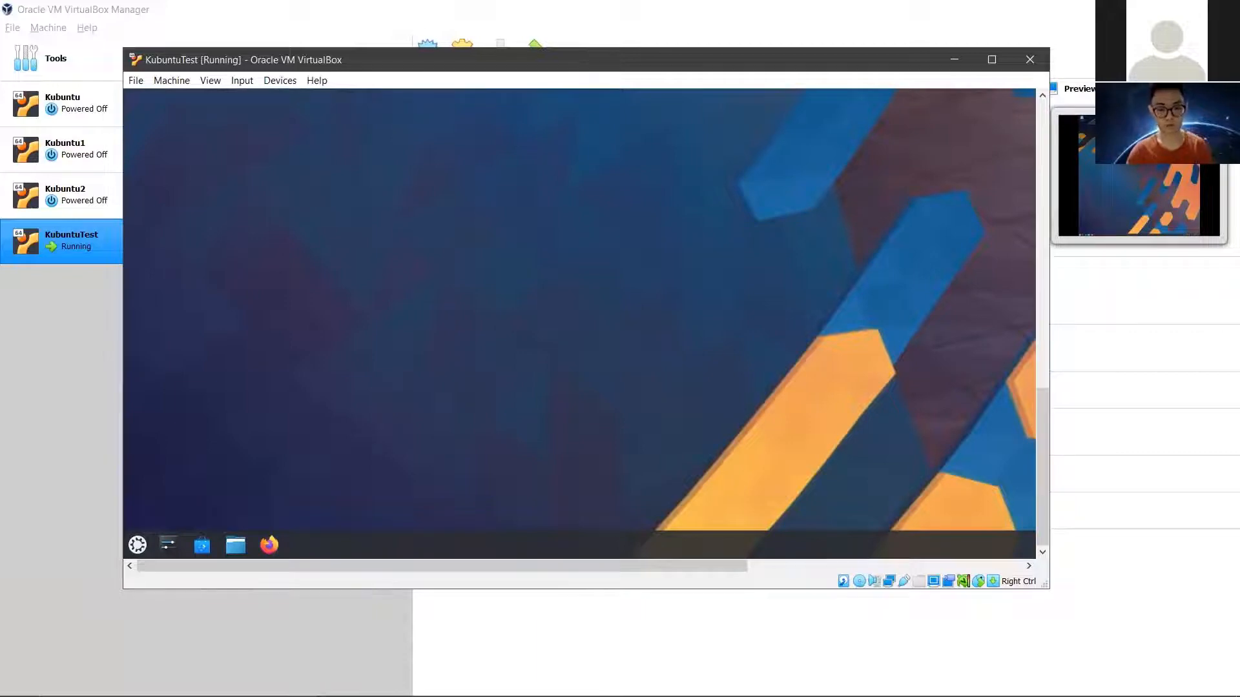
mouse_move(1039, 430)
mouse_down()
mouse_move(1034, 127)
mouse_move(1035, 431)
mouse_up()
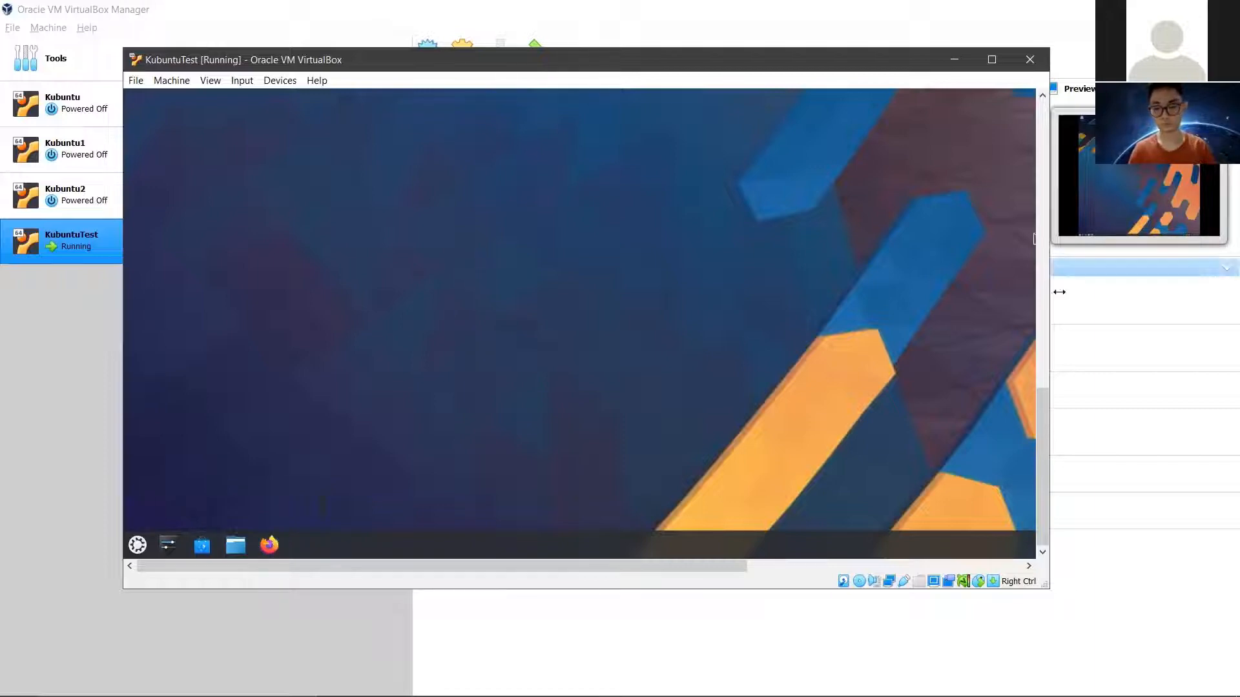
drag(1042, 389, 1044, 102)
mouse_move(395, 568)
mouse_down()
mouse_move(637, 585)
mouse_move(420, 570)
mouse_up()
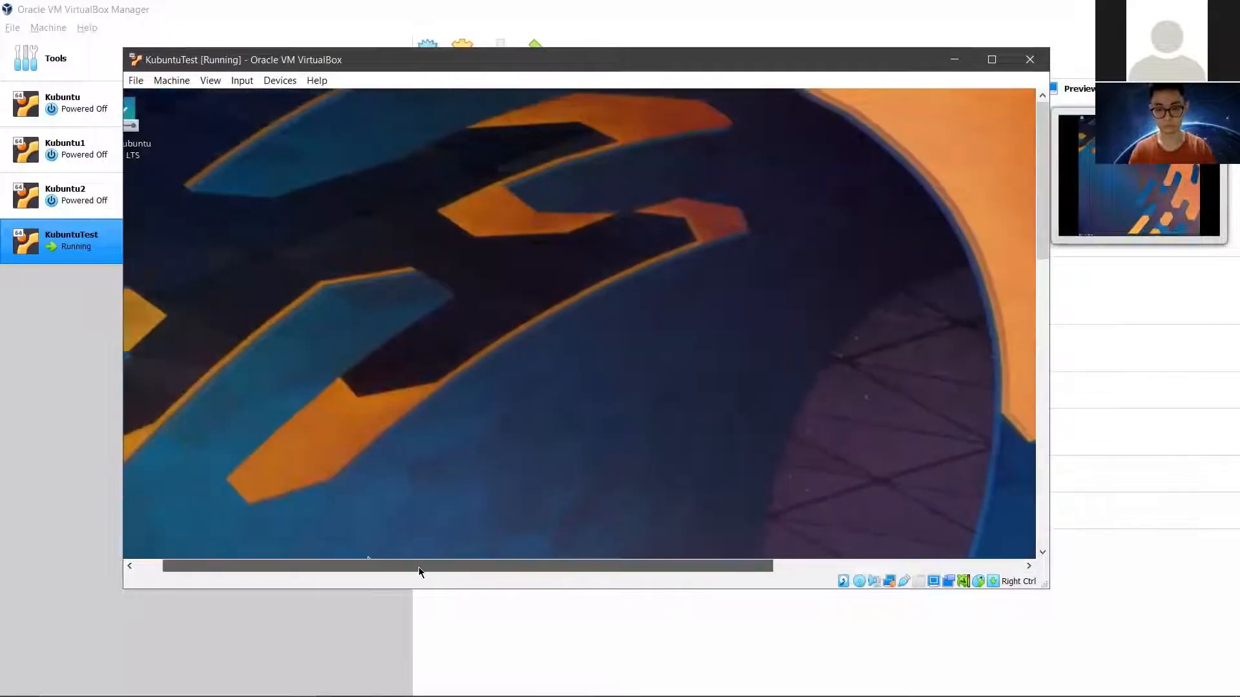
drag(1036, 192, 1040, 261)
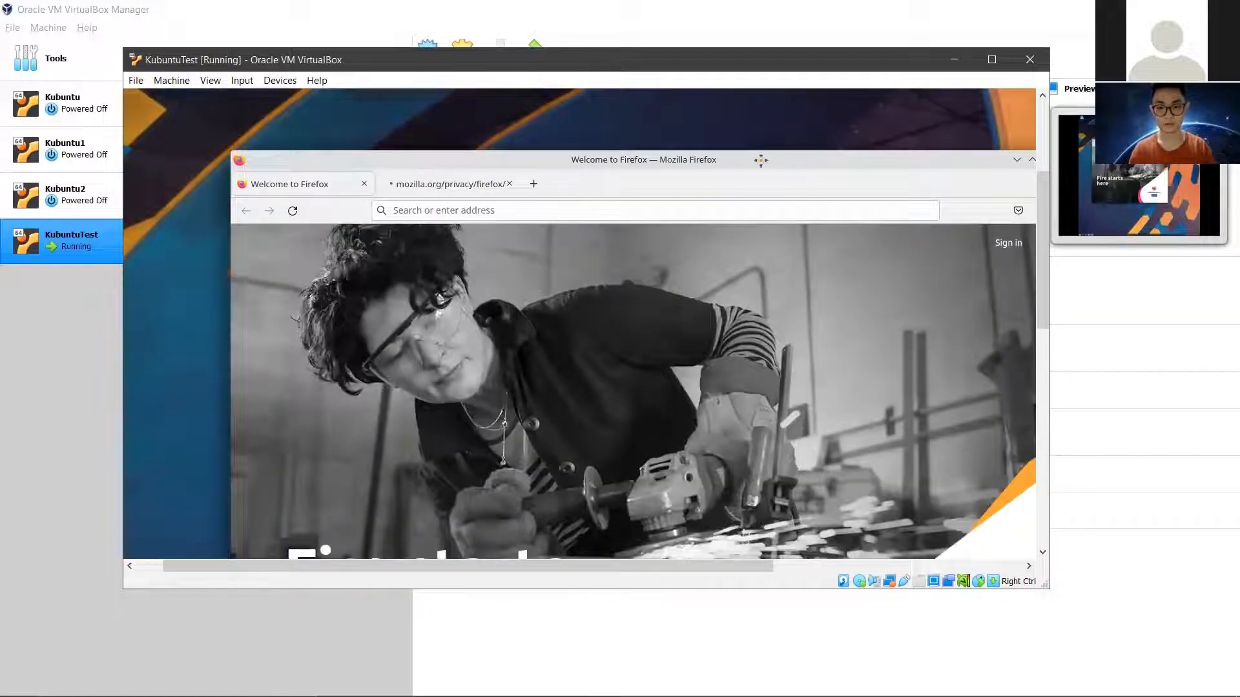
Step: Move Firefox to the top-left and view the Firefox Privacy Notice tab
mouse_move(761, 158)
mouse_down()
mouse_move(735, 152)
mouse_move(740, 164)
mouse_up()
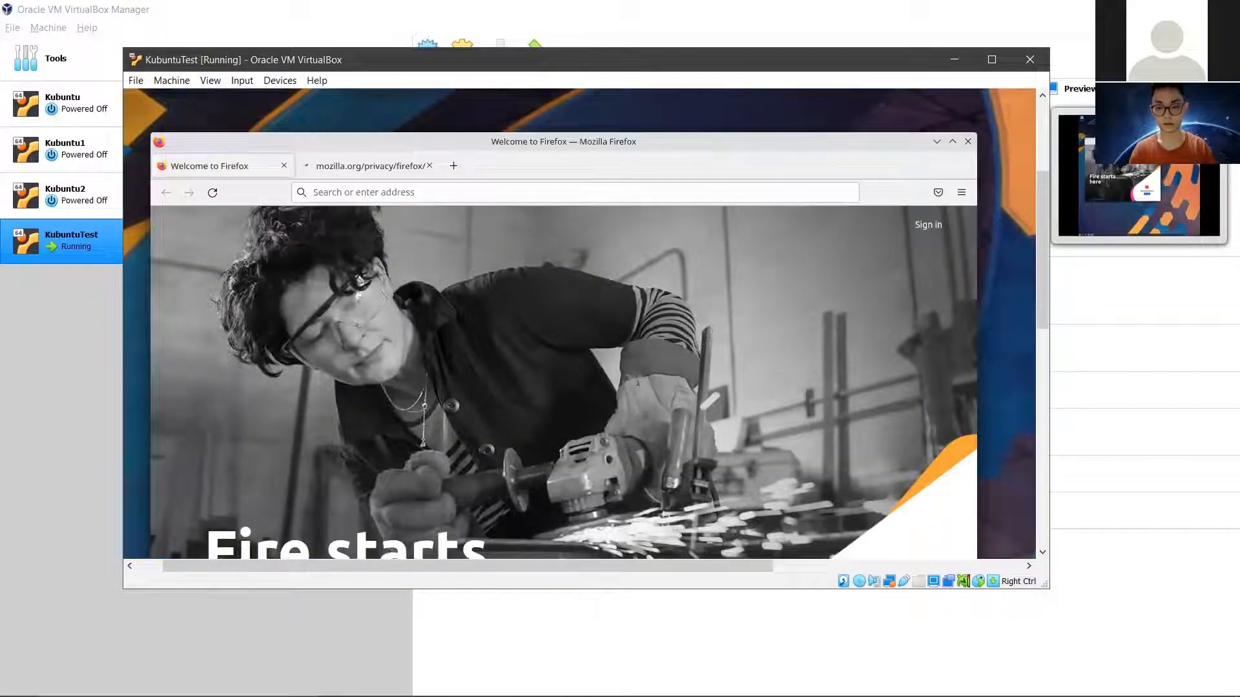
mouse_move(1042, 217)
mouse_down()
mouse_move(1035, 361)
mouse_move(1036, 223)
mouse_up()
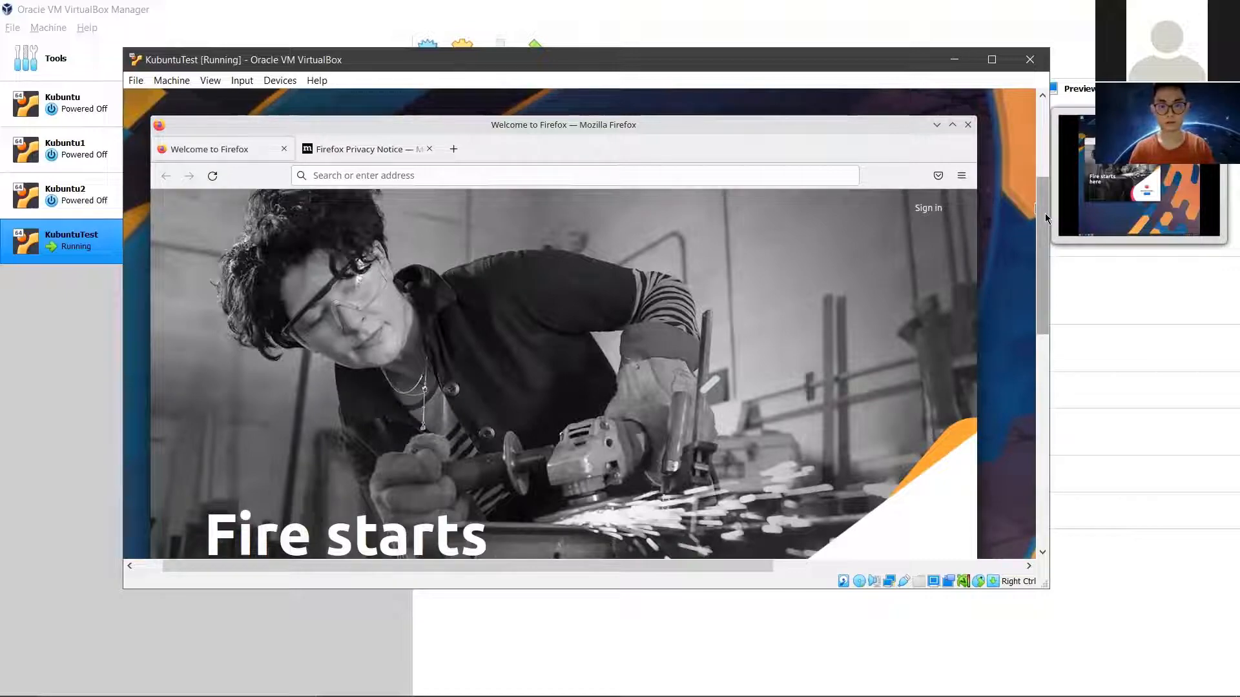
drag(1034, 298, 1040, 193)
click(336, 219)
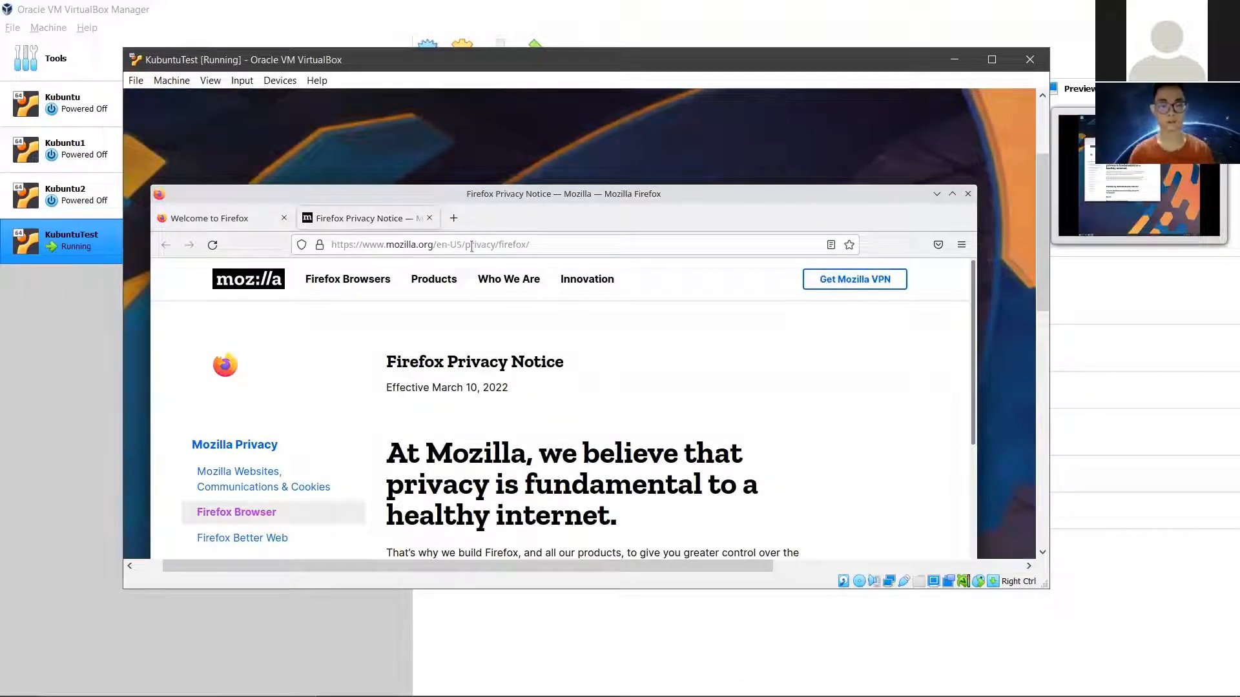
drag(1035, 250, 1040, 291)
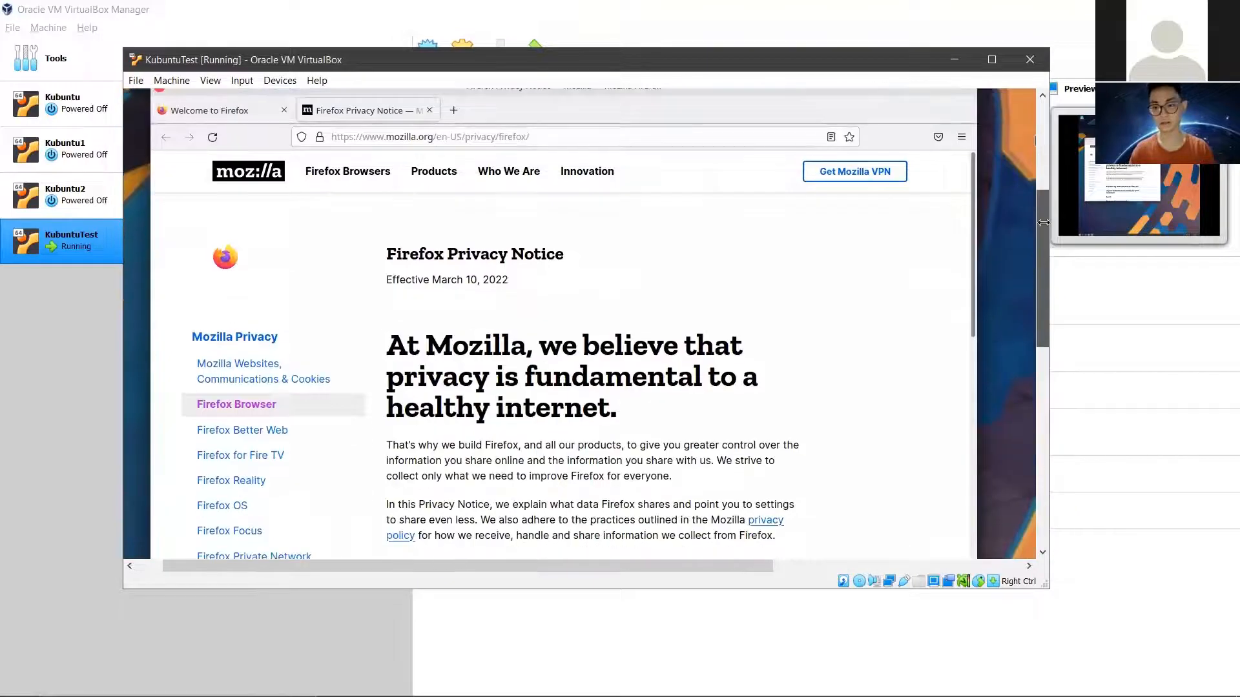
drag(1039, 224, 1037, 201)
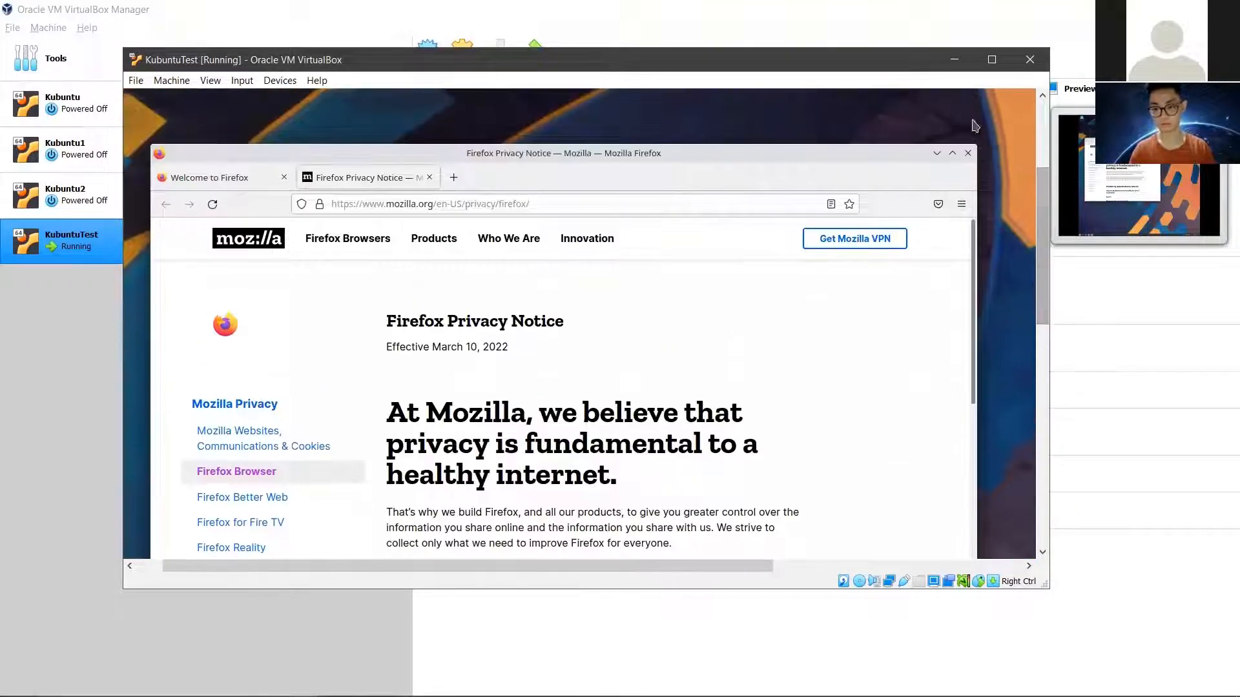
Step: Close Firefox and dismiss the 'Close Firefox' not-responding warning
click(968, 153)
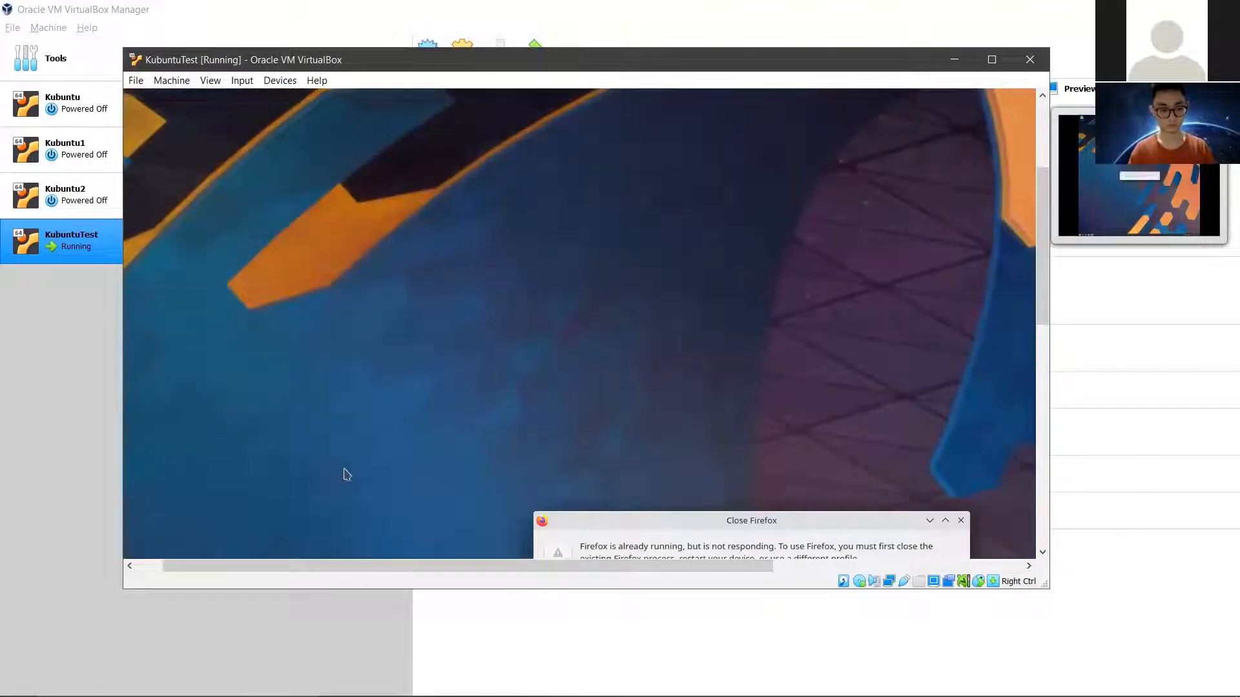
drag(343, 569, 274, 566)
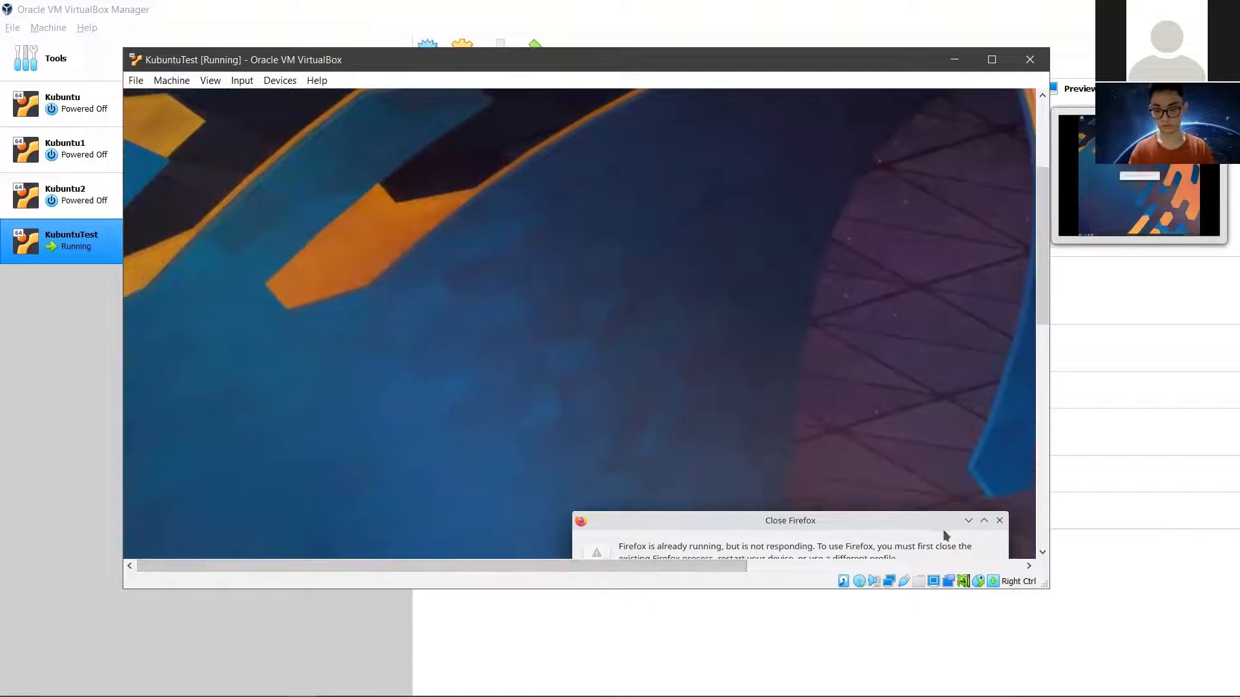
click(1000, 523)
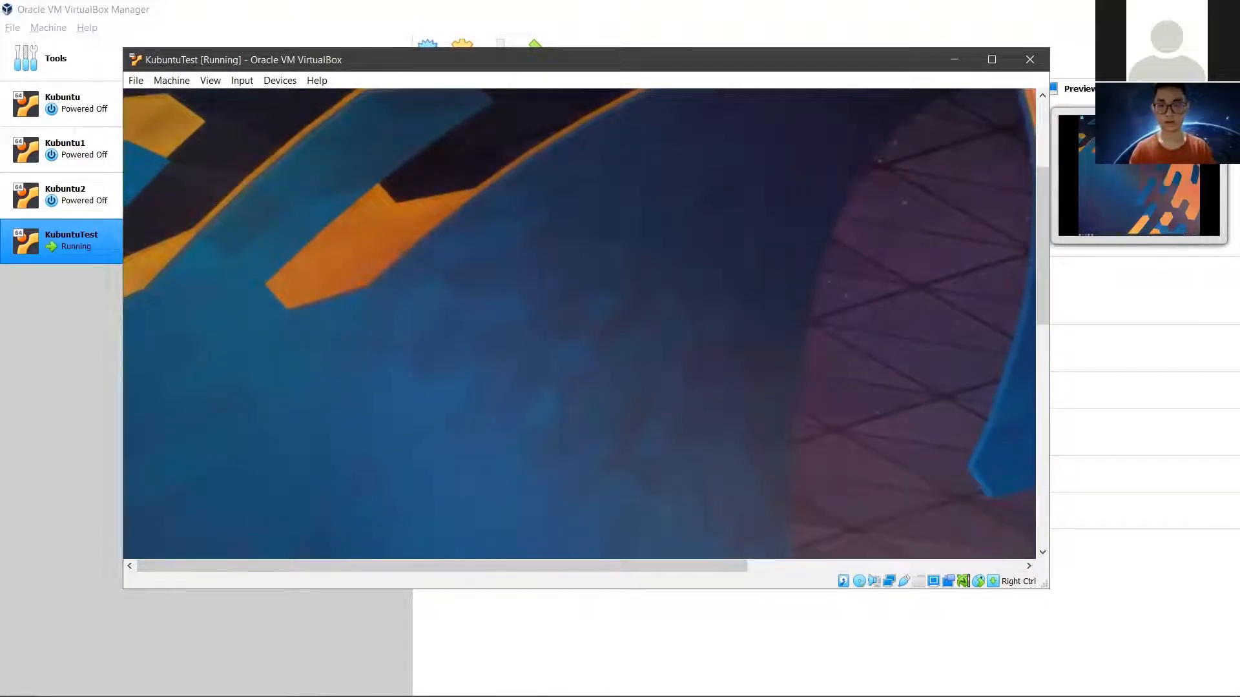
drag(1041, 277, 1041, 494)
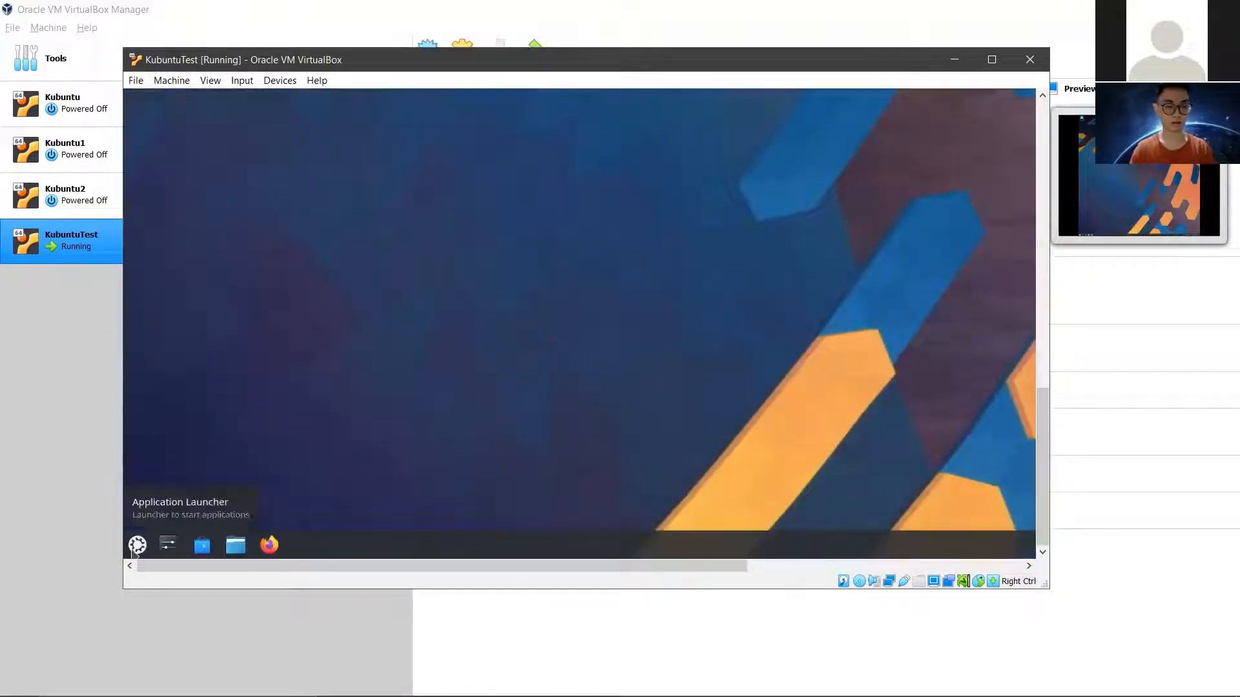
click(137, 544)
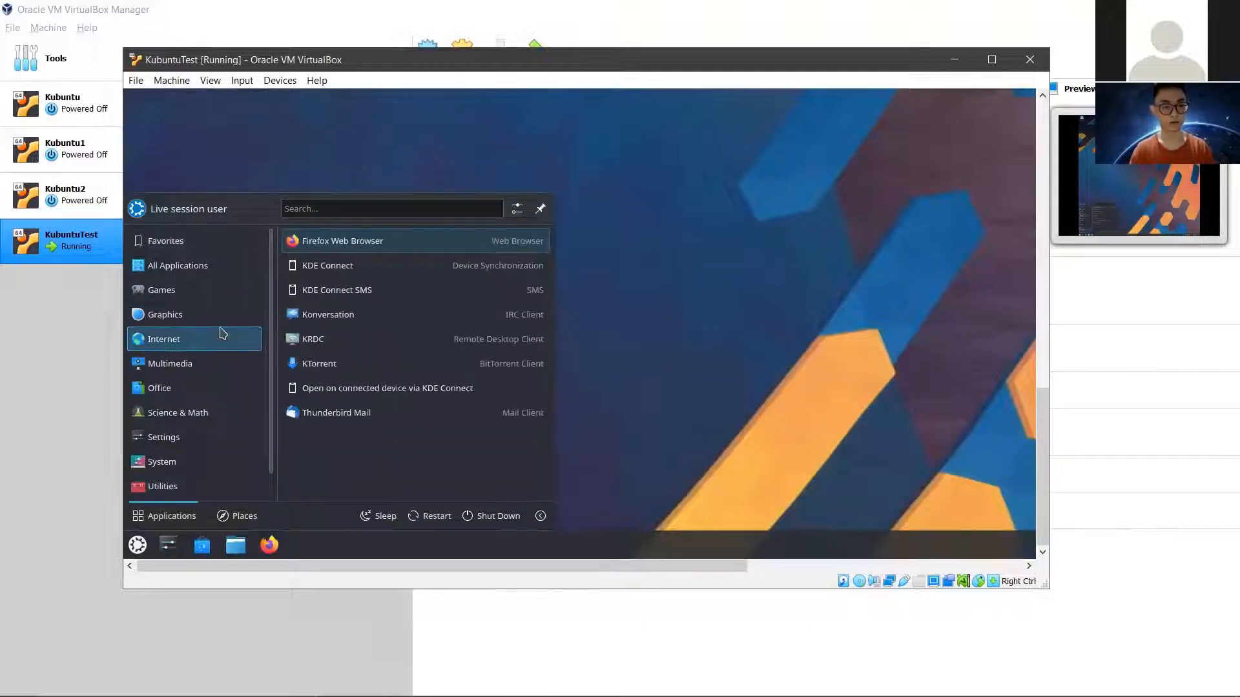
mouse_move(206, 398)
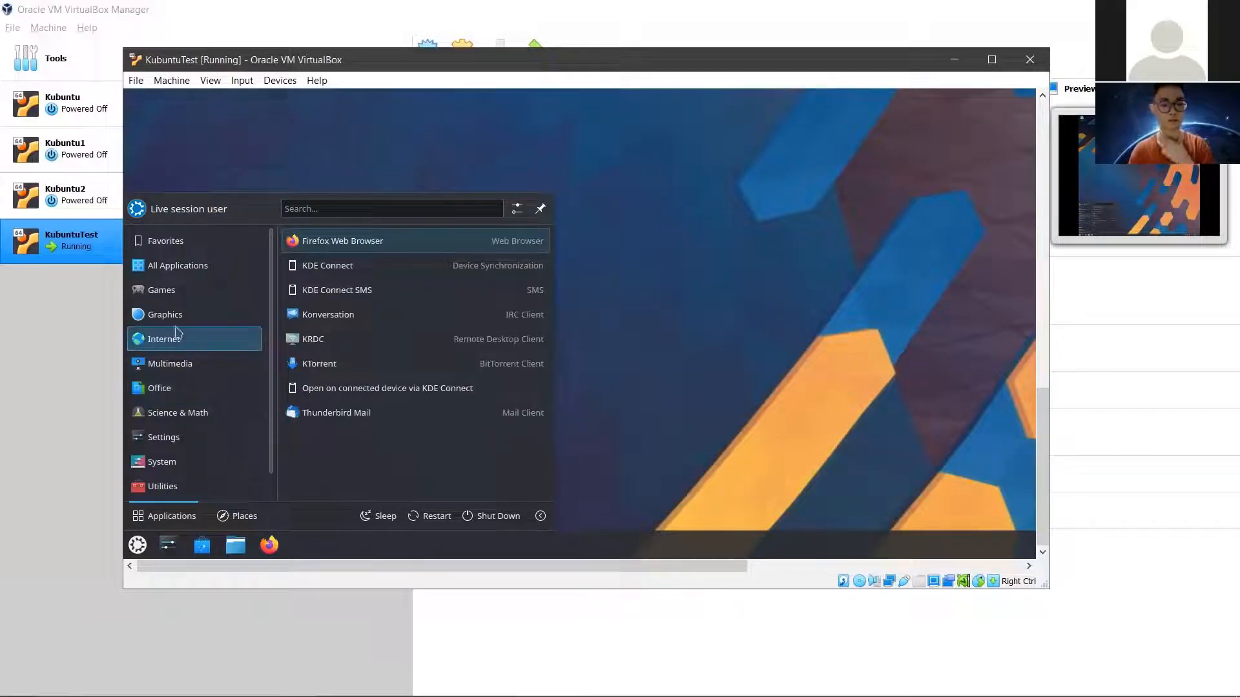
mouse_move(207, 327)
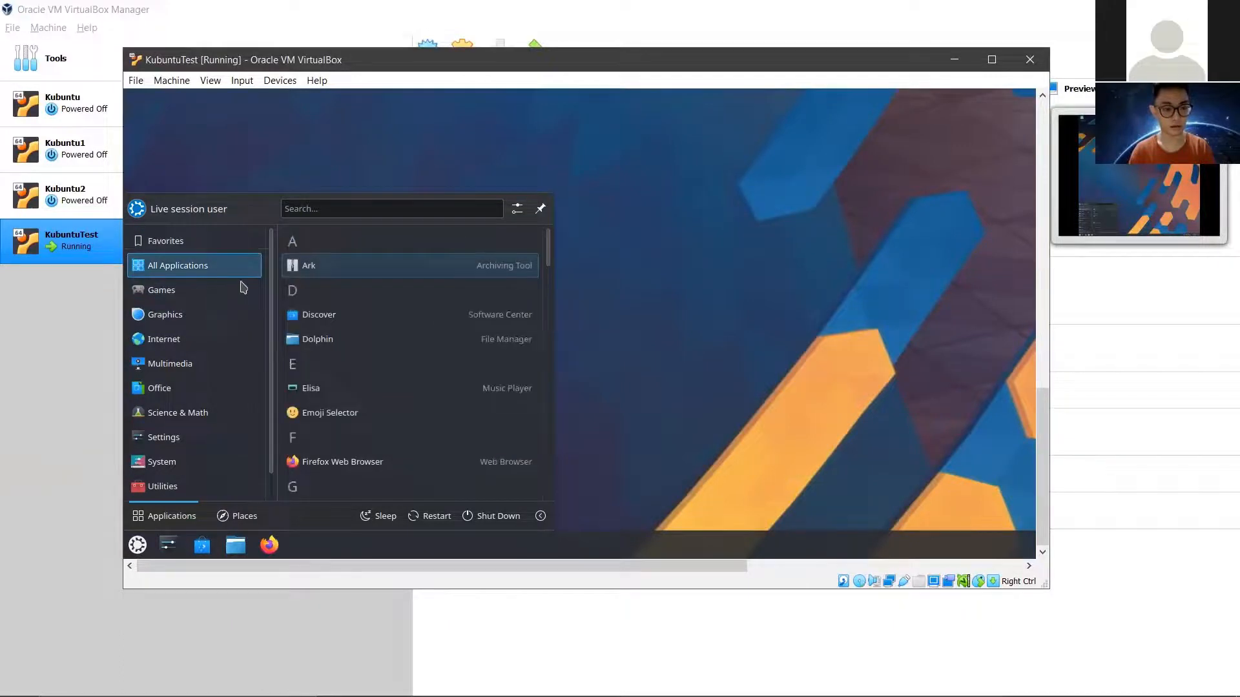
mouse_move(207, 297)
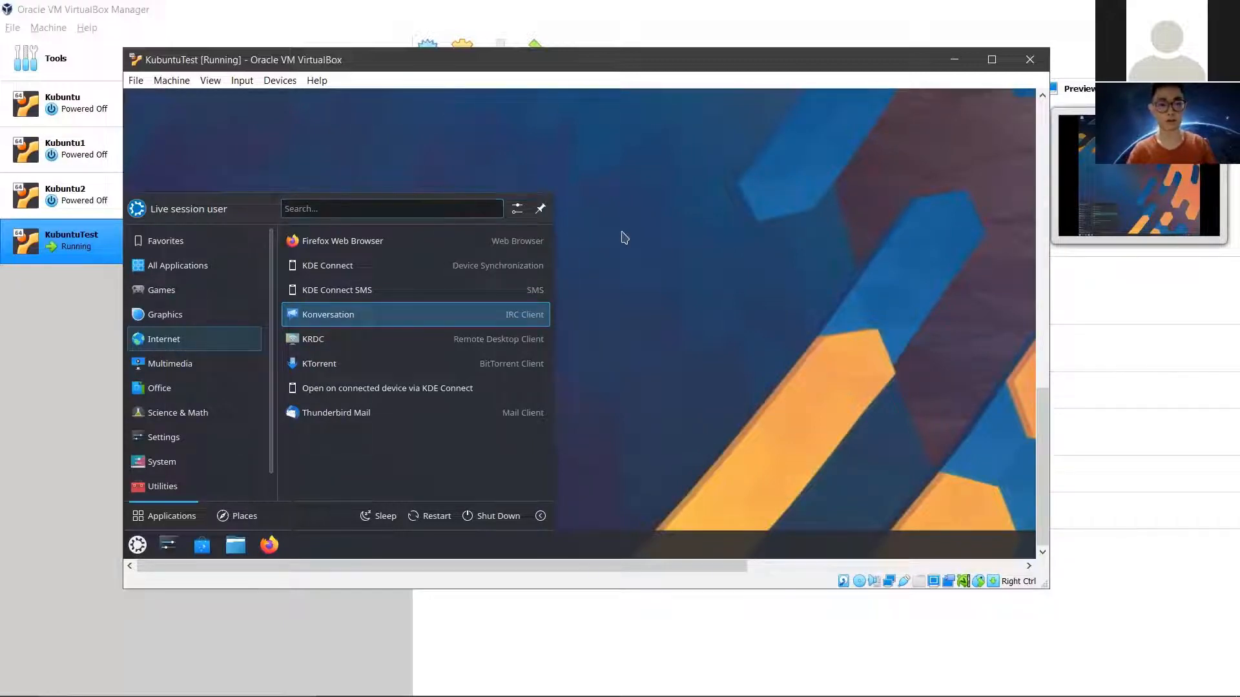
click(655, 253)
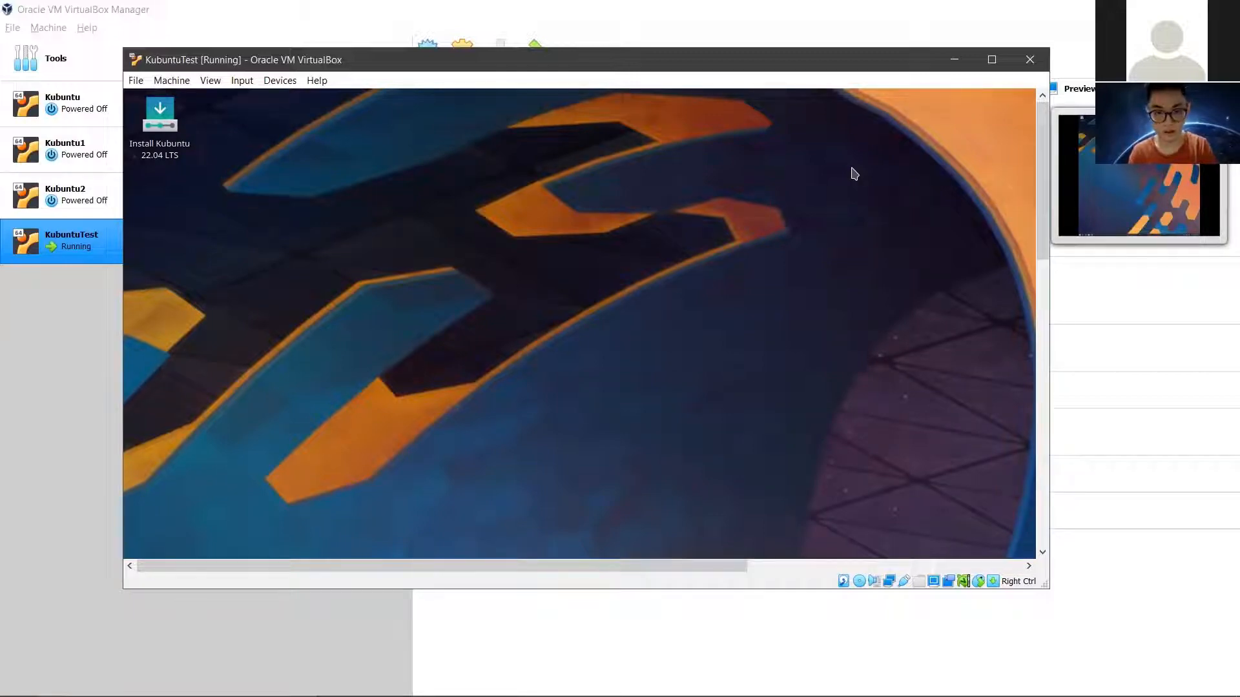
click(702, 539)
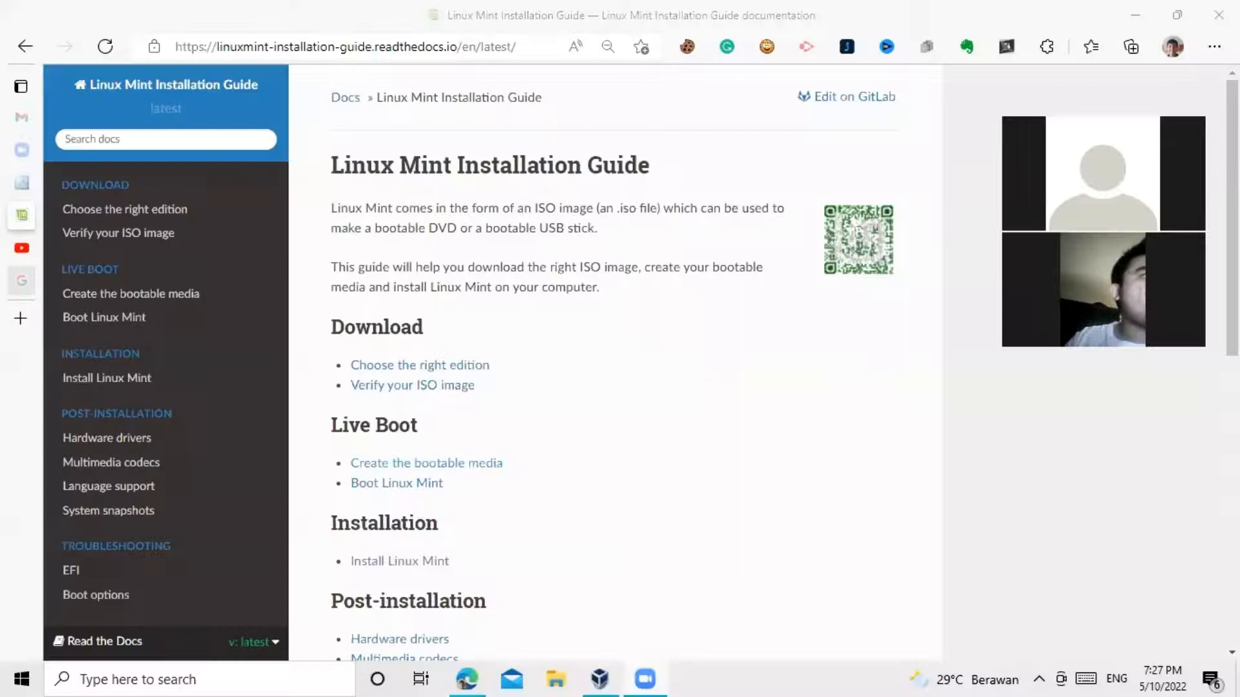
mouse_move(61, 288)
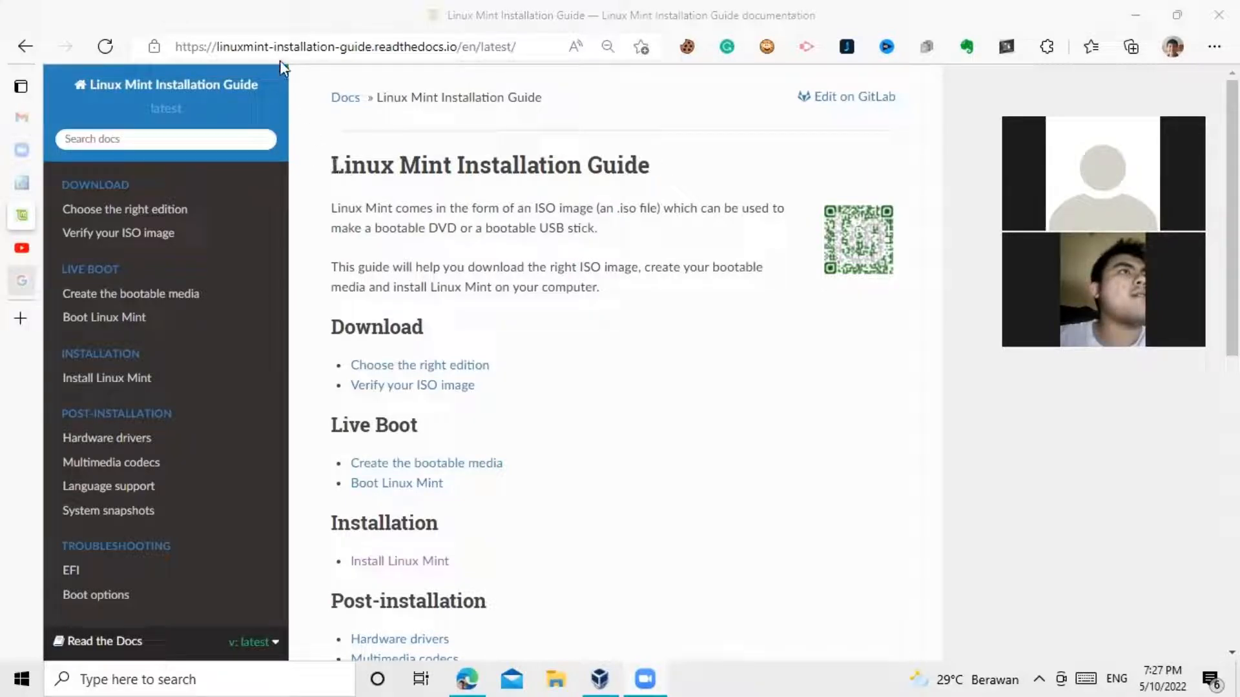
scroll(320, 248, down, 3)
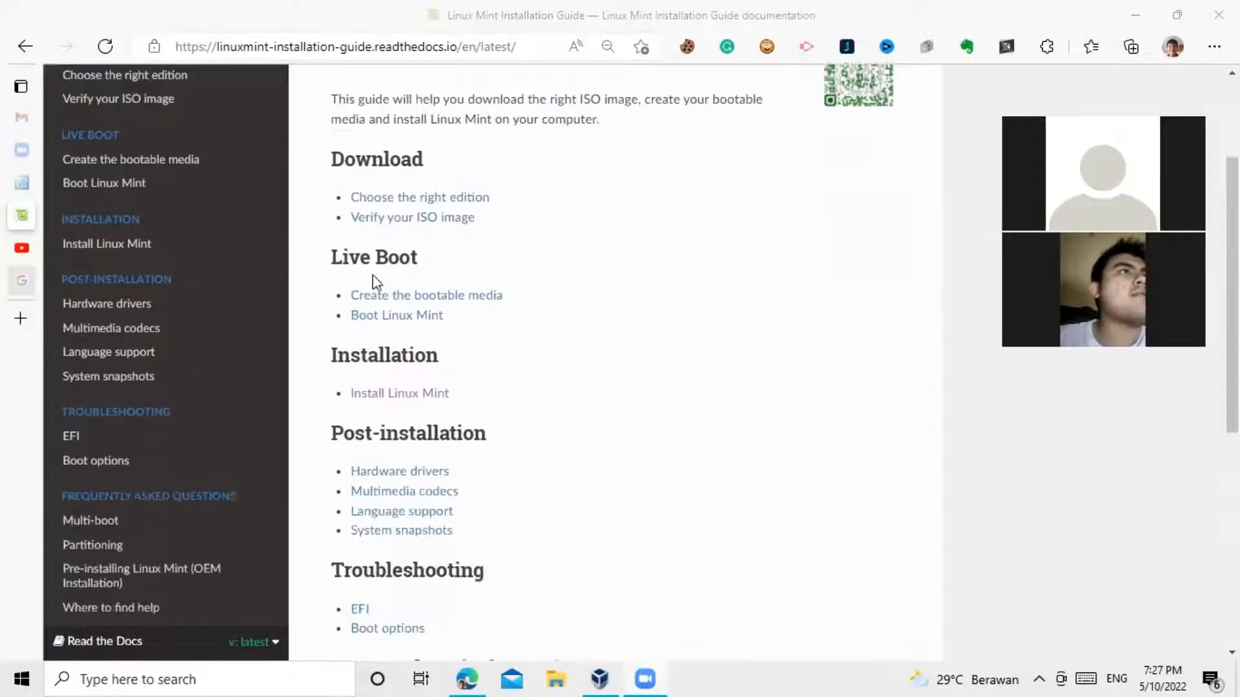
scroll(365, 233, up, 3)
scroll(426, 255, down, 9)
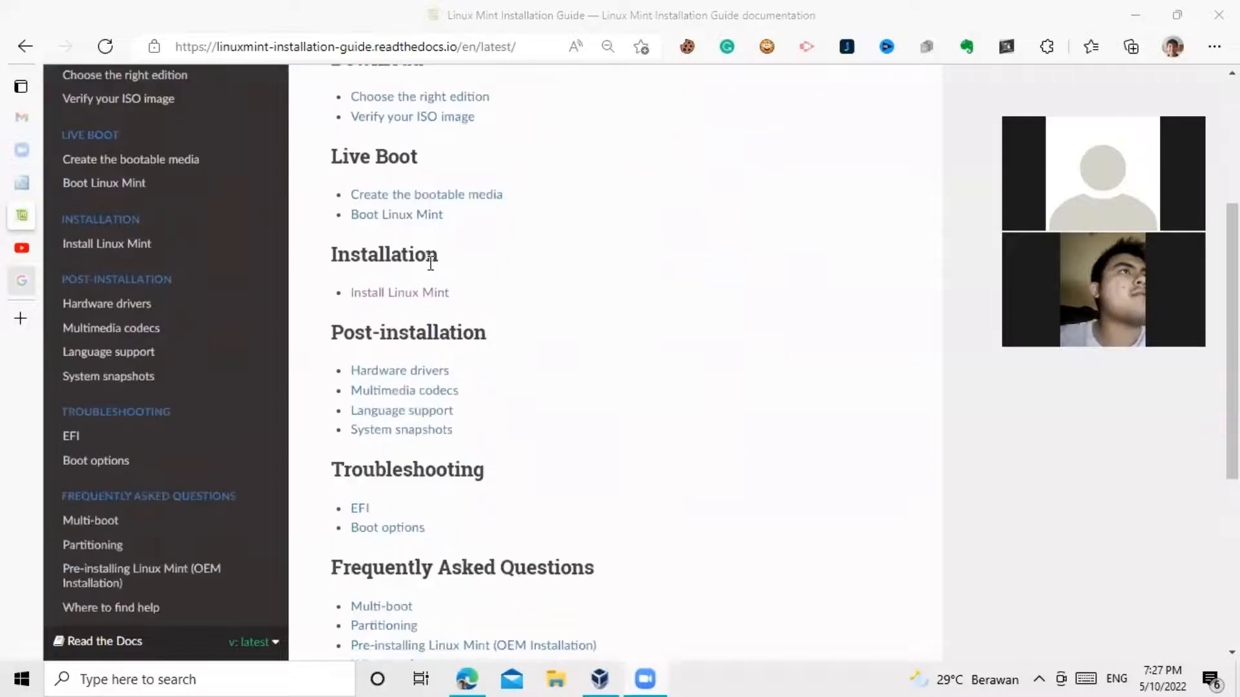
scroll(512, 350, up, 9)
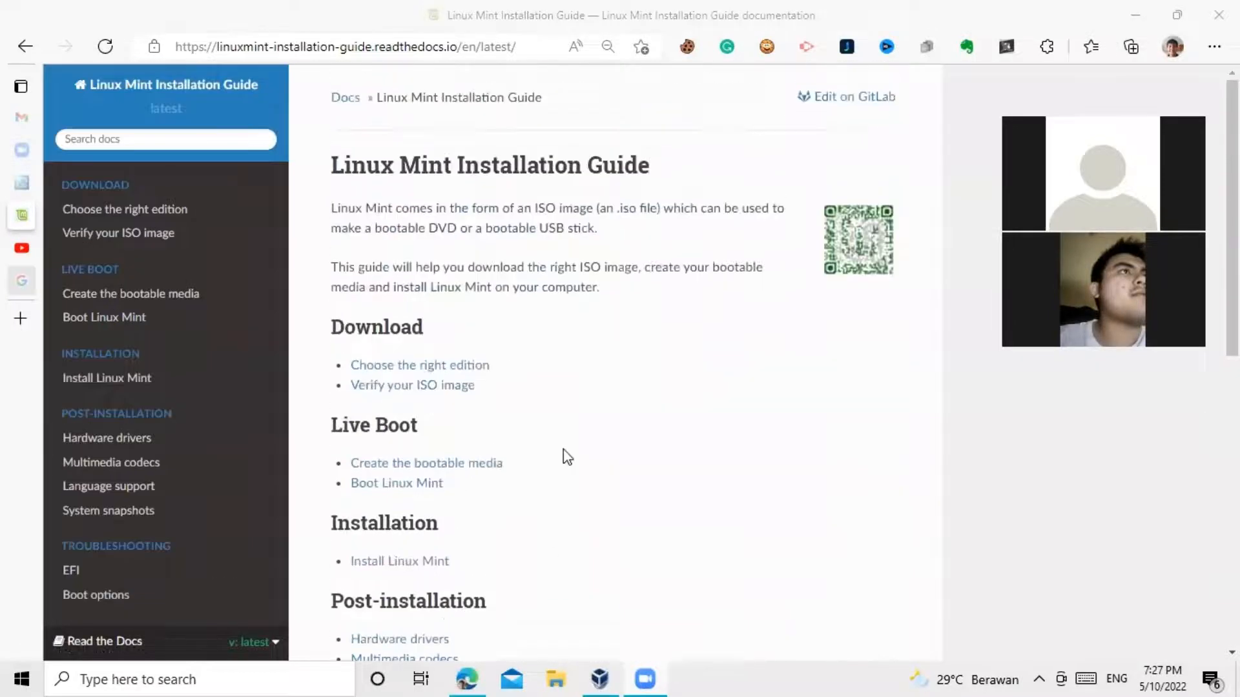
scroll(568, 449, down, 3)
scroll(490, 422, up, 2)
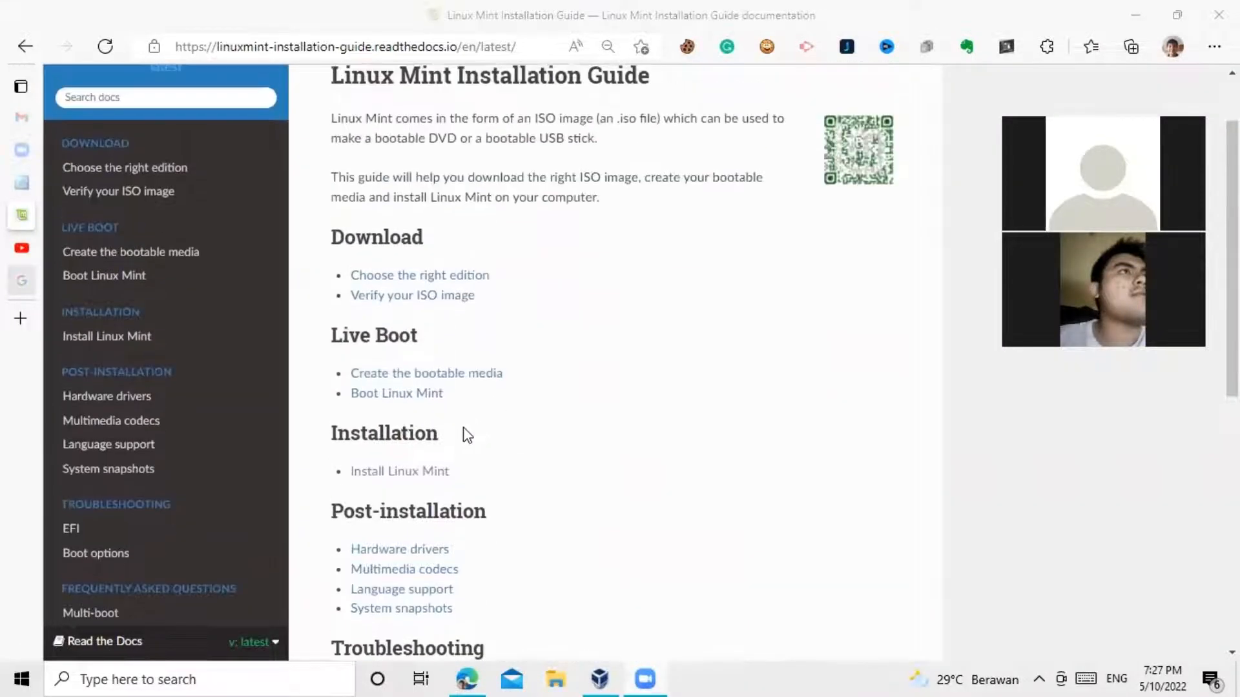
double_click(403, 432)
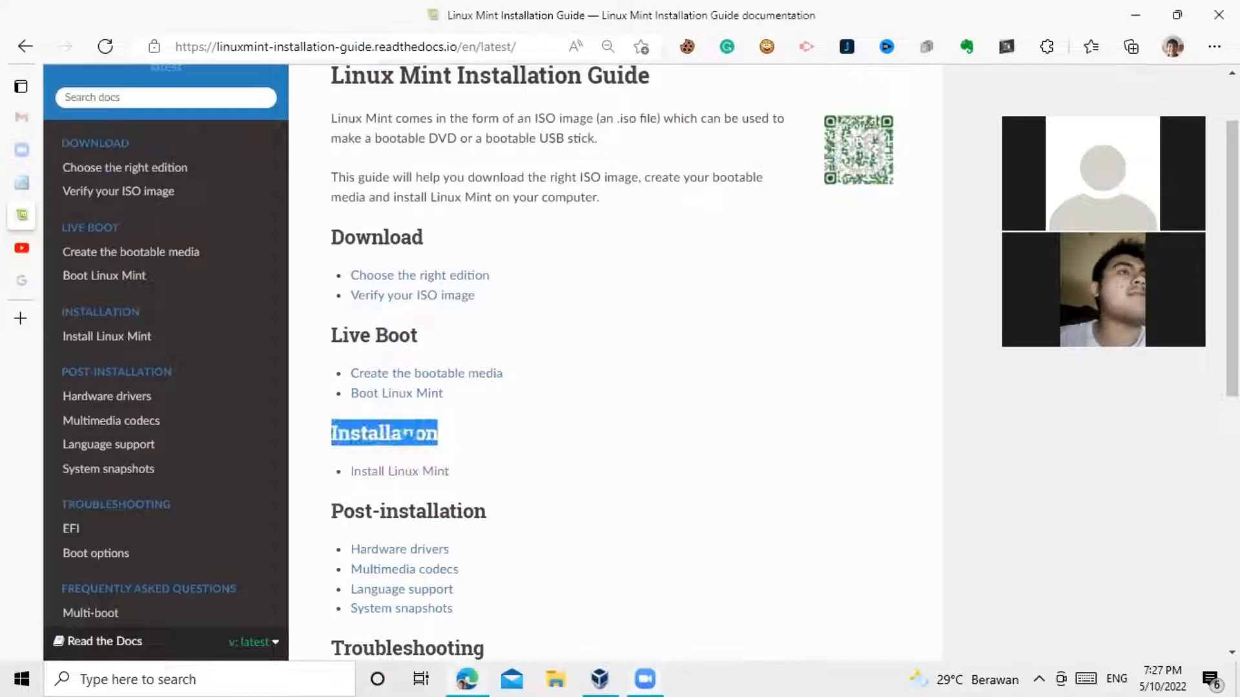
click(563, 463)
drag(400, 239, 483, 253)
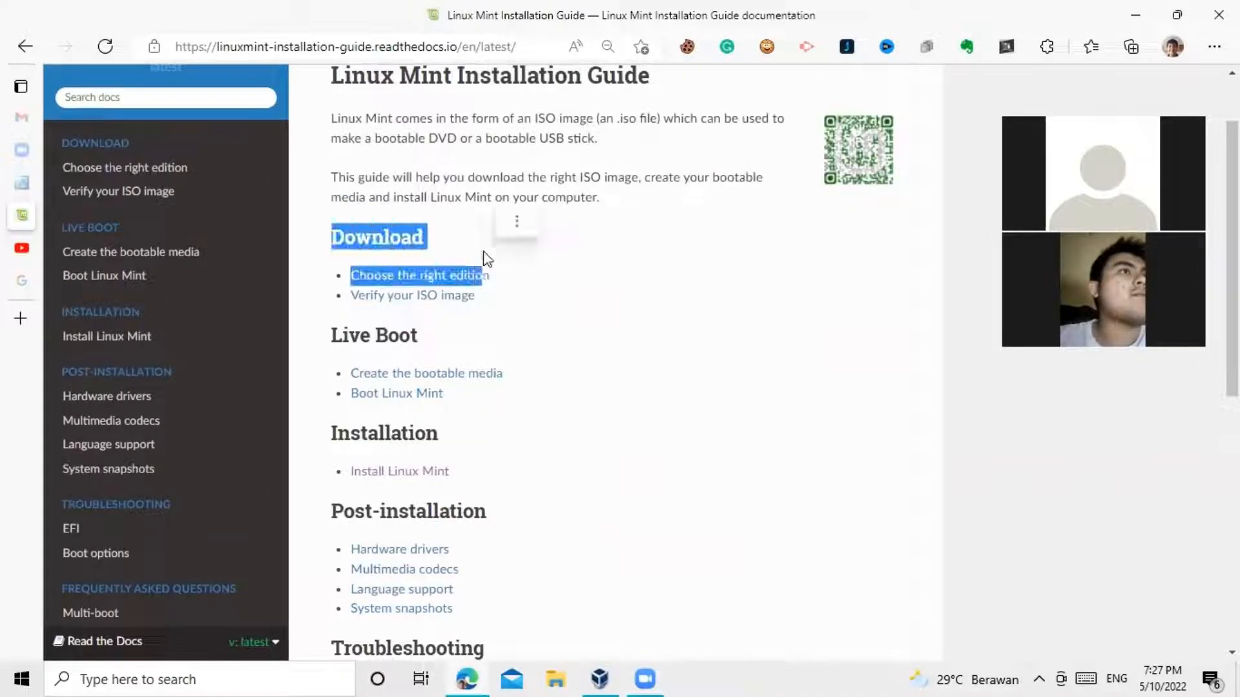
click(483, 247)
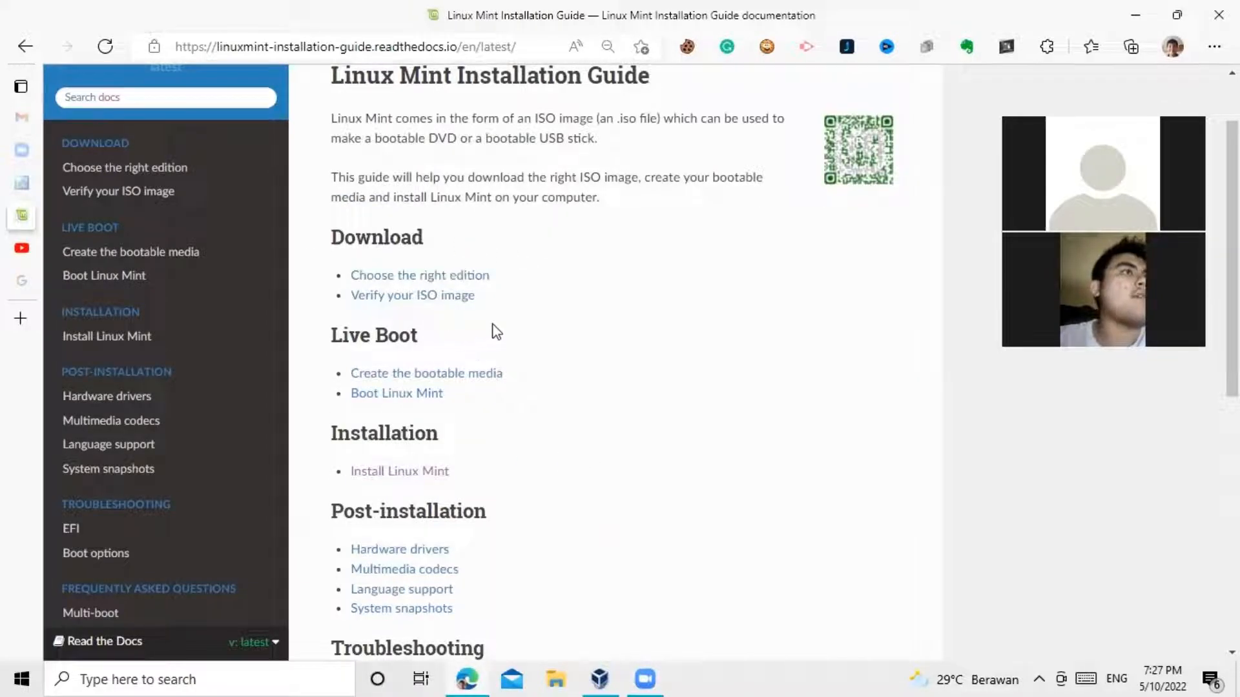
mouse_move(24, 189)
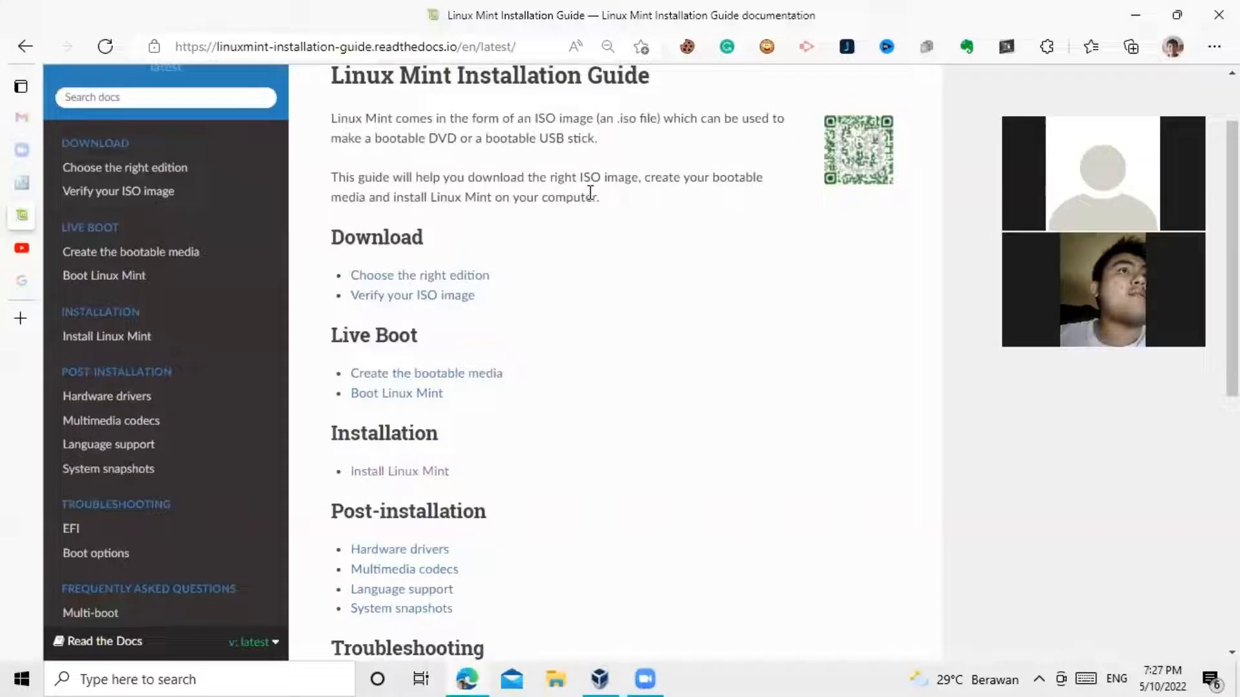
Step: Check the VirtualBox 6.1.34 Windows hosts download, then return to the Linux Mint Installation Guide tab
click(25, 184)
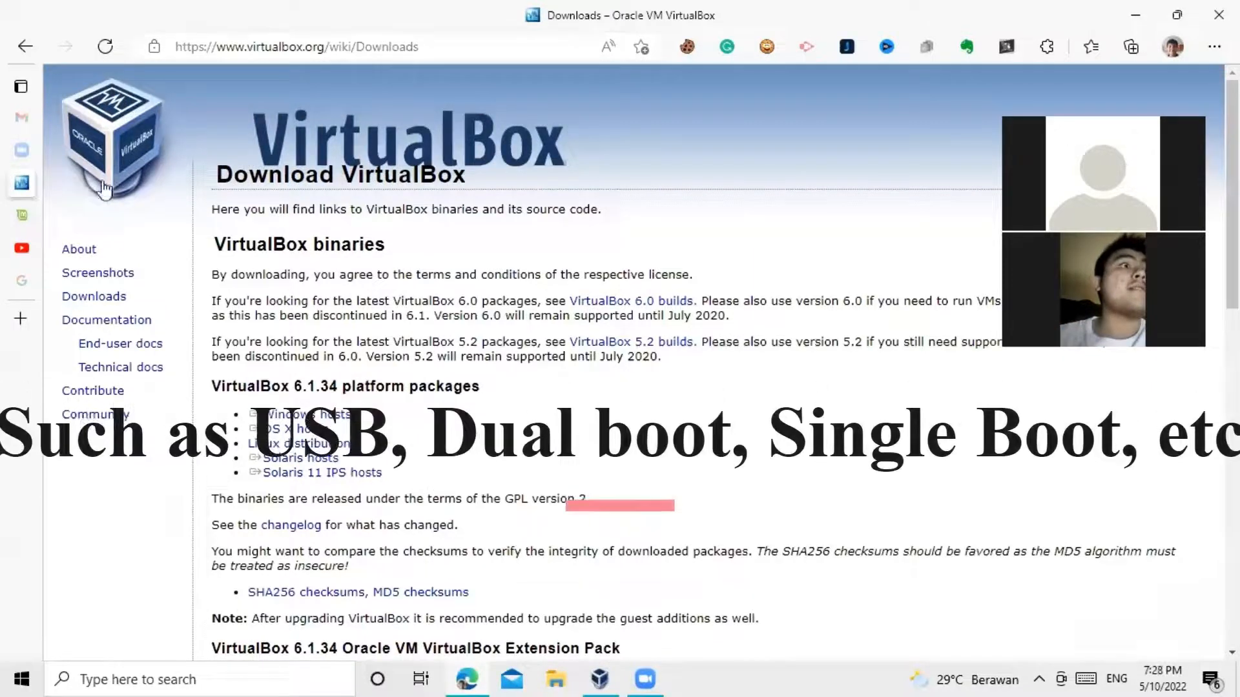
click(342, 423)
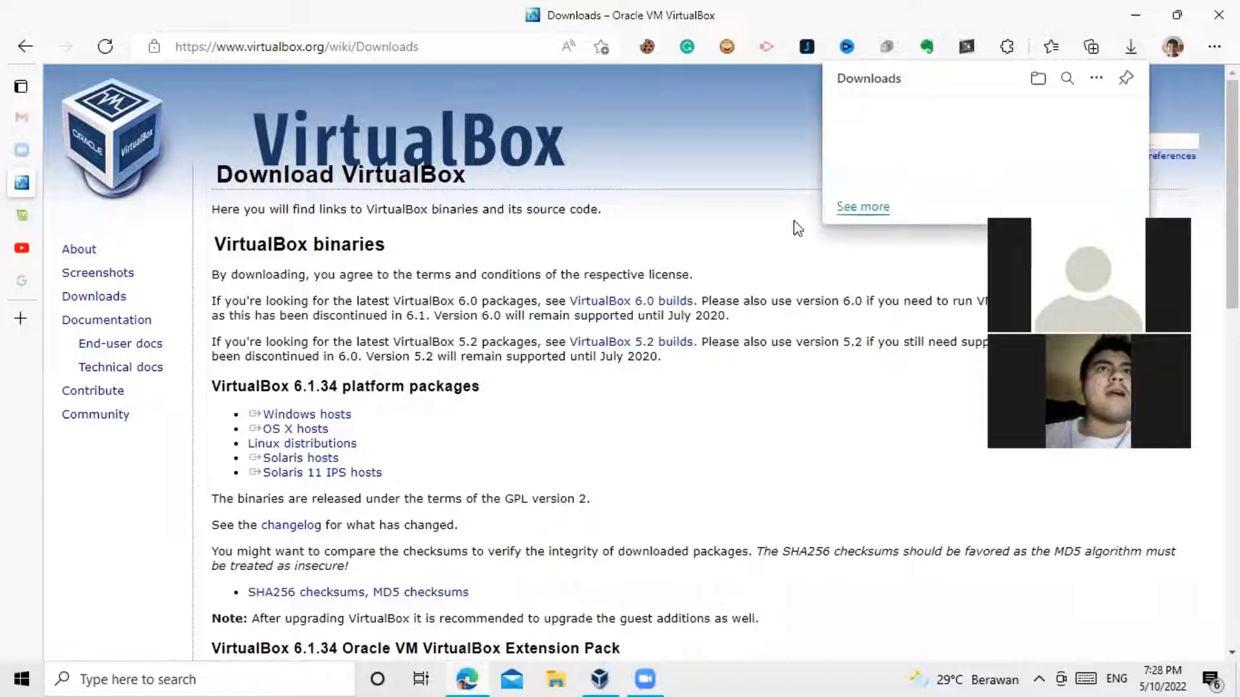
click(1127, 50)
mouse_move(38, 233)
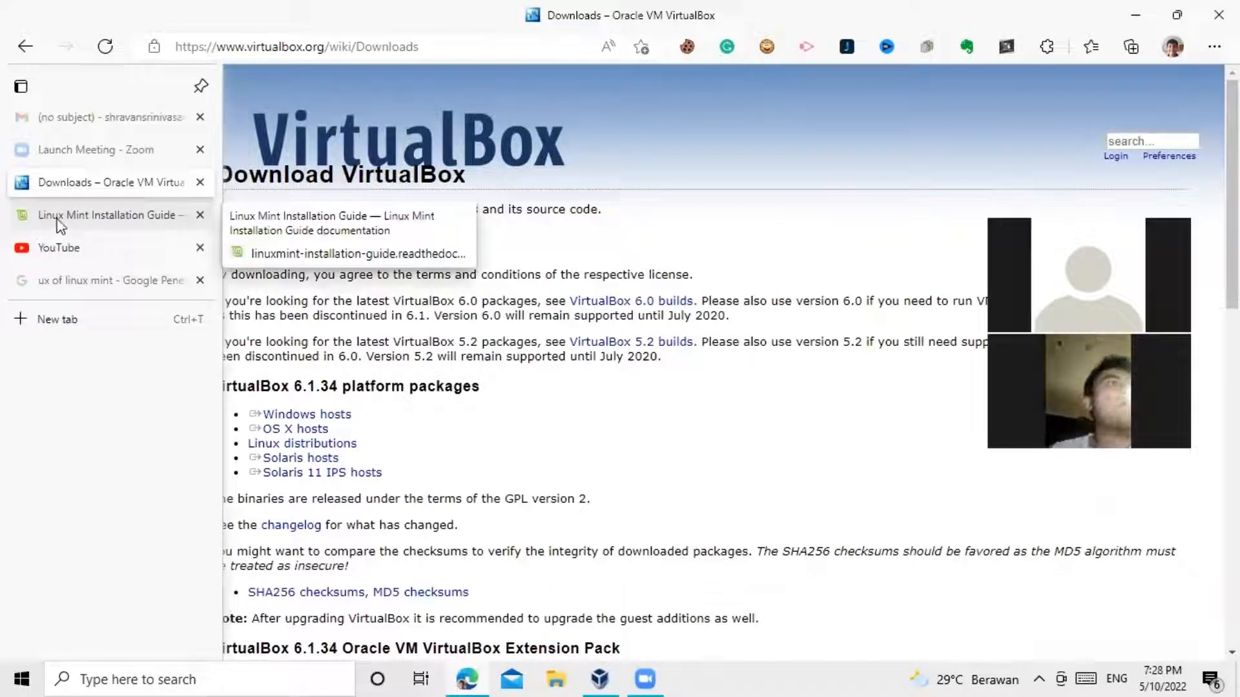
click(90, 225)
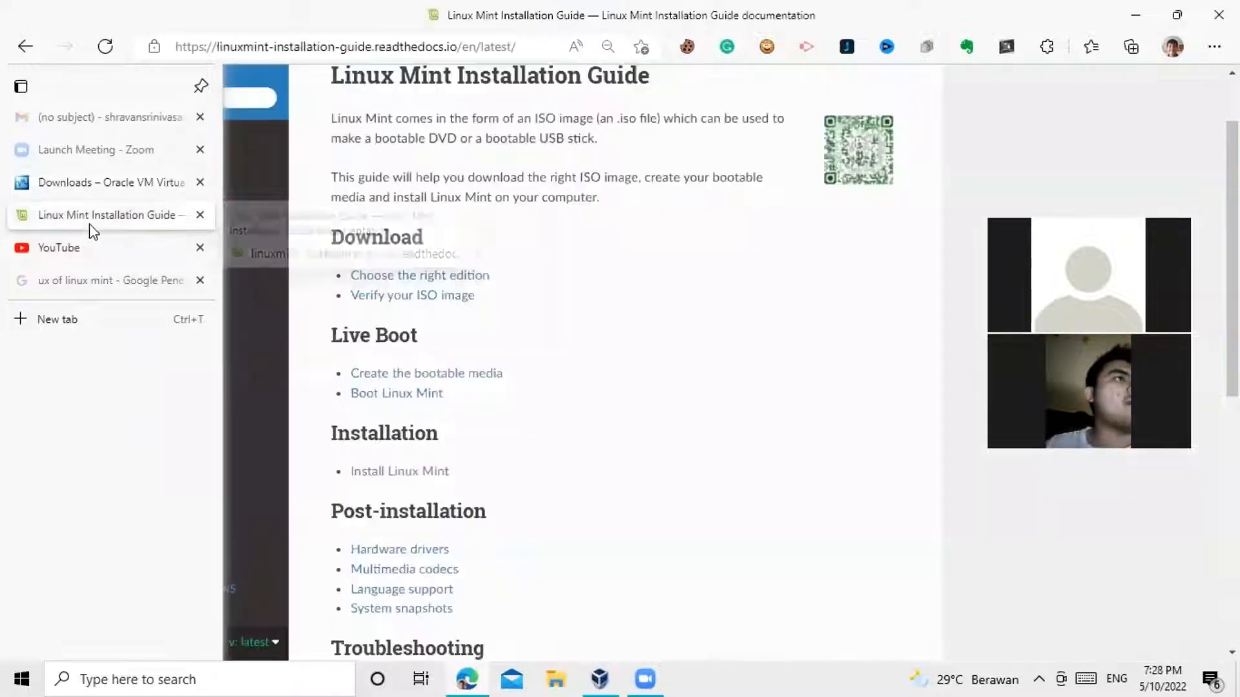
Step: Go back to linuxmint.com and open the Download Linux Mint 20.3 page
click(27, 44)
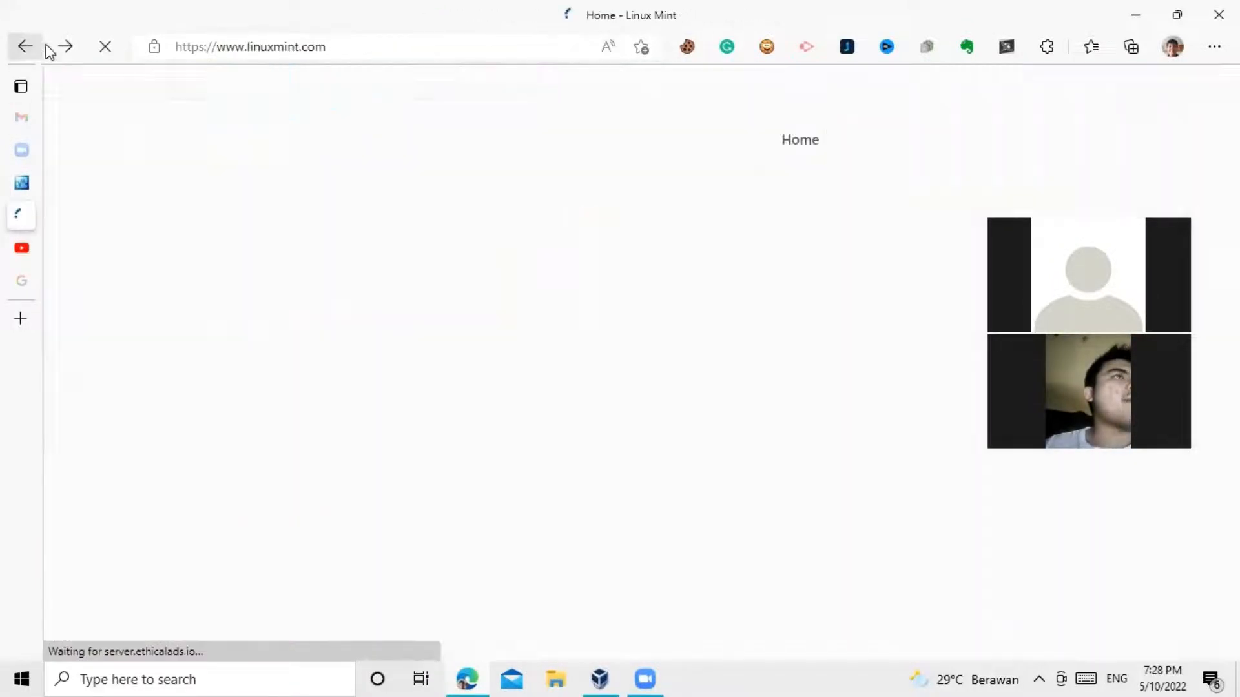
scroll(483, 426, down, 1)
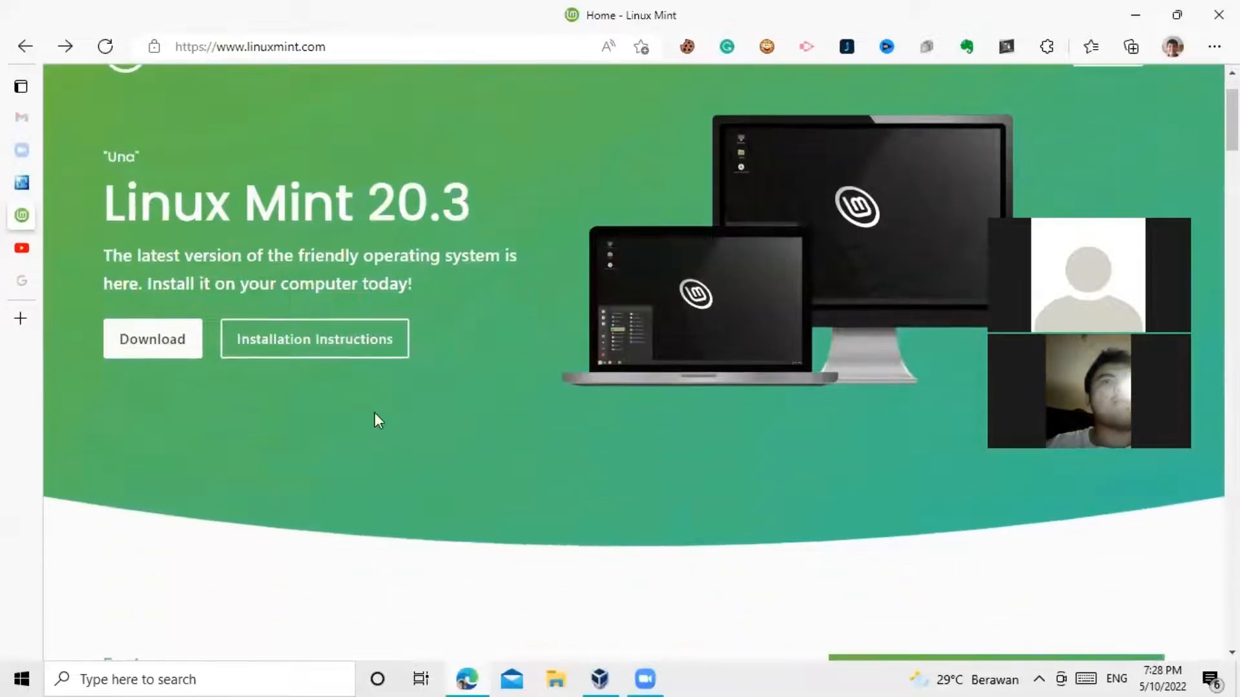
click(165, 347)
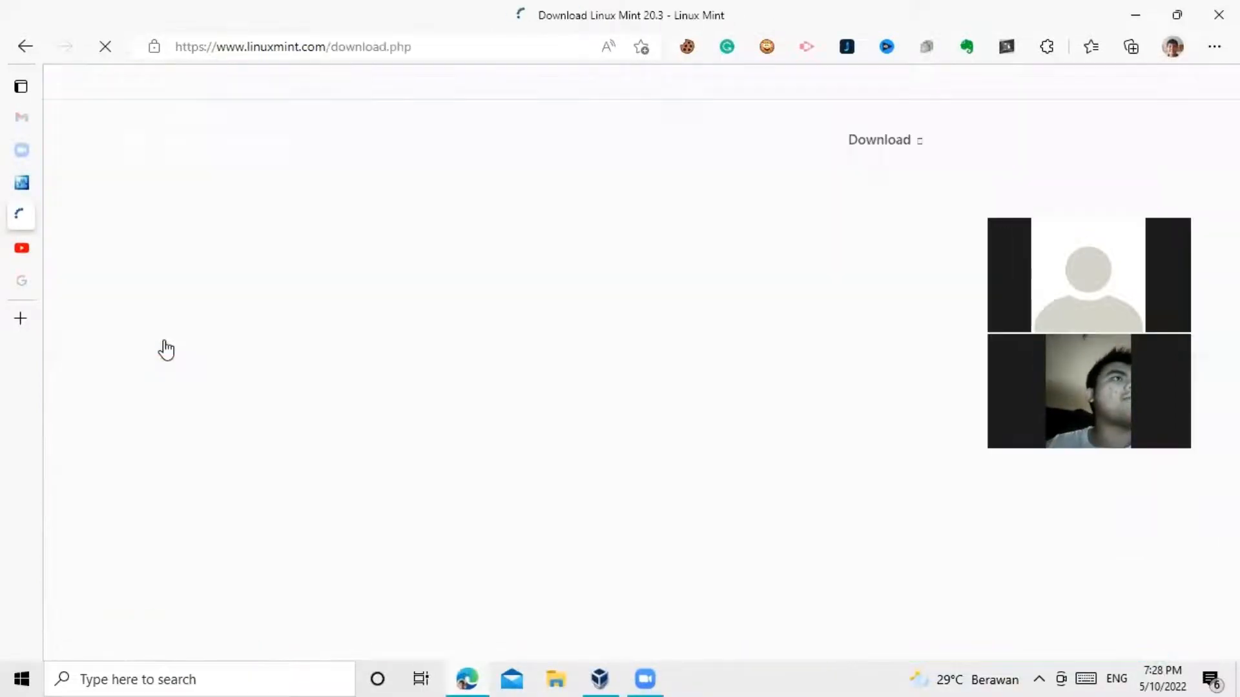
Step: Compare the Linux Mint 20.3 editions and choose Download under Cinnamon Edition
scroll(394, 423, down, 6)
scroll(484, 428, up, 3)
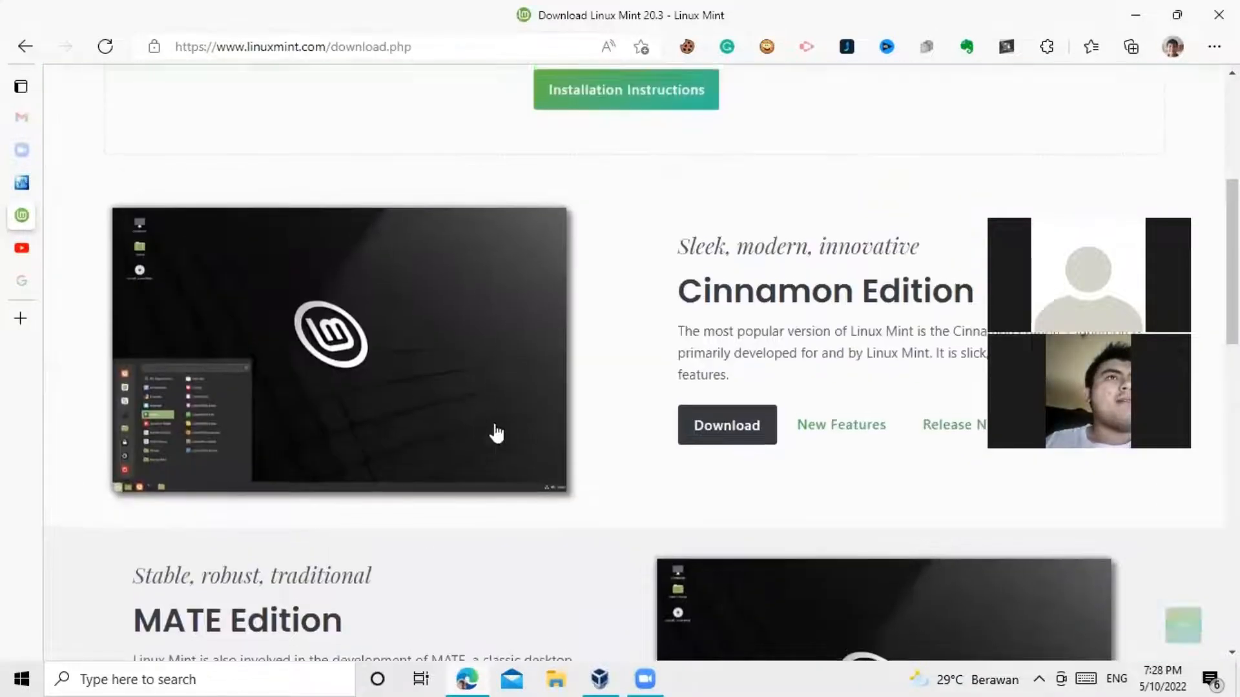
scroll(620, 415, up, 1)
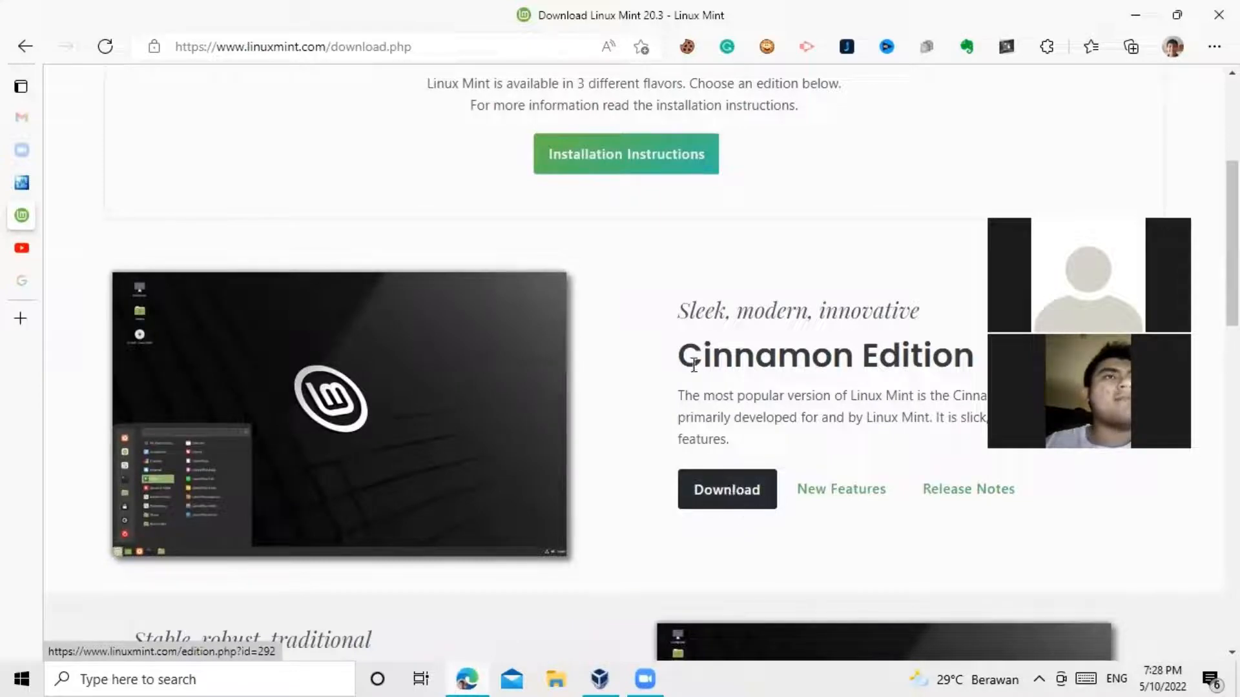
scroll(800, 362, down, 10)
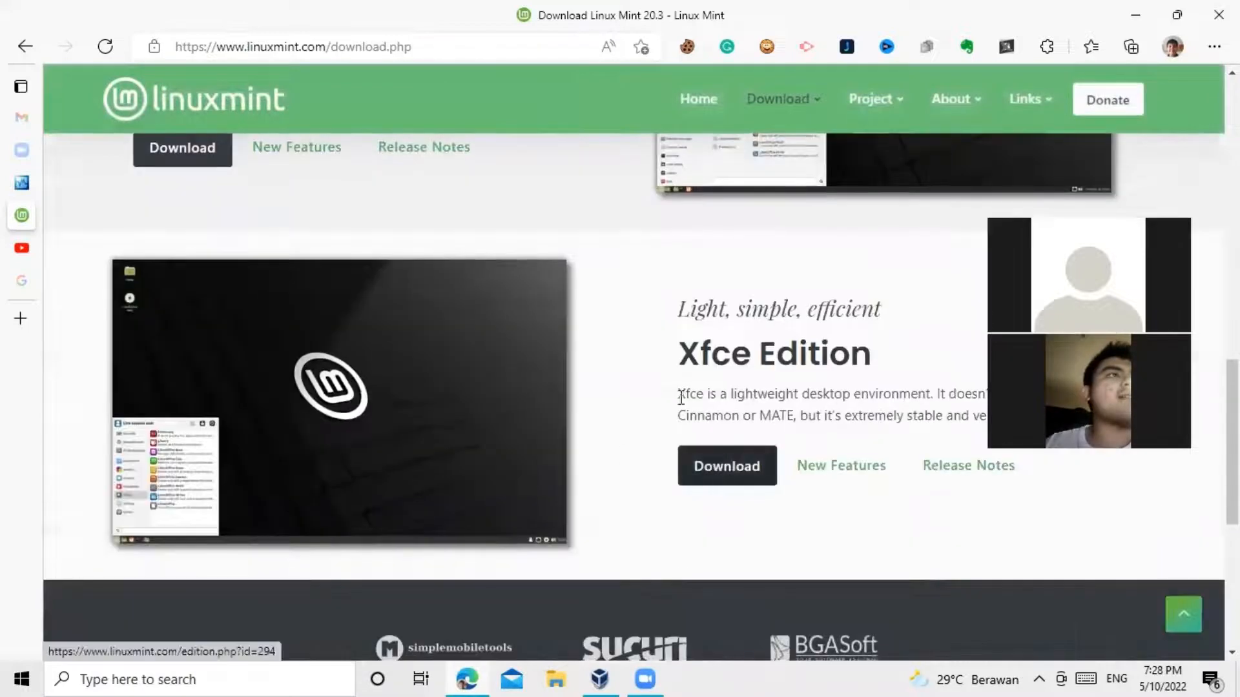
scroll(747, 398, up, 5)
scroll(747, 399, up, 3)
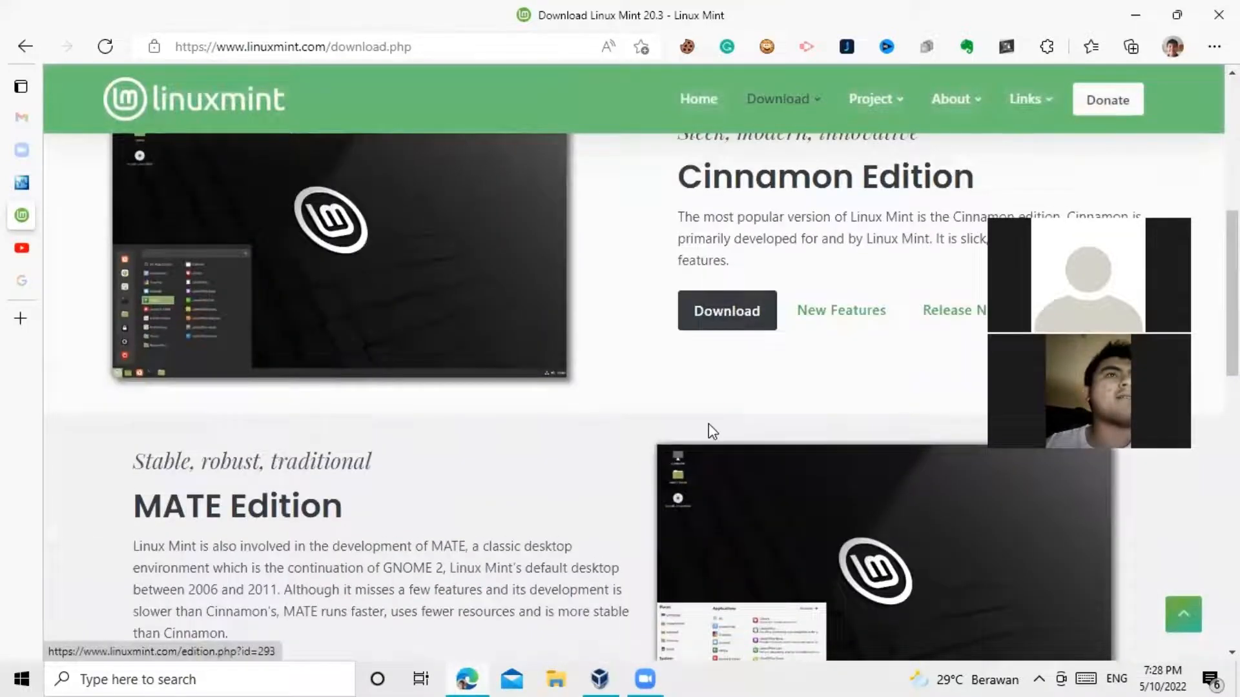
scroll(708, 429, up, 3)
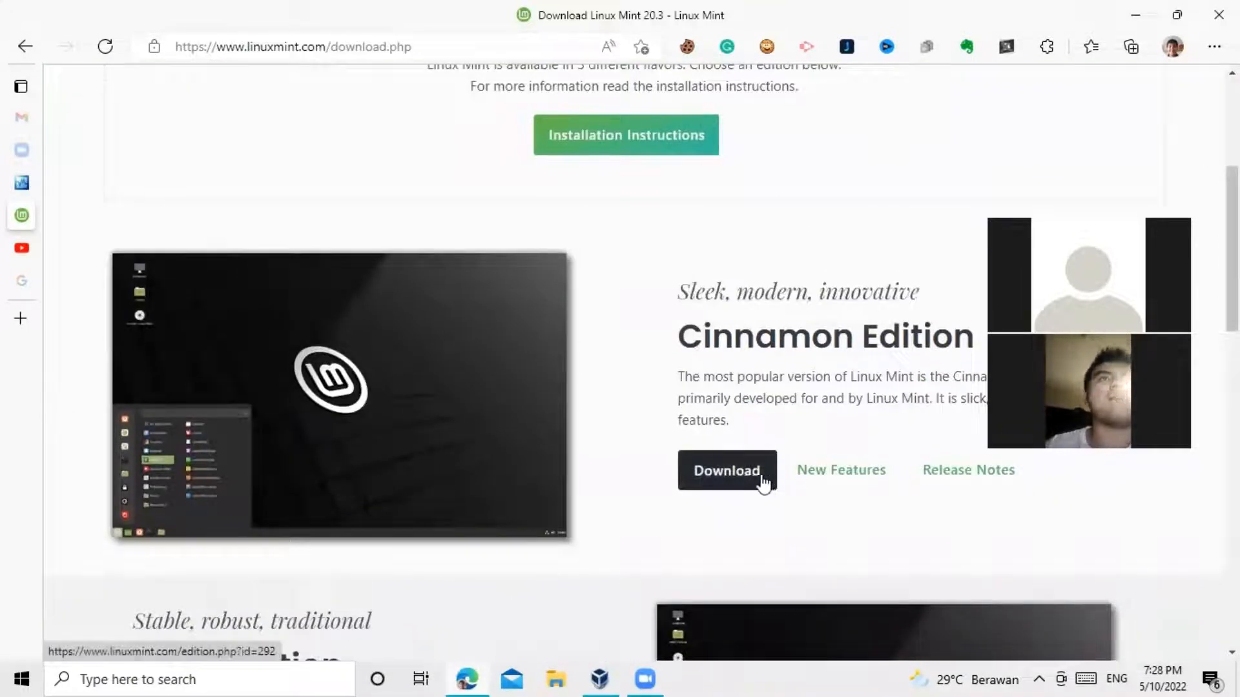
click(761, 481)
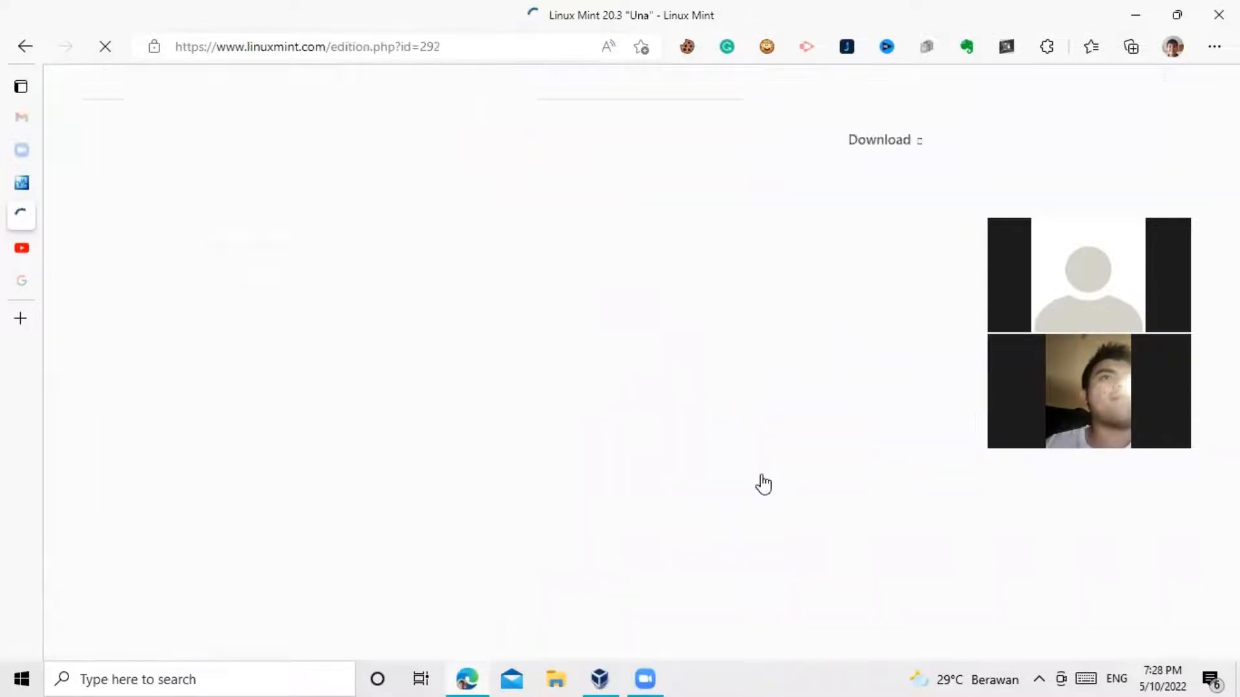
Step: Browse the mirror list and start the ISO download from the 0x.sg mirror
scroll(453, 470, down, 10)
scroll(457, 471, up, 8)
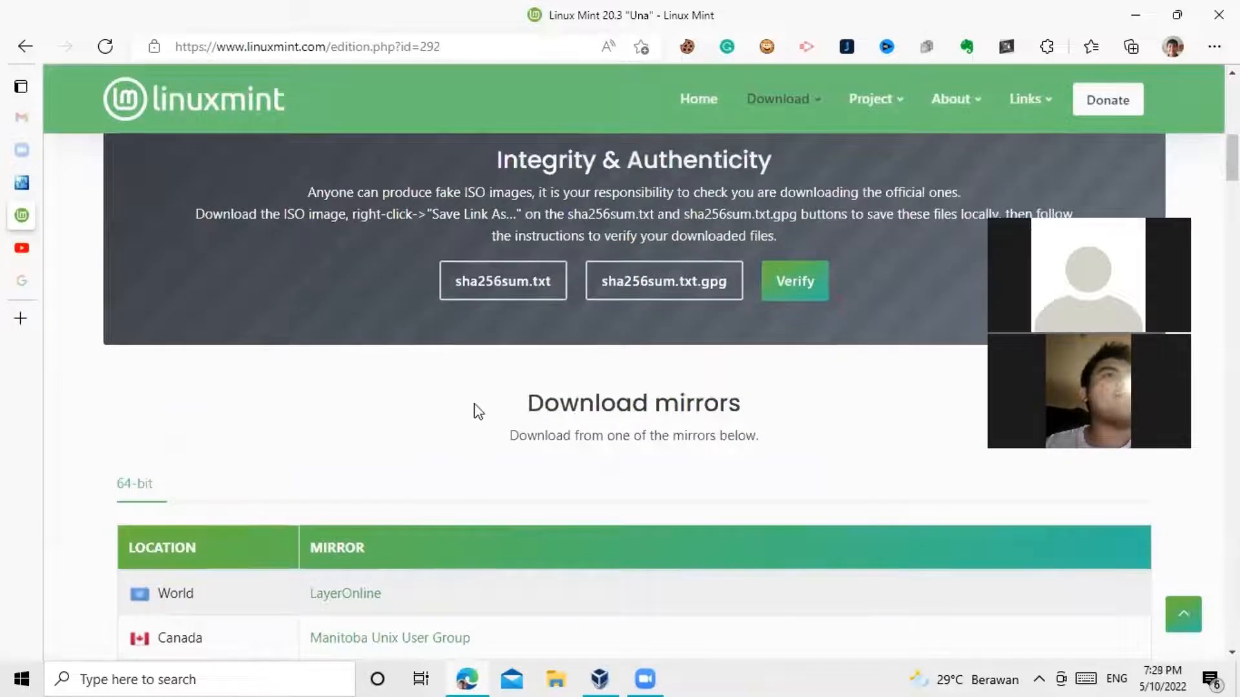
scroll(728, 453, down, 1)
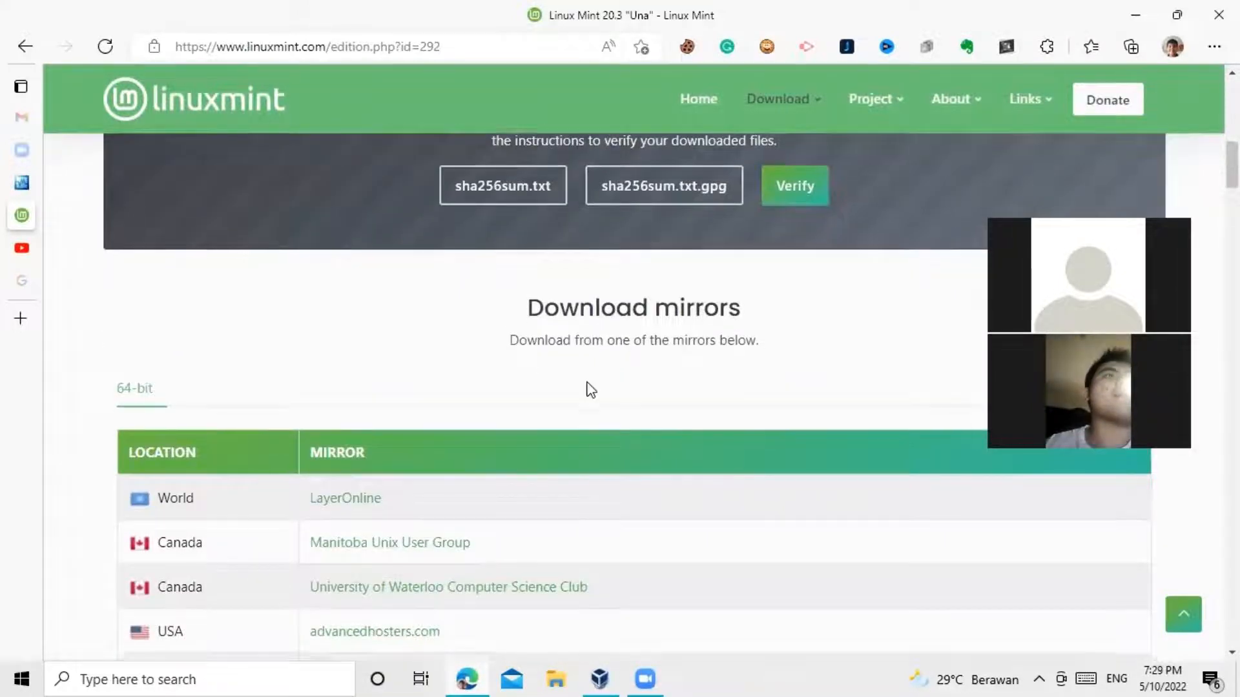
scroll(587, 387, down, 1)
scroll(636, 386, down, 8)
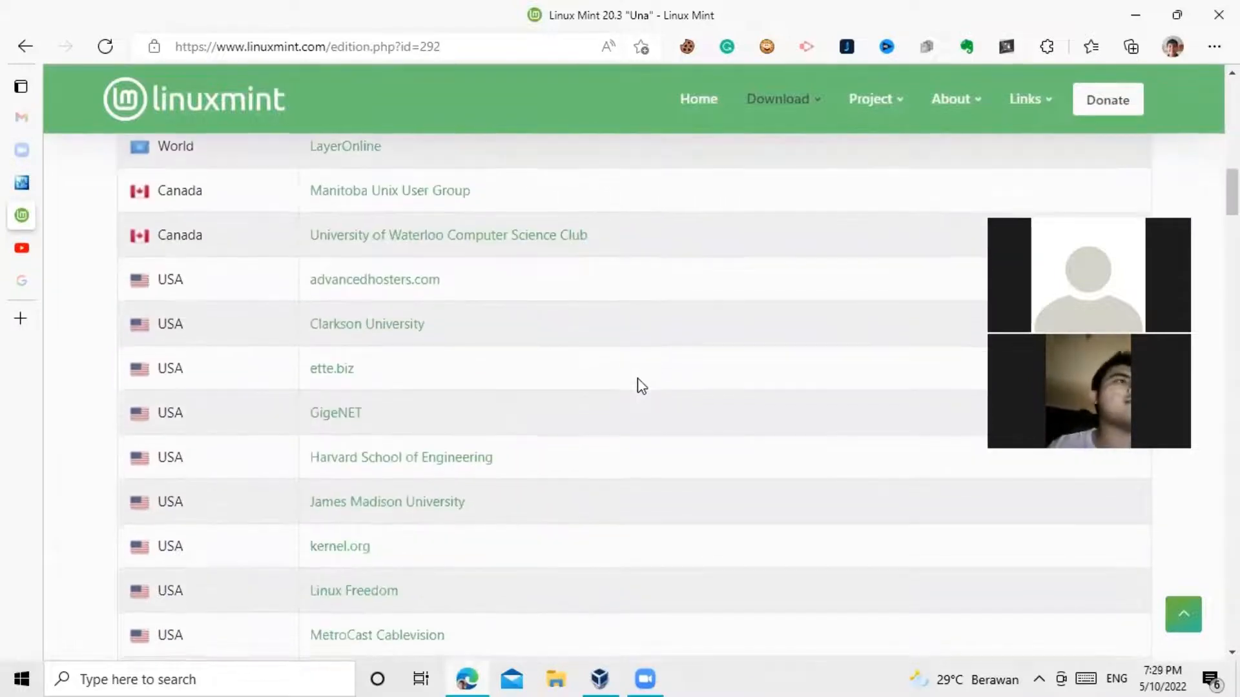
scroll(637, 380, down, 6)
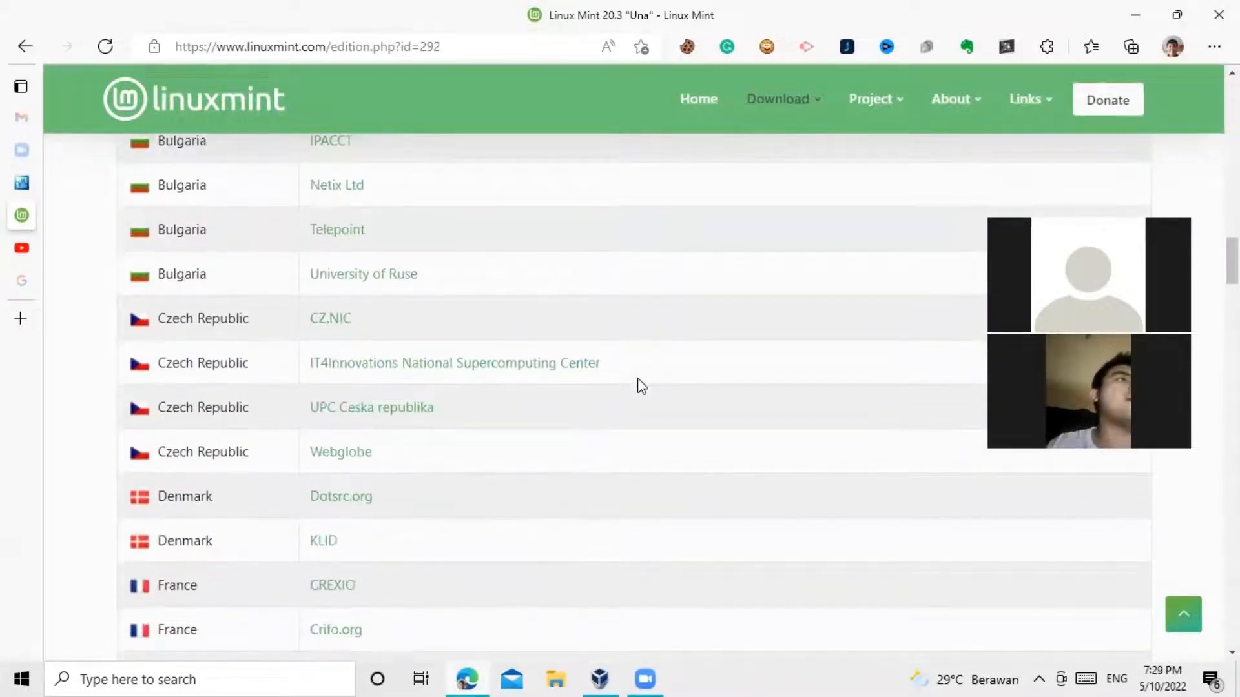
scroll(565, 392, down, 4)
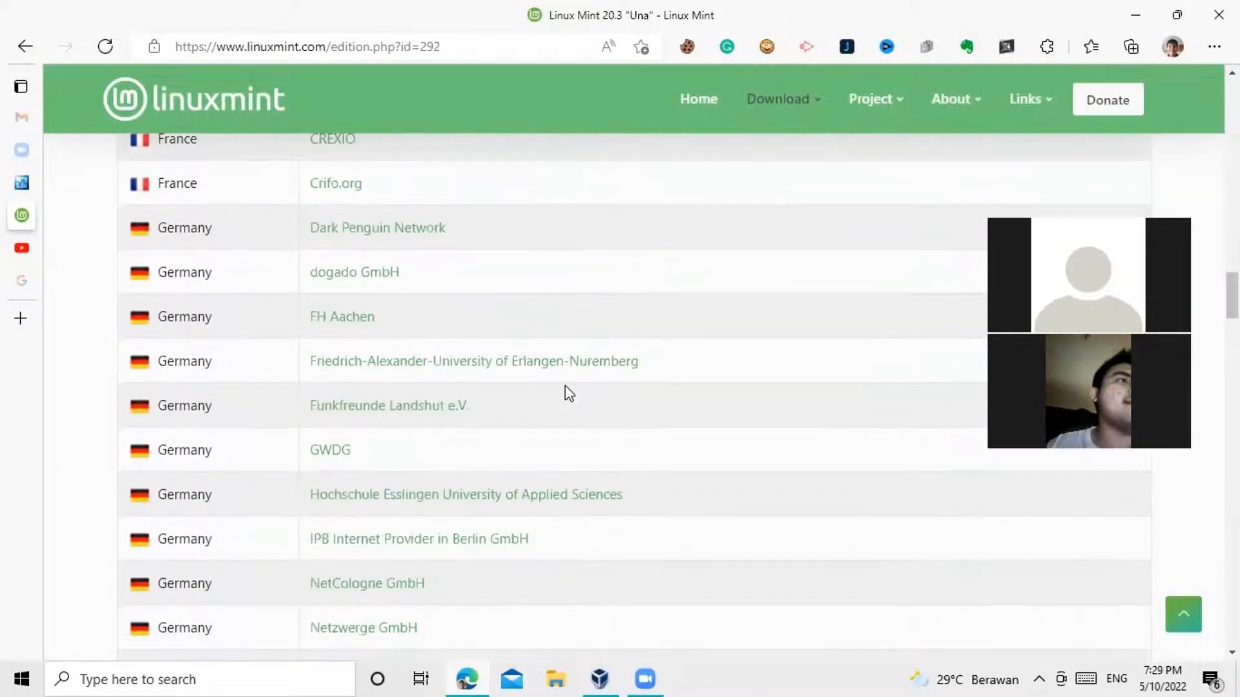
scroll(565, 393, up, 5)
scroll(561, 391, down, 6)
scroll(565, 395, down, 15)
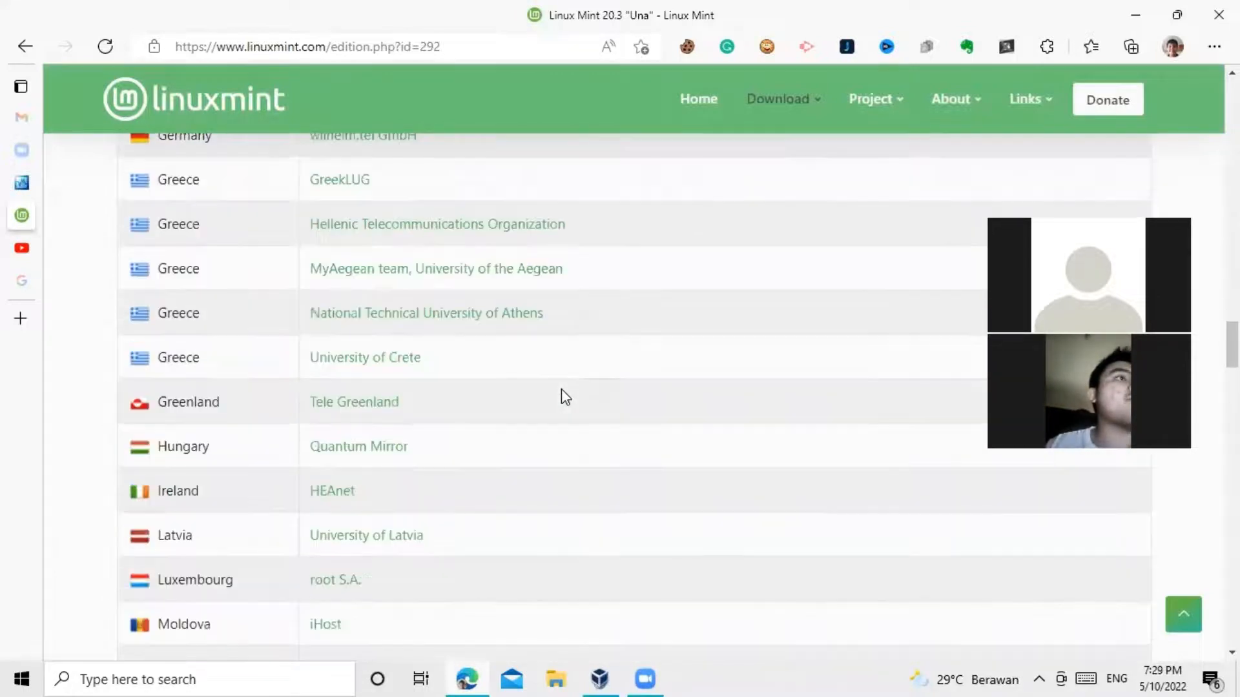
scroll(565, 396, down, 20)
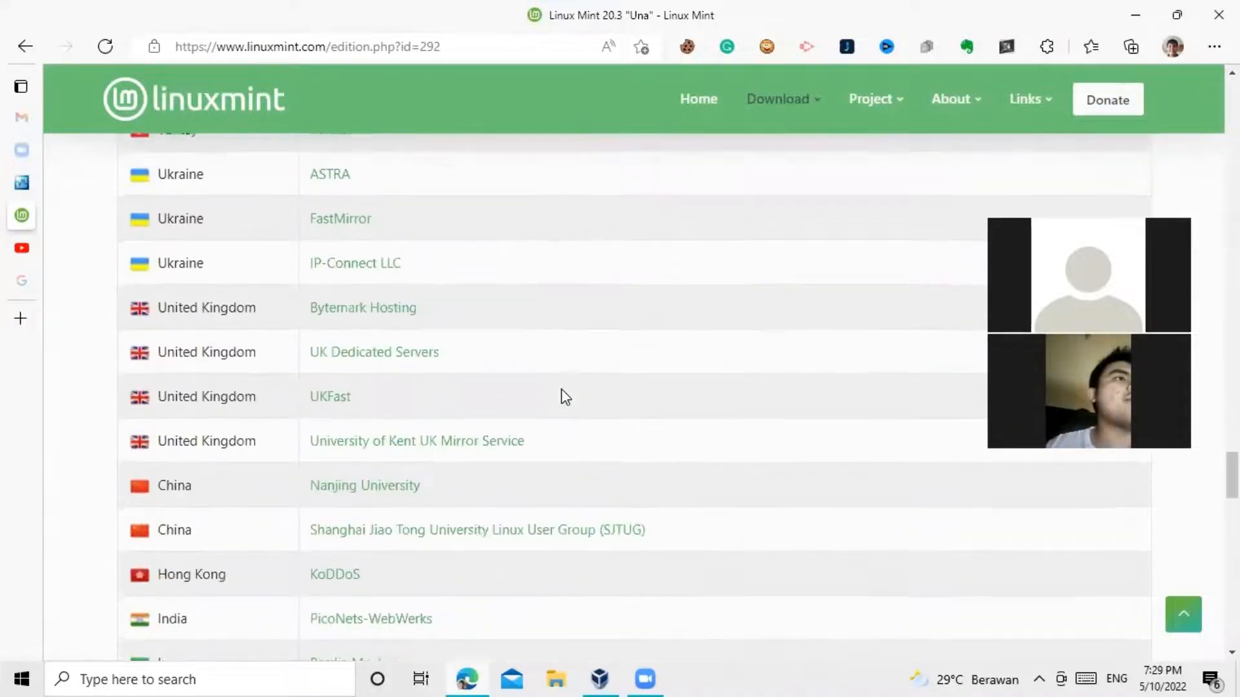
scroll(566, 395, down, 19)
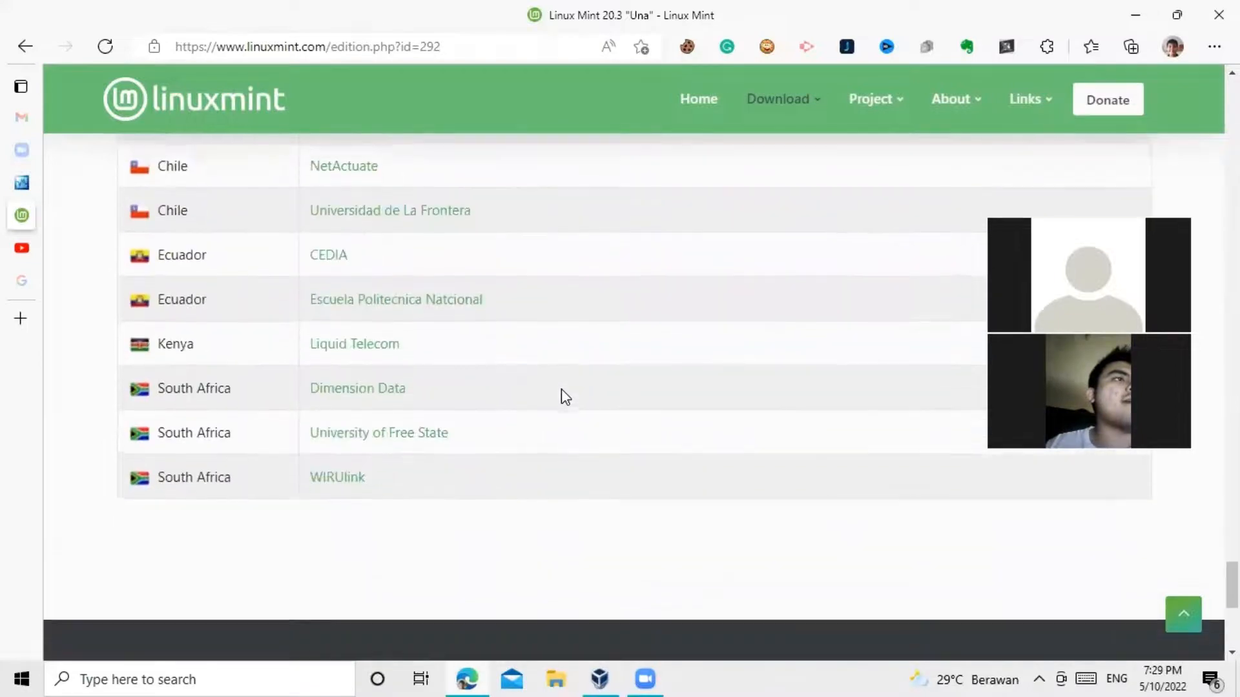
scroll(566, 395, up, 20)
scroll(562, 395, up, 10)
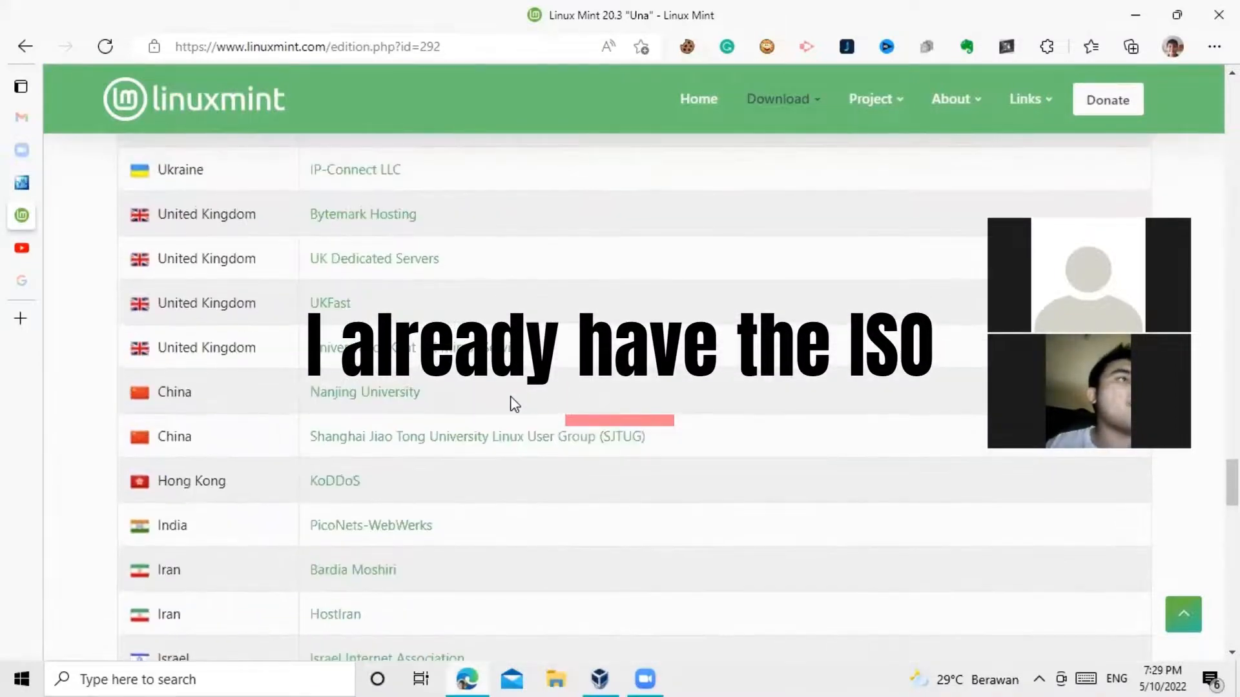
scroll(465, 447, down, 10)
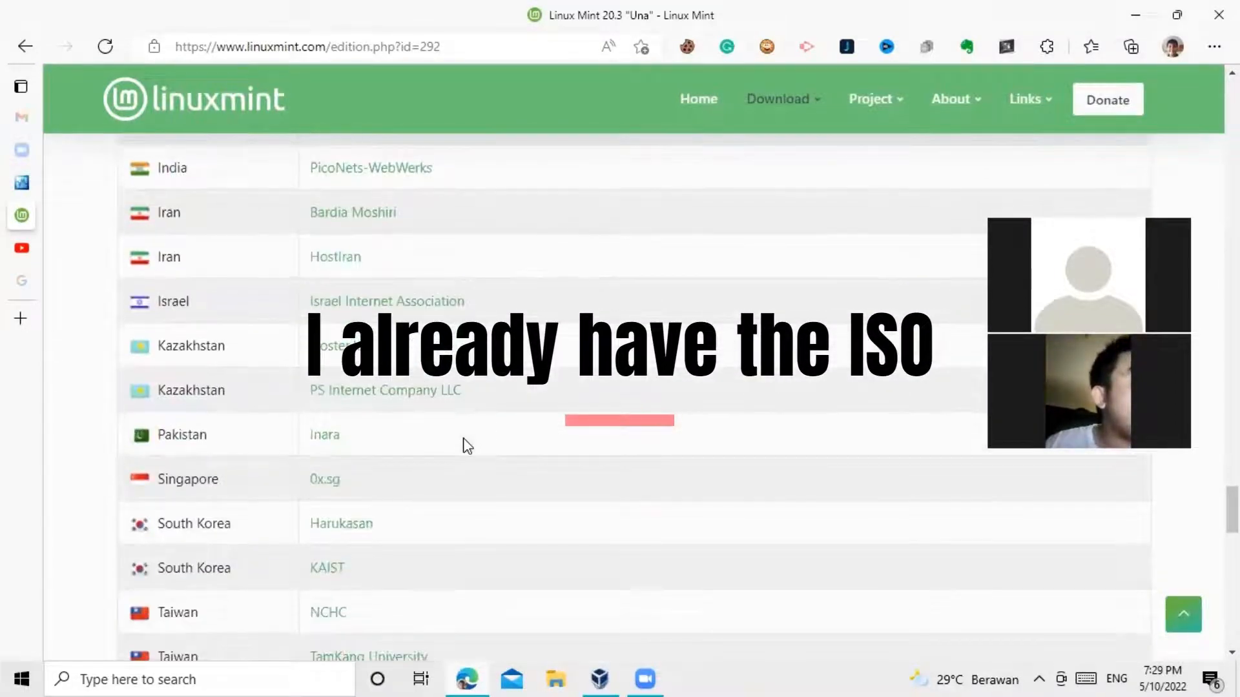
click(326, 486)
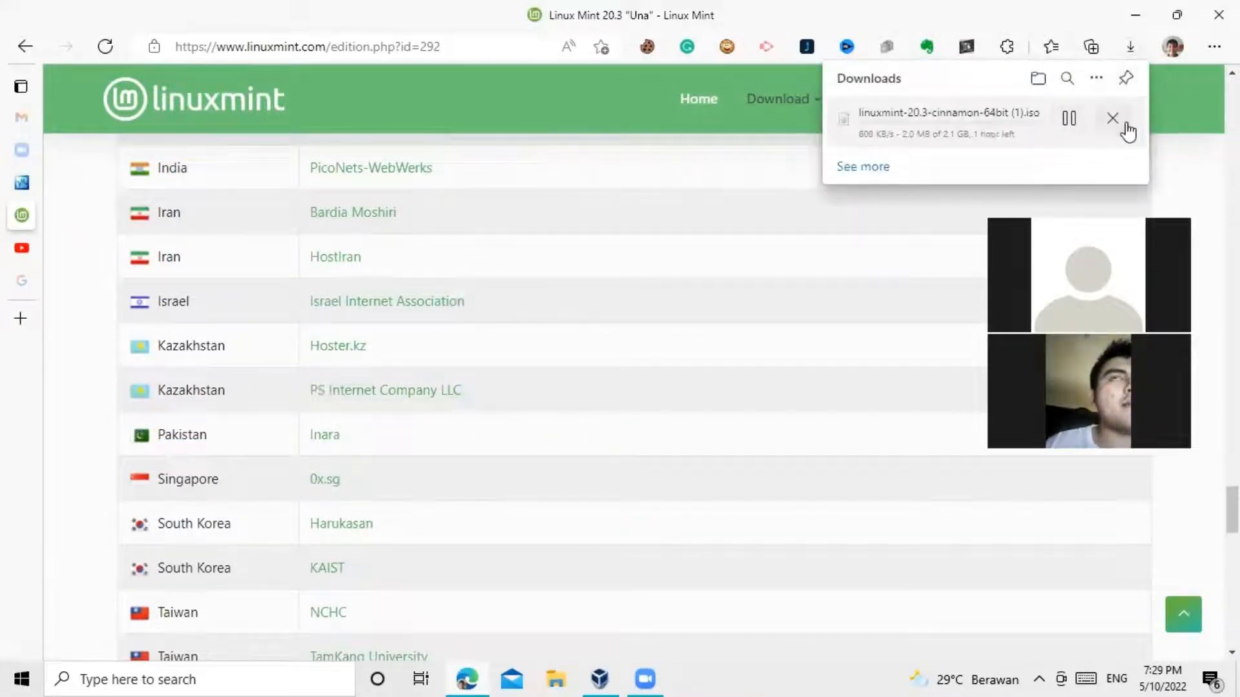
Step: Cancel the linuxmint-20.3-cinnamon-64bit ISO download and close Edge's Downloads flyout
click(1112, 119)
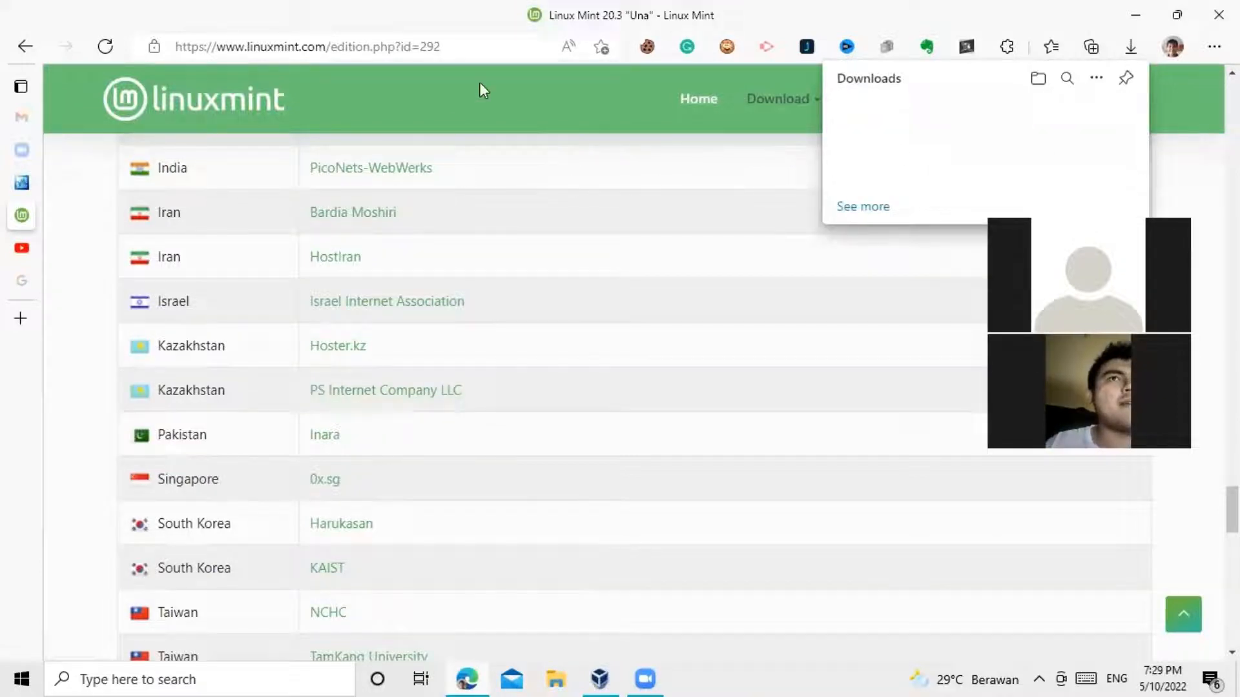
click(498, 107)
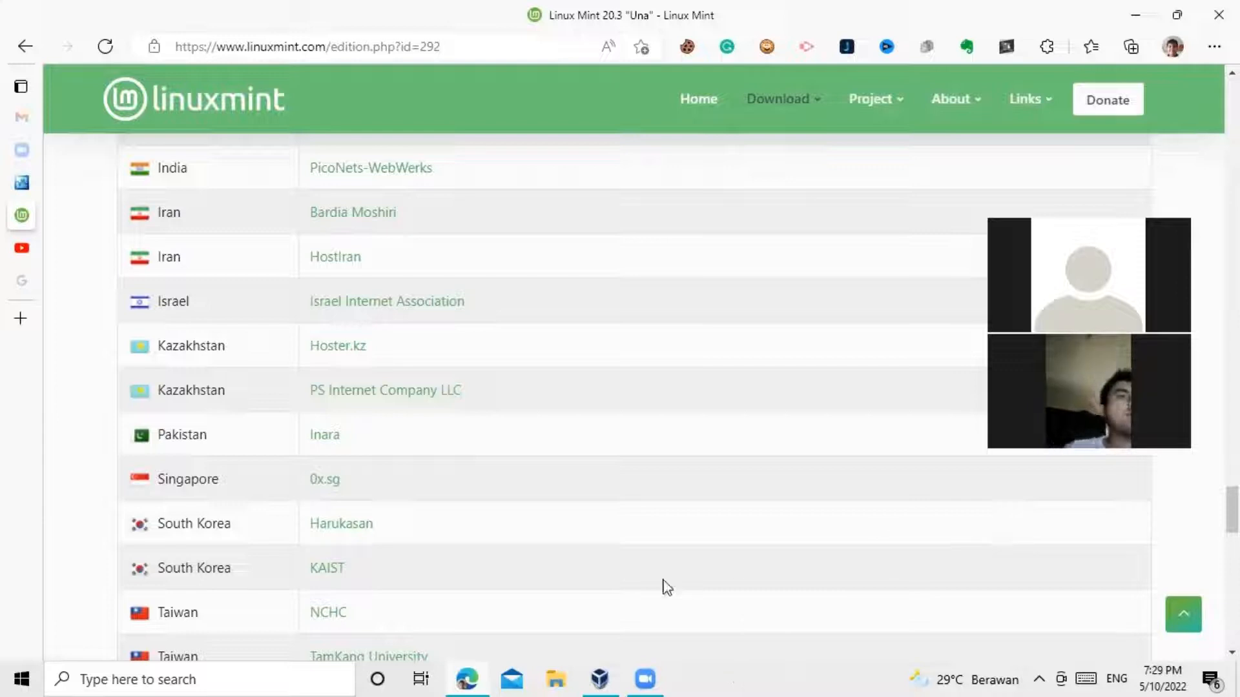
mouse_move(586, 676)
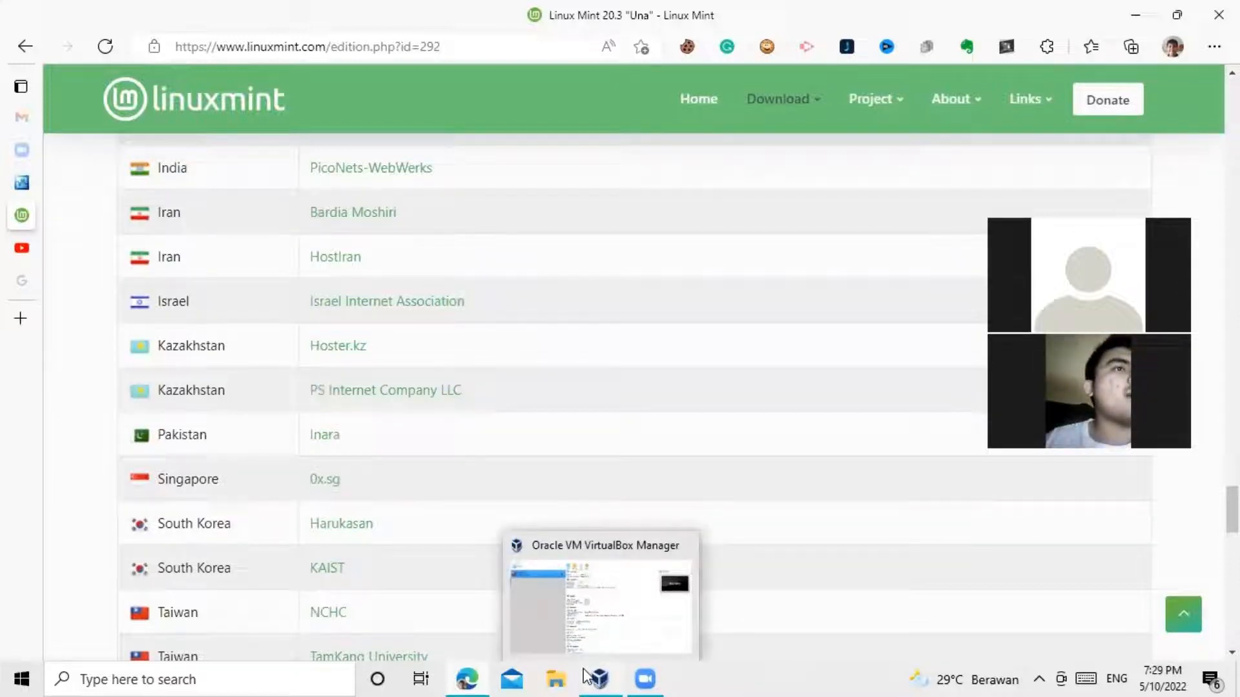
Step: In VirtualBox Manager, create a new VM named linuxmint2 with version Ubuntu (64-bit)
click(584, 675)
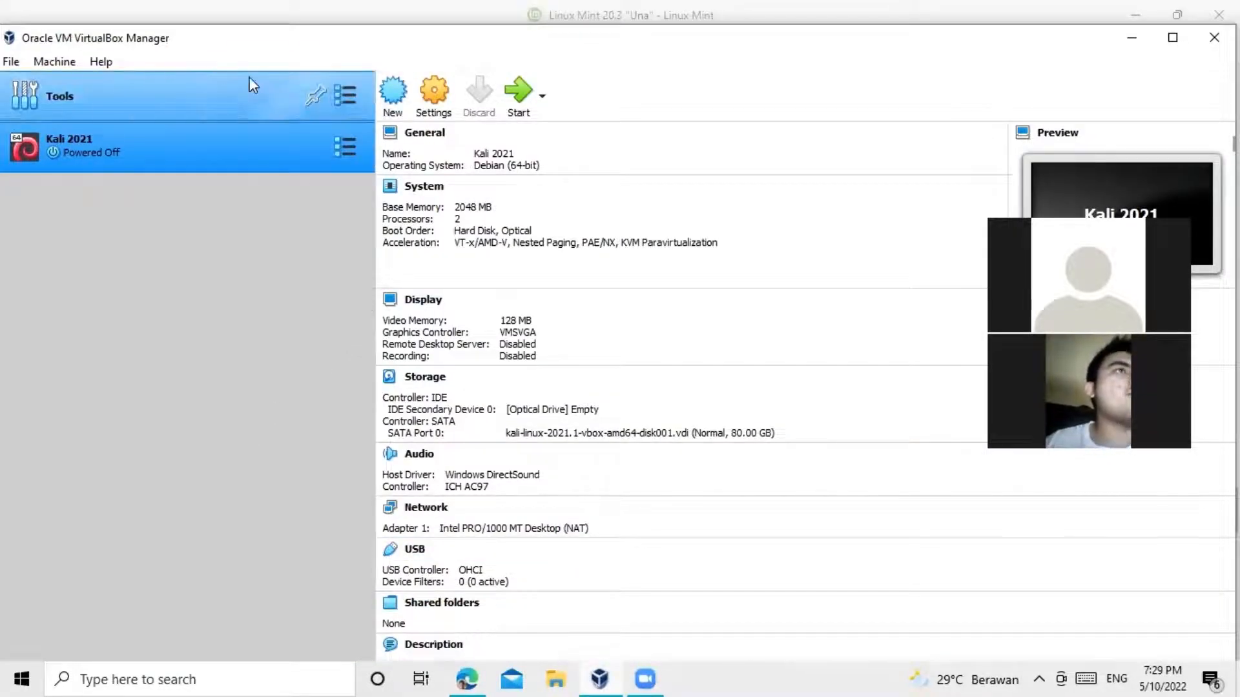
click(391, 97)
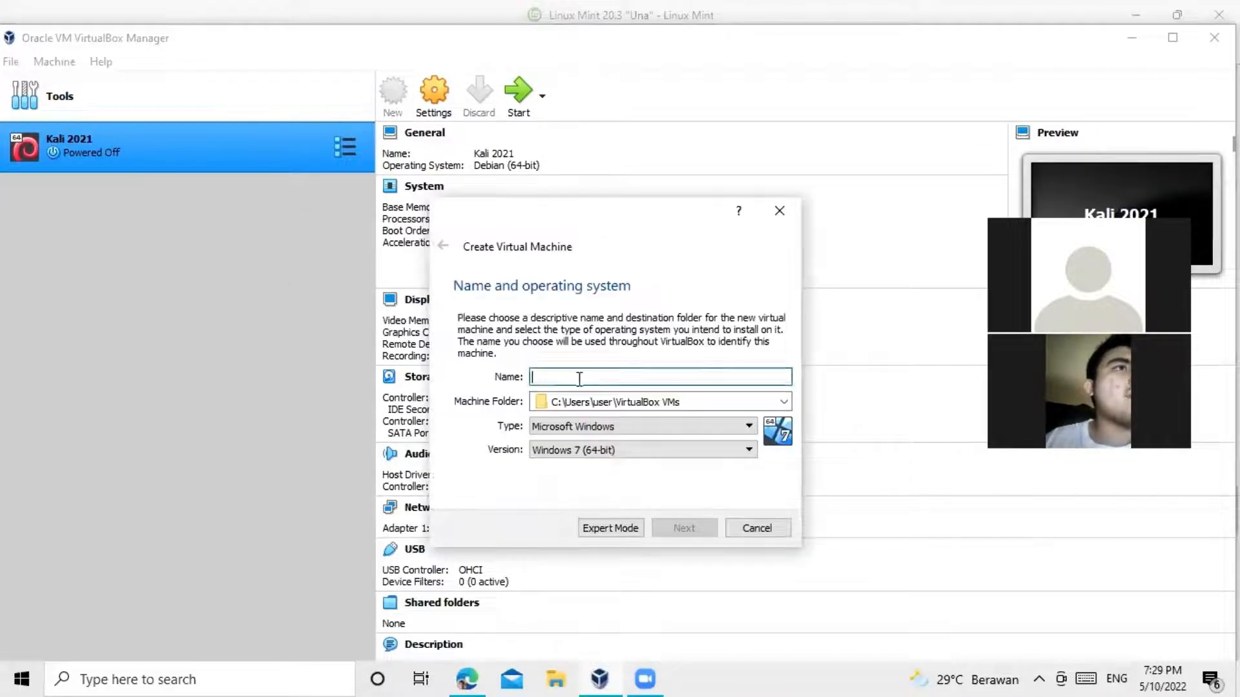
text(linu)
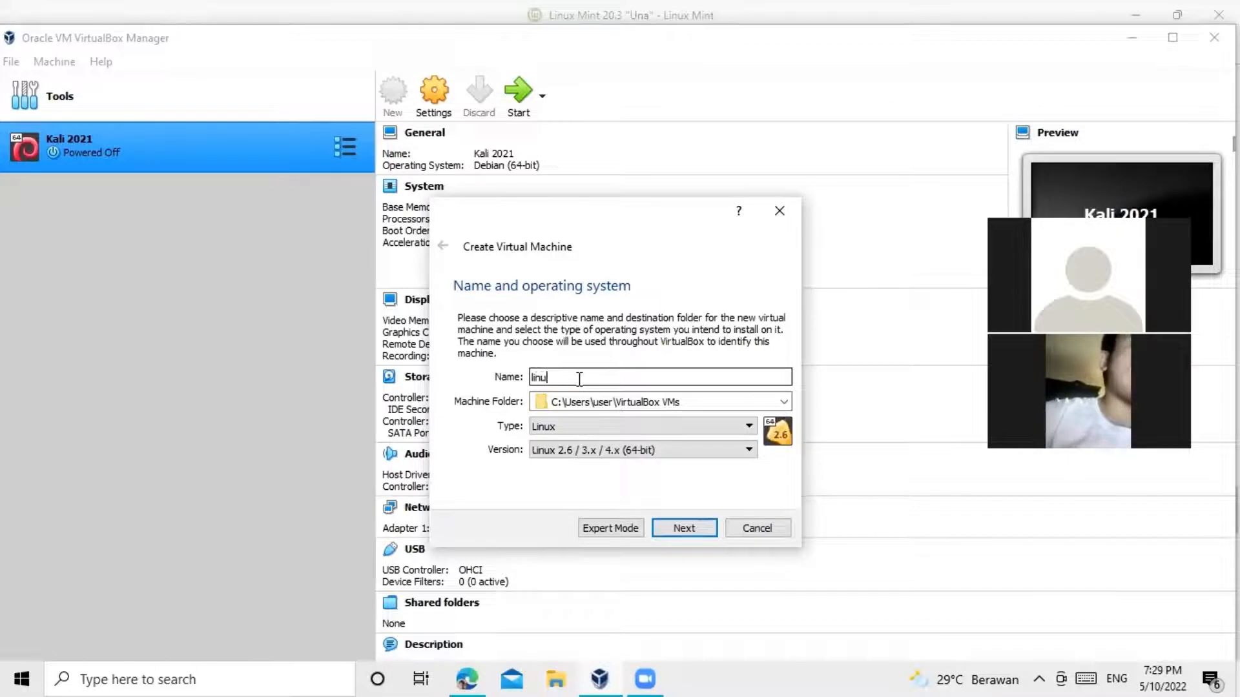
text(x)
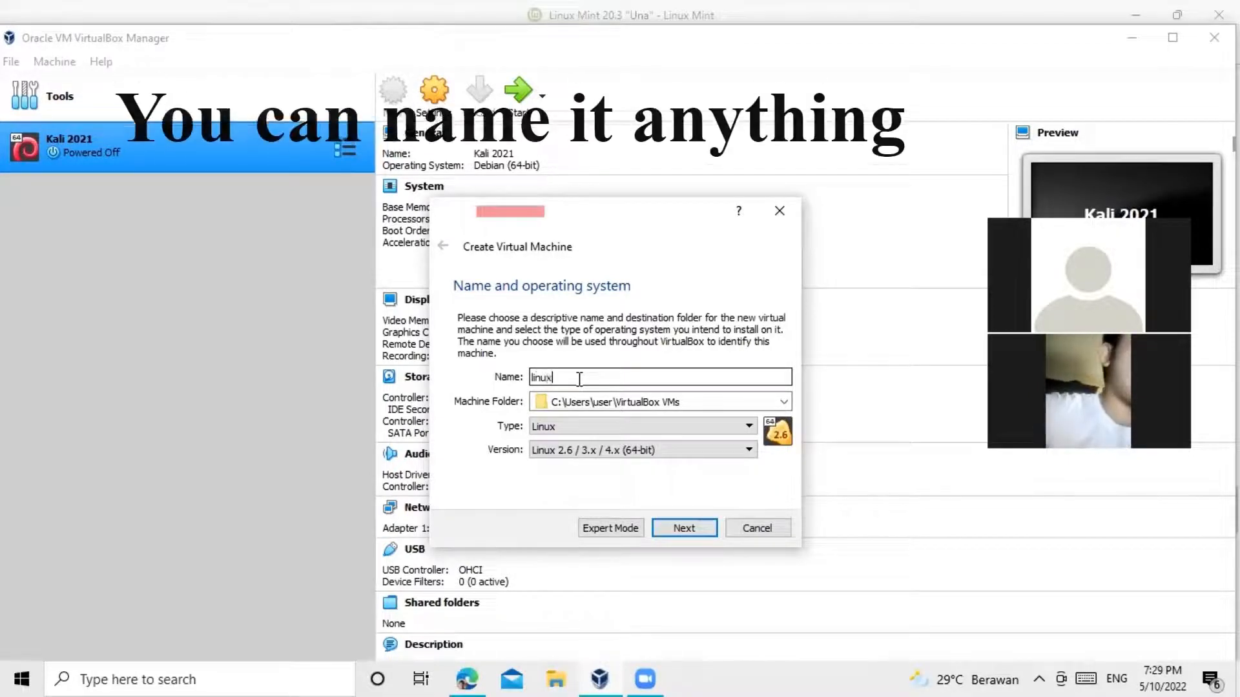
text(mint2)
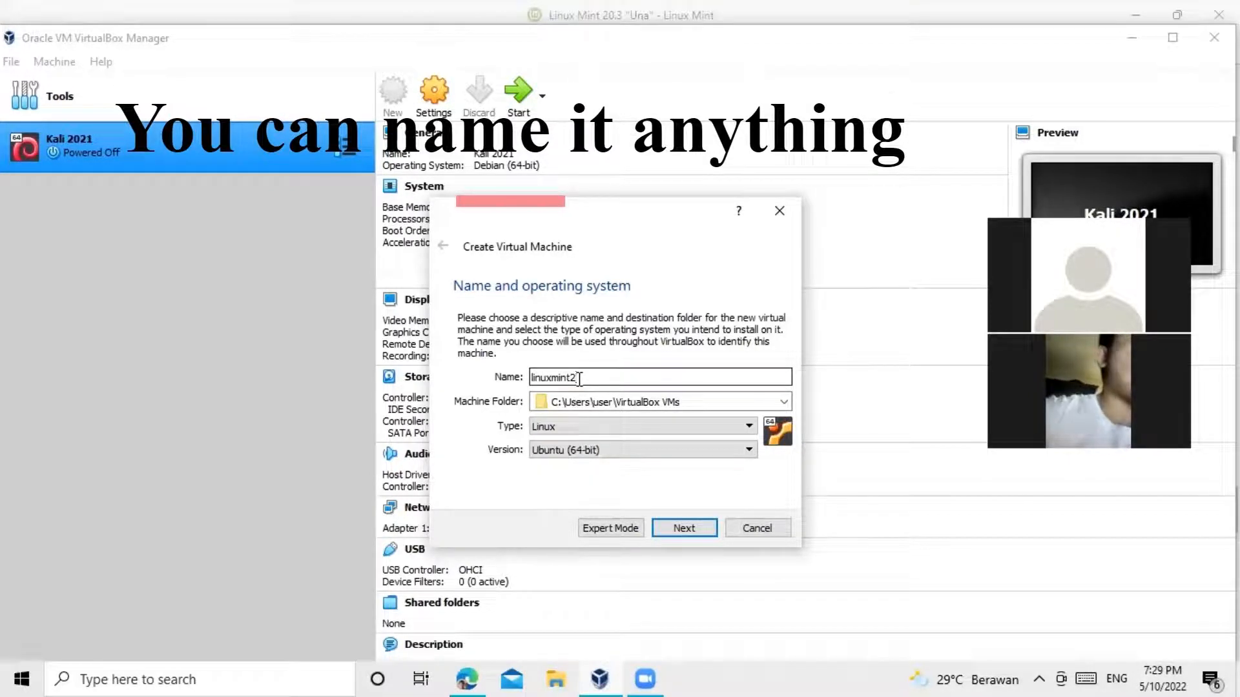
click(631, 452)
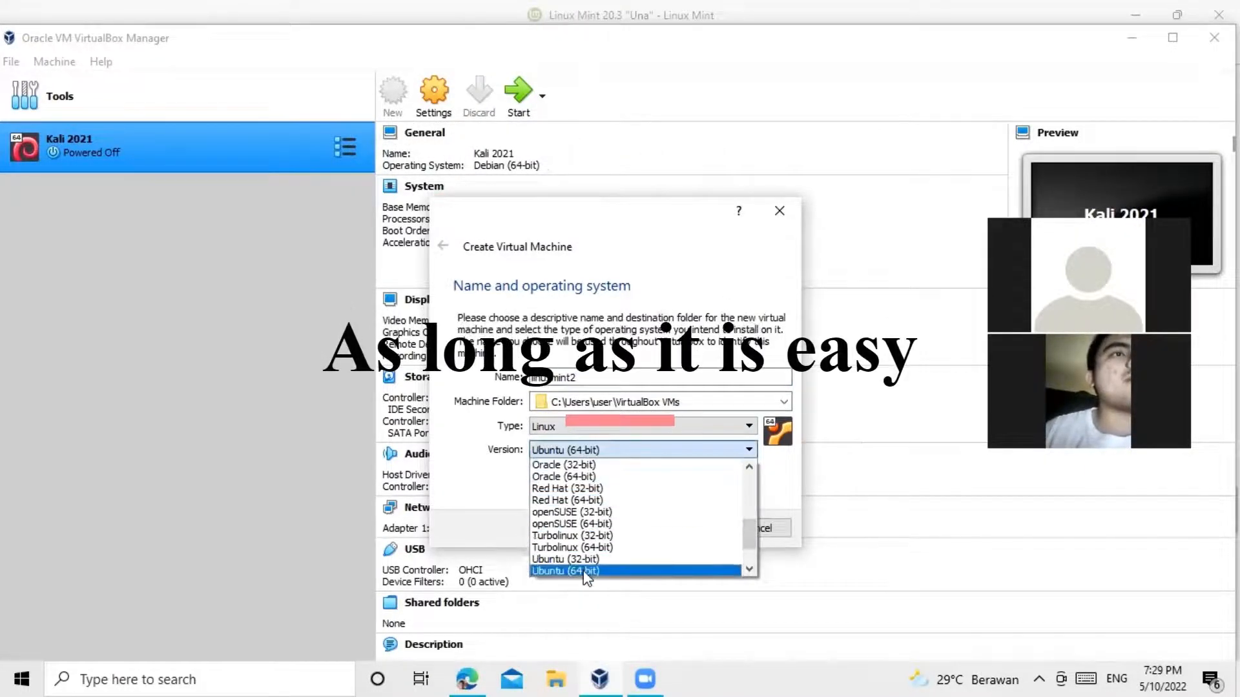
click(585, 572)
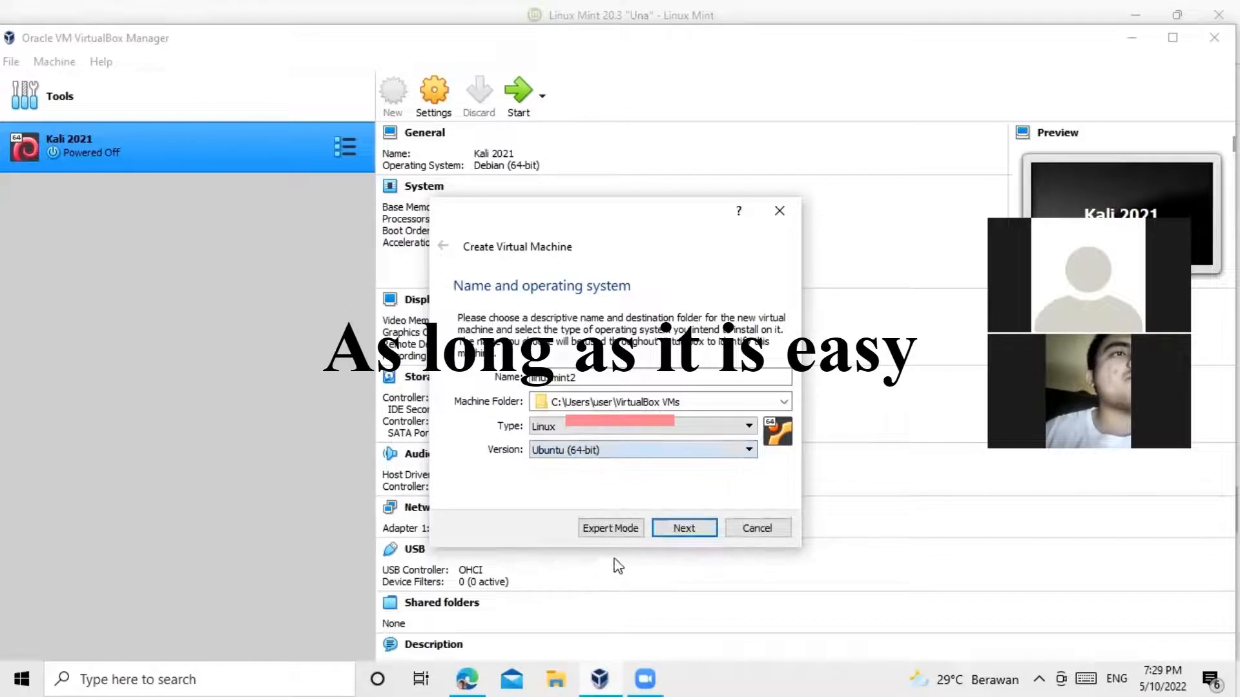
click(679, 539)
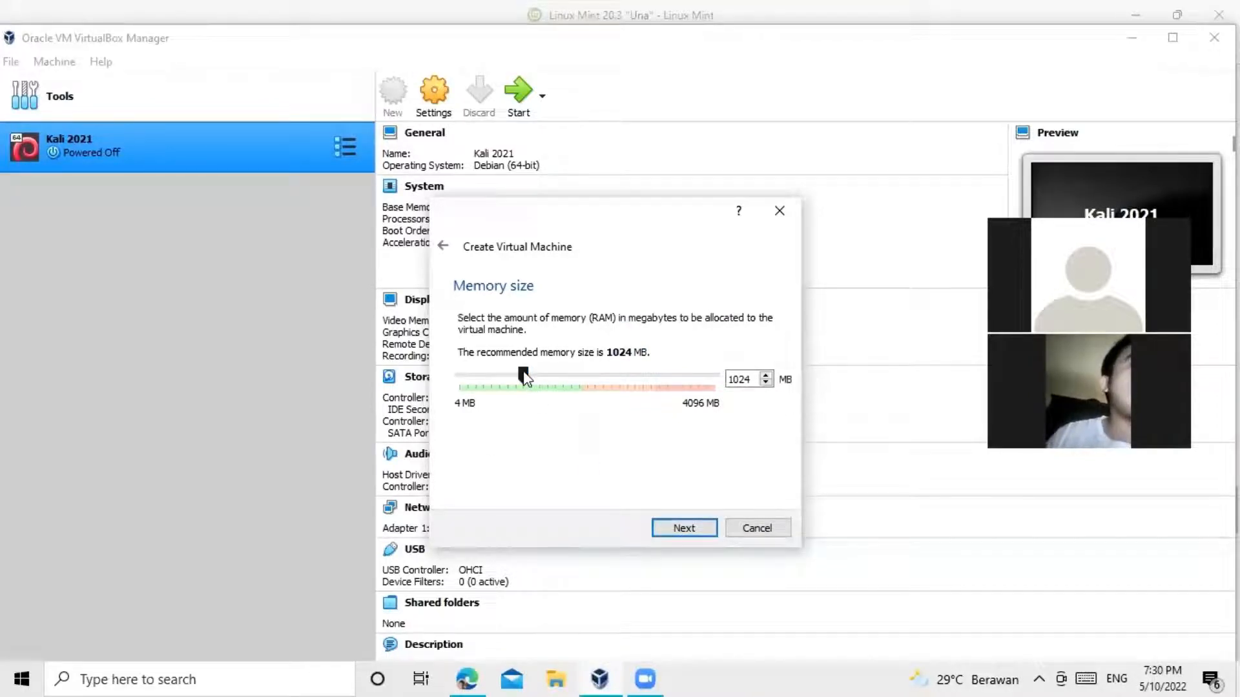
Step: Set memory to 1912 MB and choose a new dynamically allocated VDI hard disk
drag(523, 378, 579, 383)
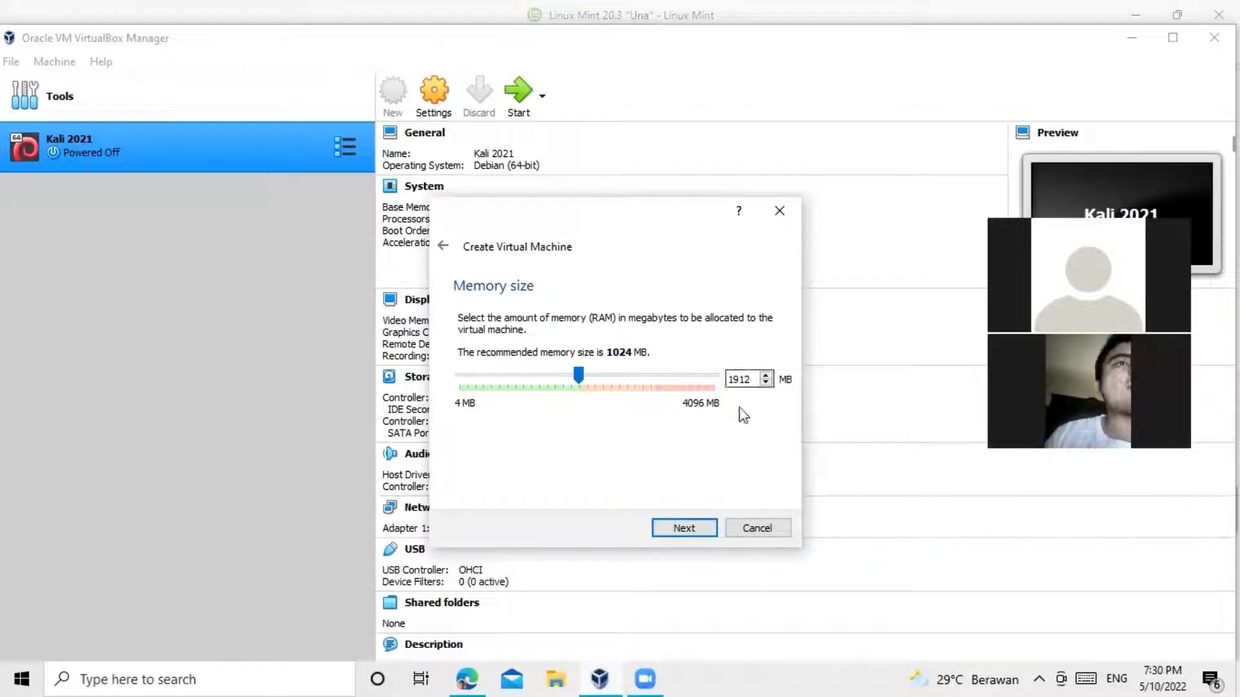
click(676, 529)
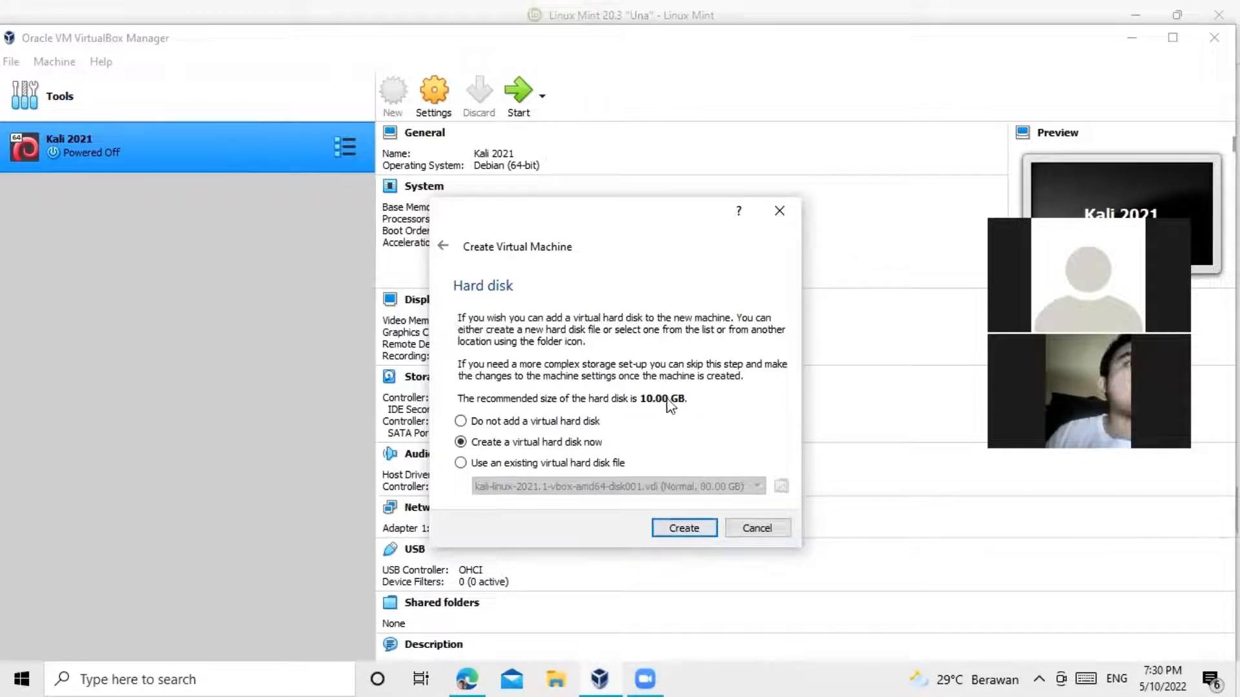
click(691, 534)
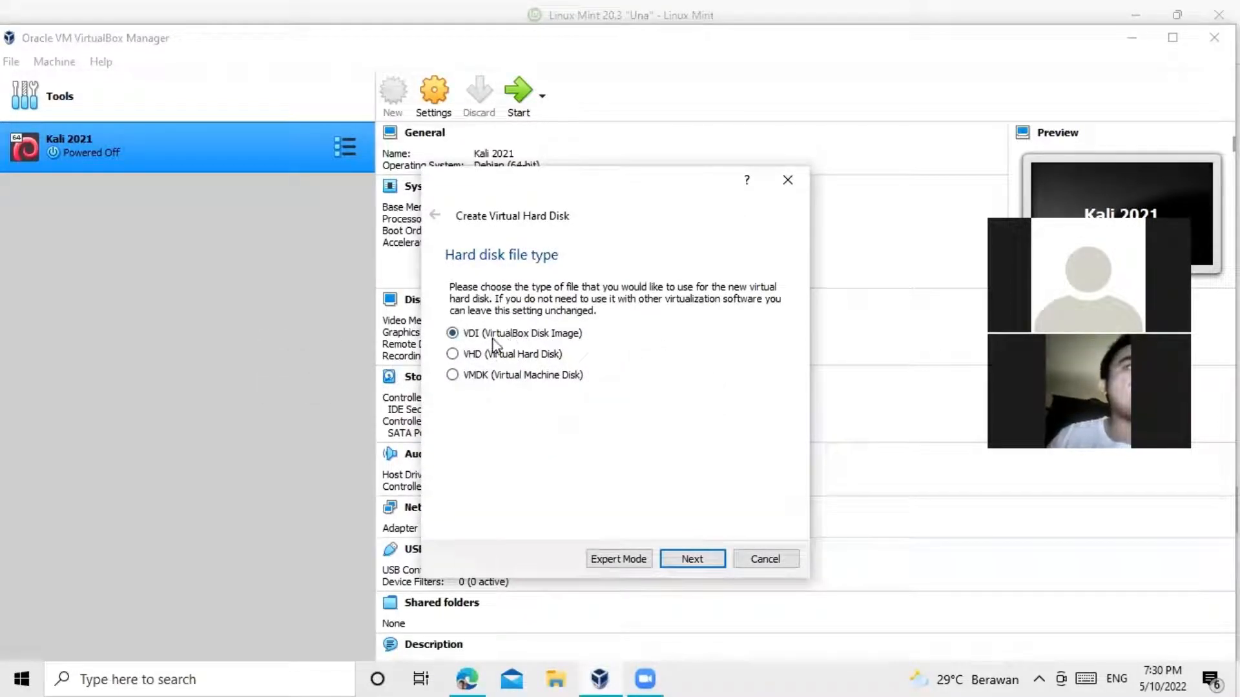
click(695, 560)
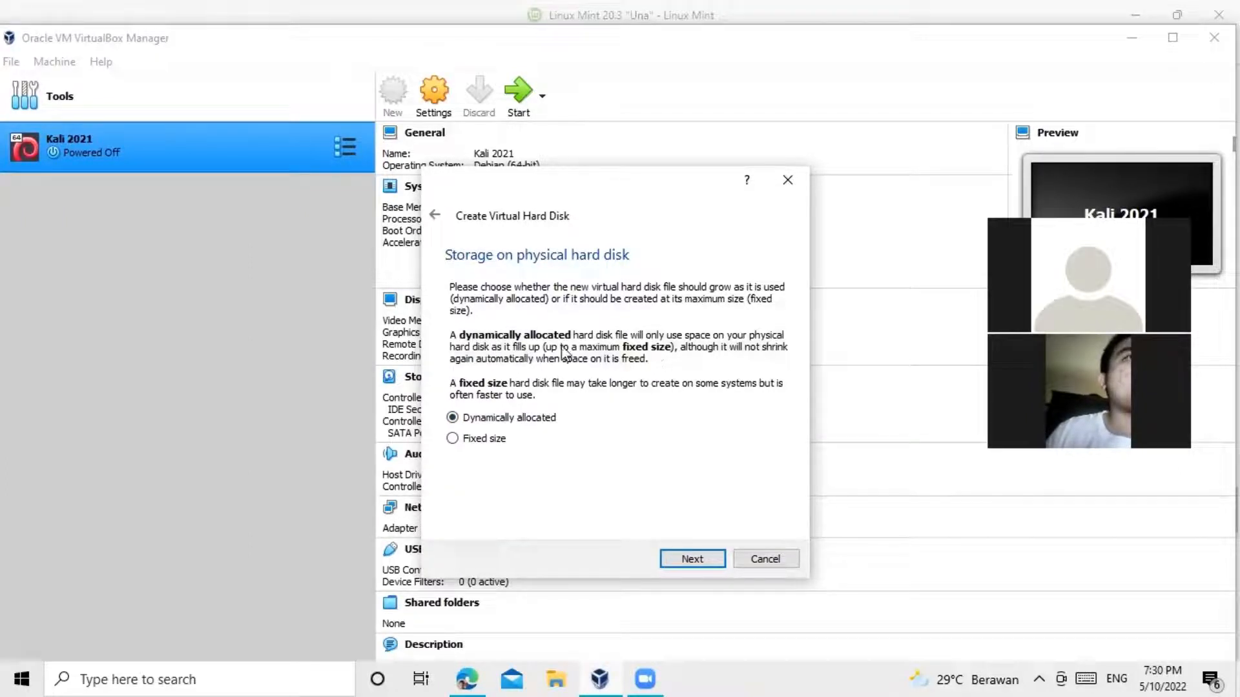
click(688, 560)
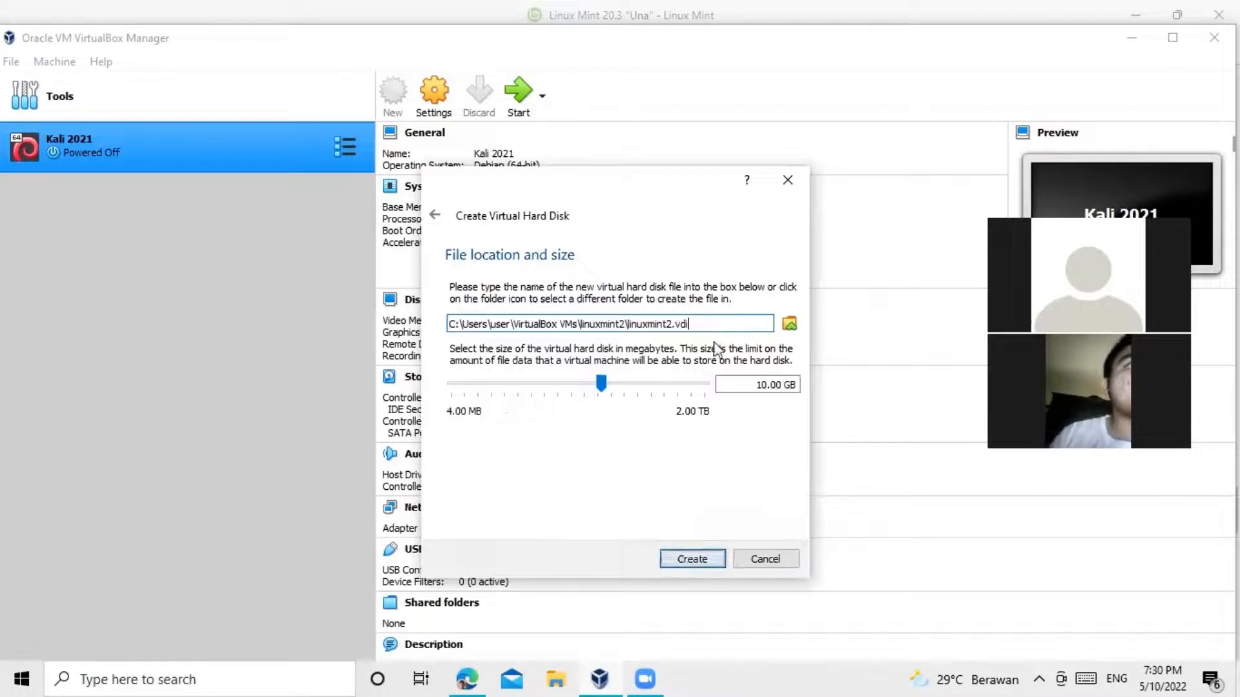
Step: Change the linuxmint2.vdi disk size from 10 GB to 50 GB
triple_click(713, 321)
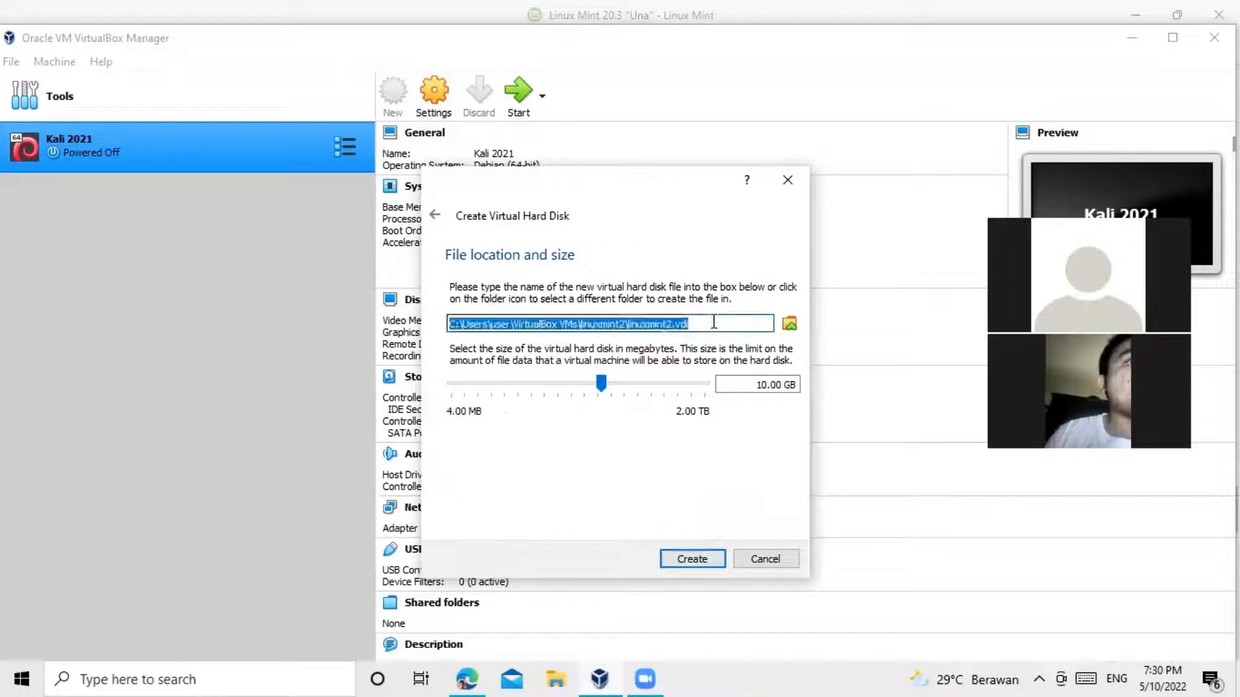
click(768, 386)
key(BackSpace)
key(BackSpace)
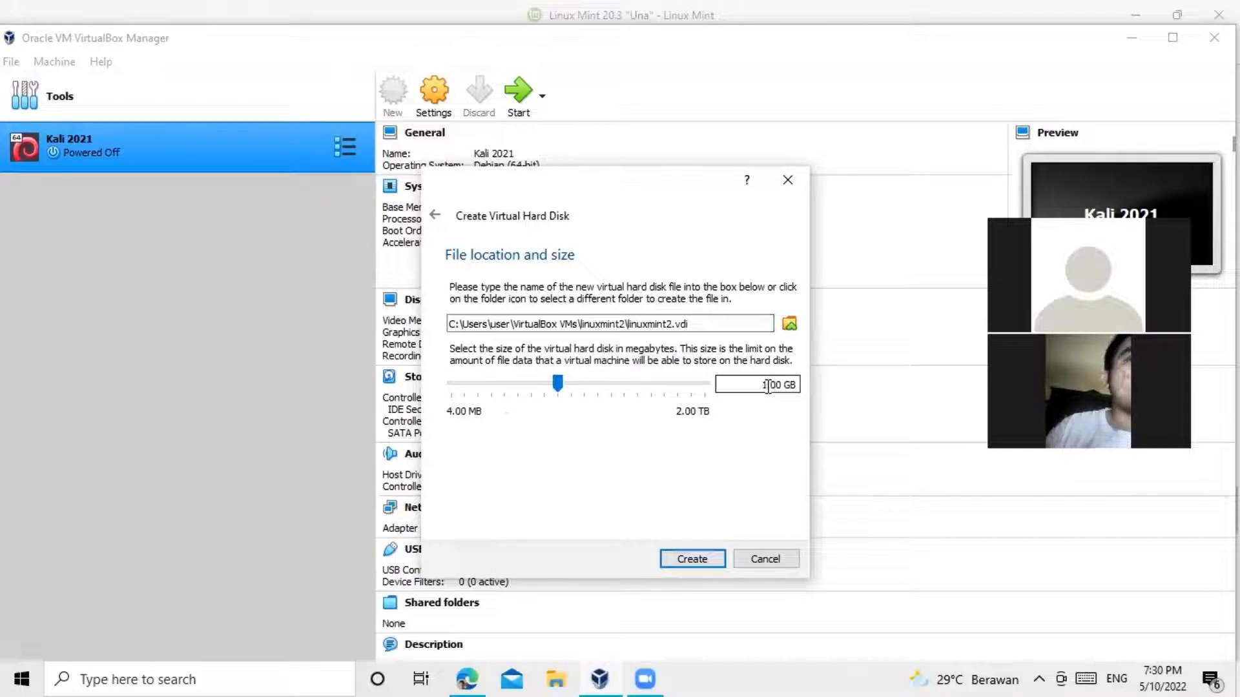
text(50)
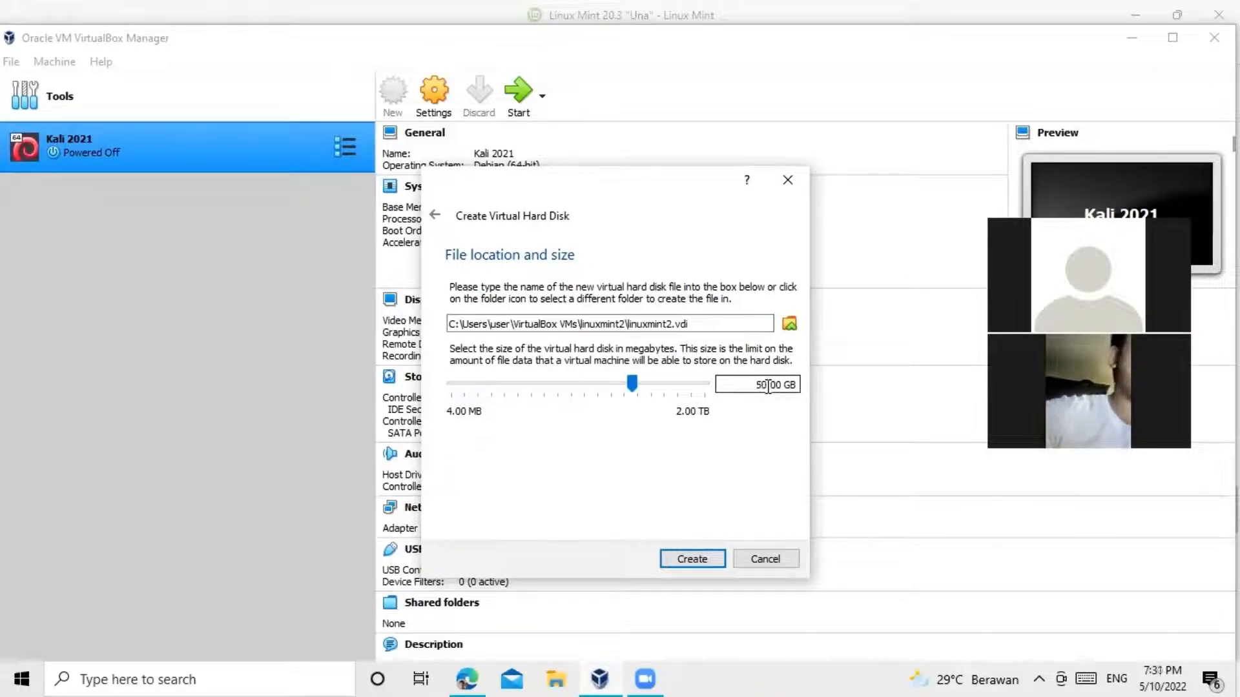
Step: Create the linuxmint2 VM and attach linuxmint-20.3-cinnamon-64bit.iso to its optical drive in Storage settings
click(692, 559)
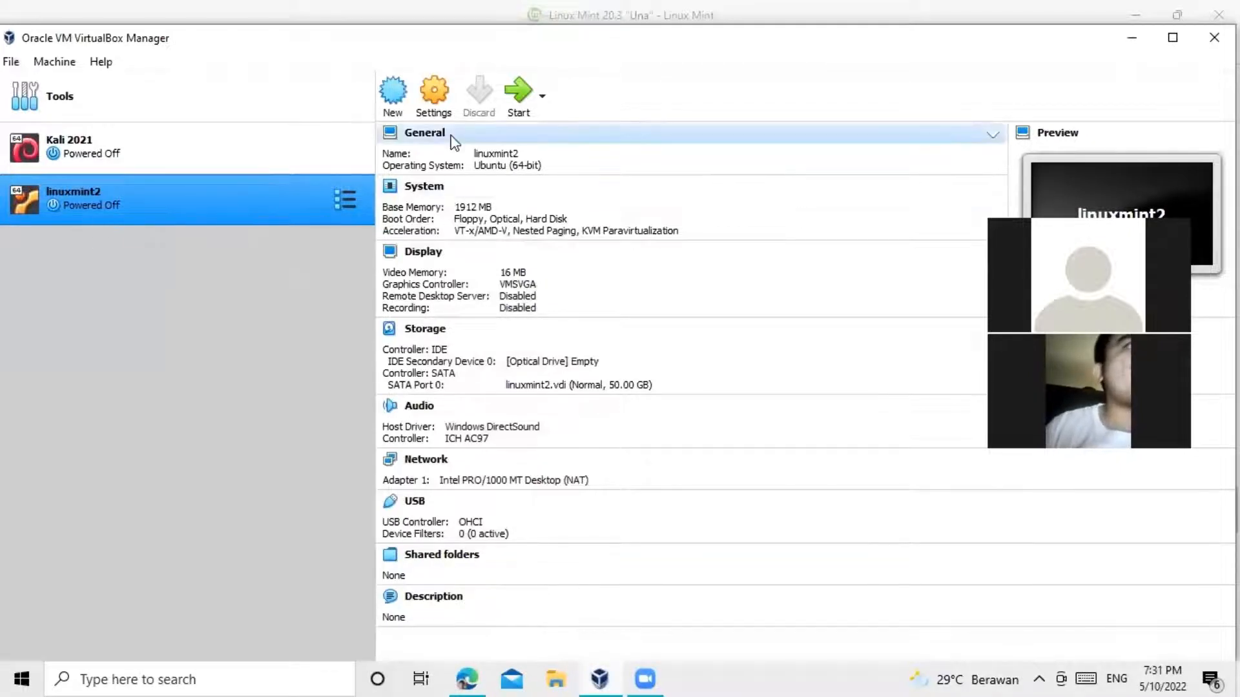
click(429, 100)
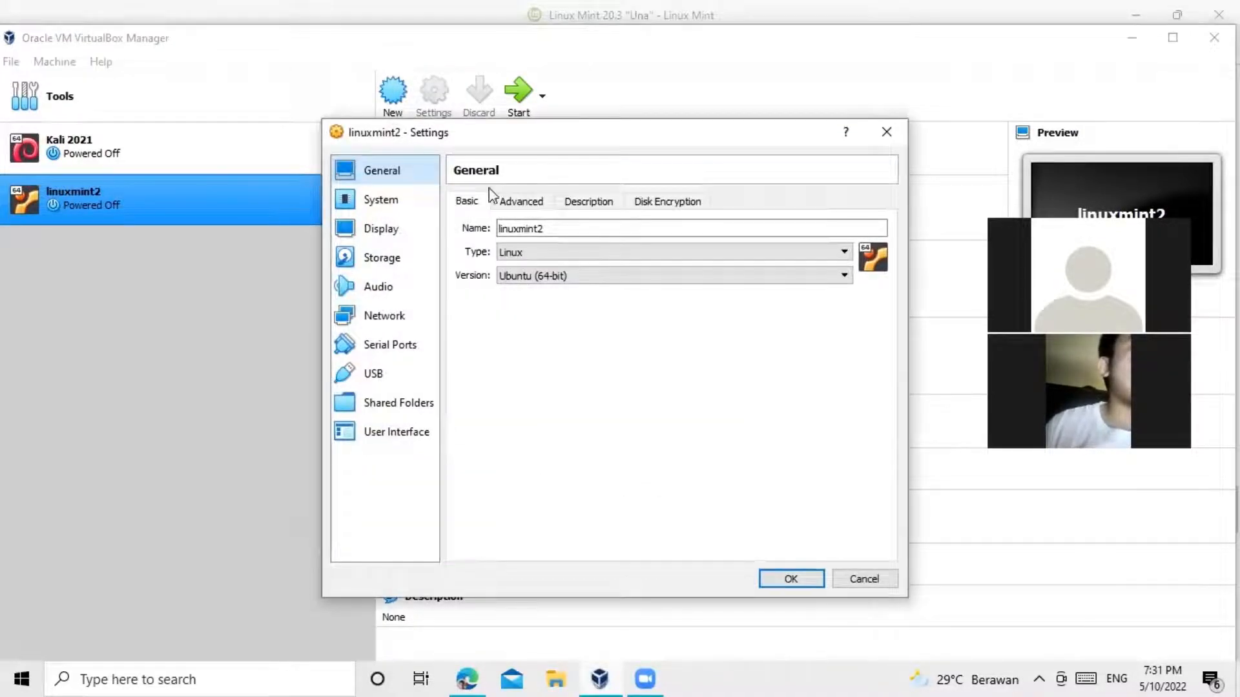
click(408, 214)
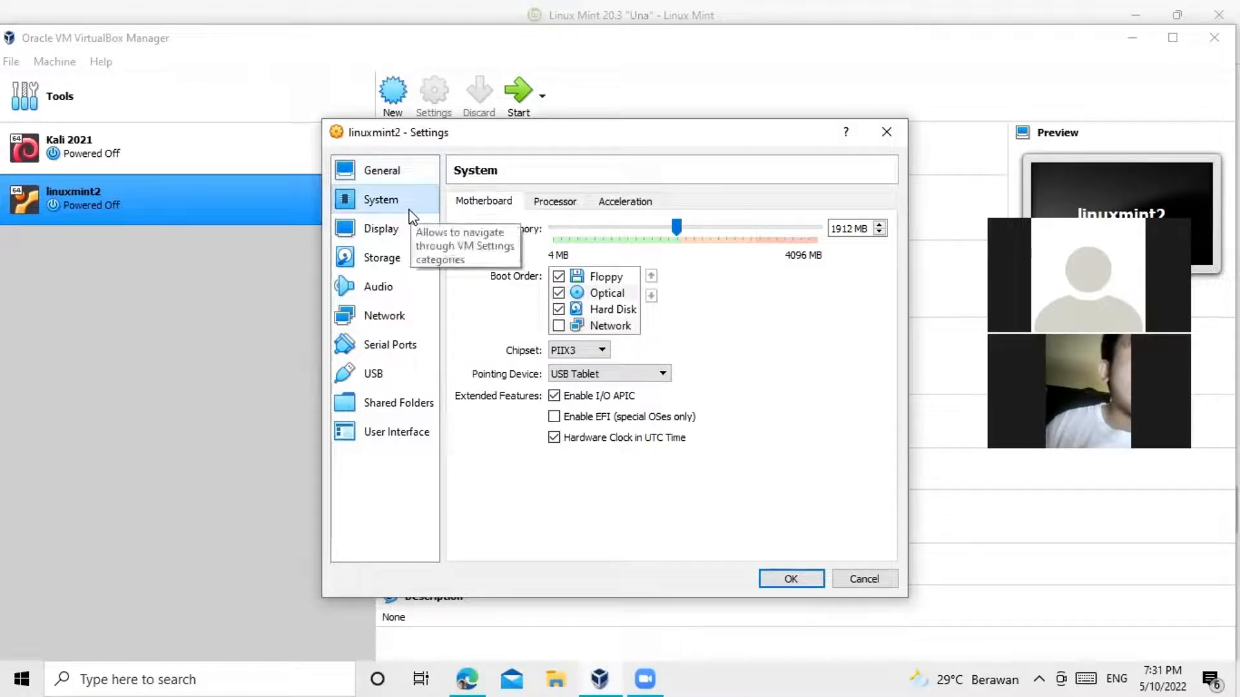
click(387, 236)
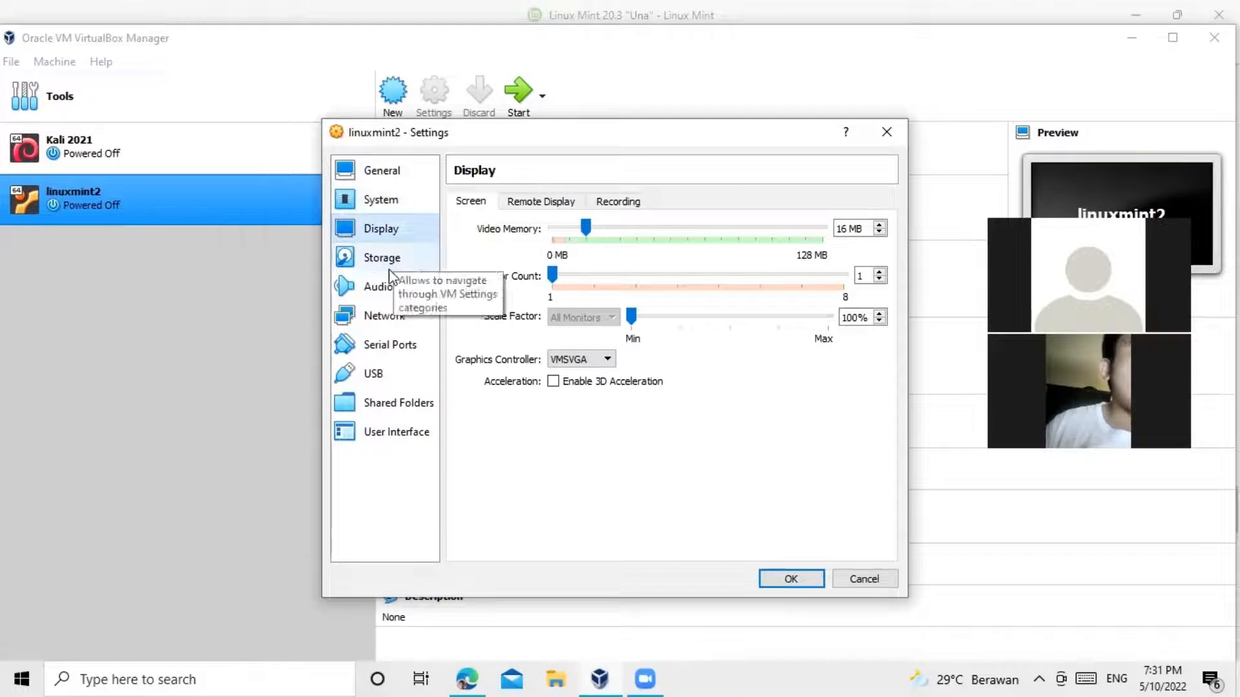
click(392, 259)
click(495, 244)
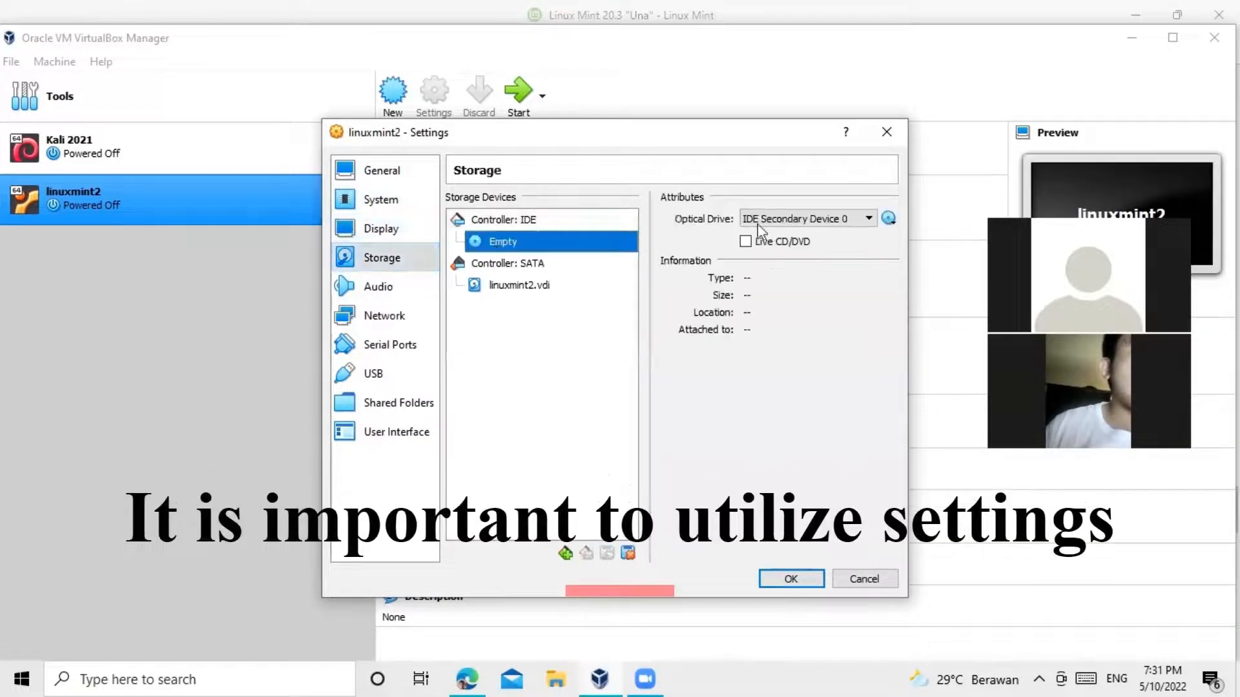
click(889, 219)
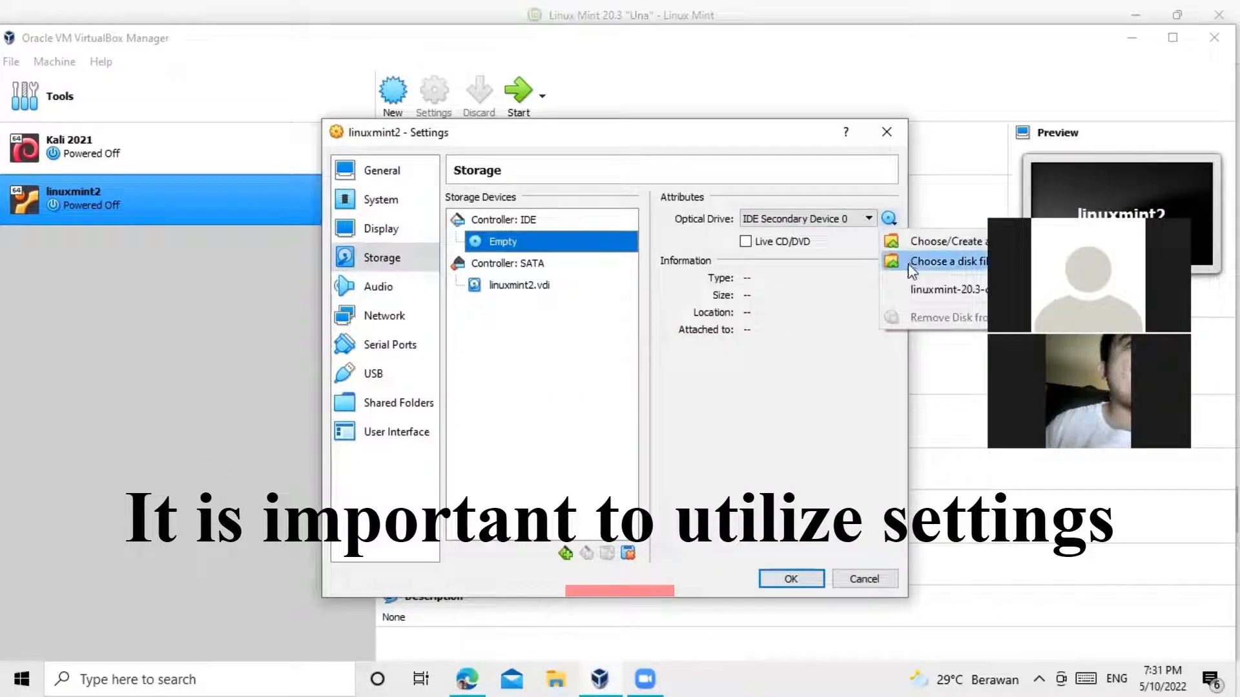
click(985, 290)
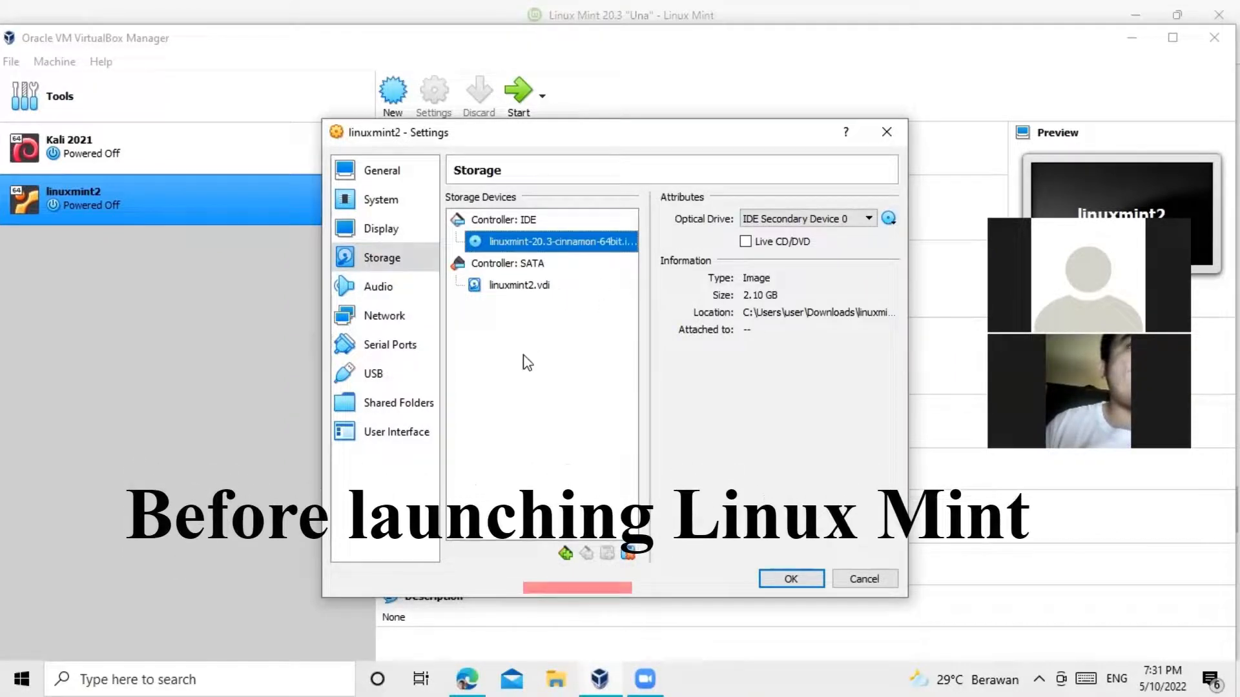
click(799, 581)
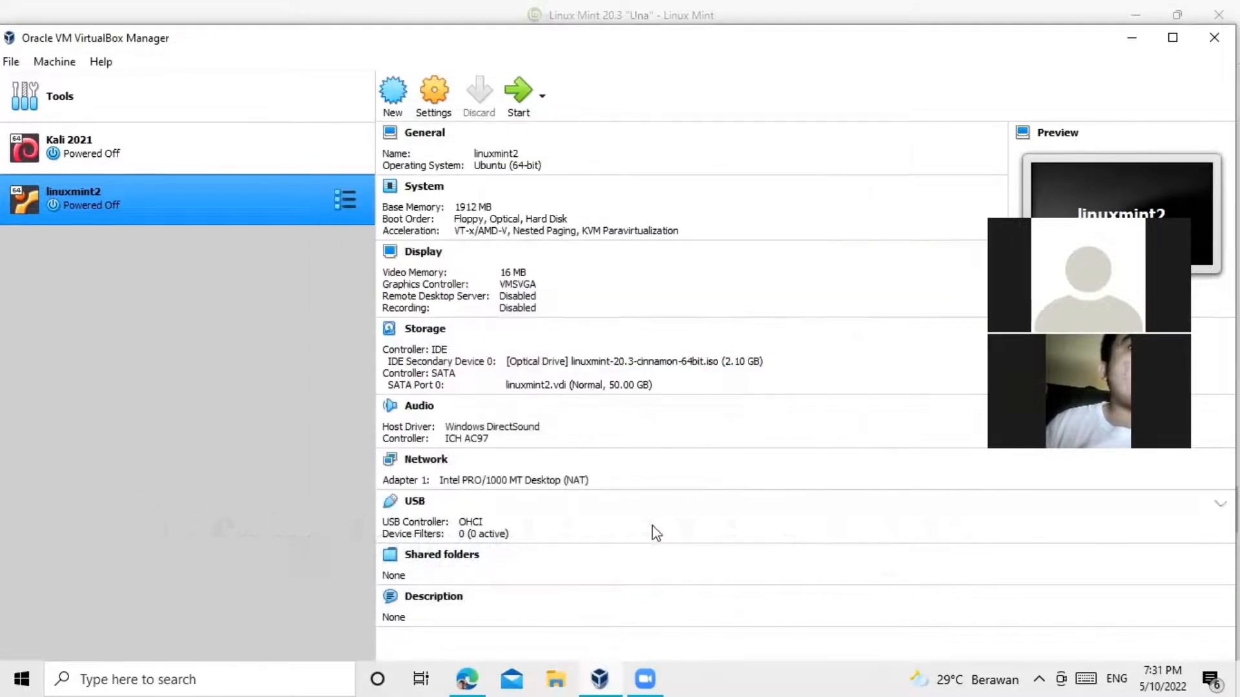
Step: Start linuxmint2 from the linuxmint-20.3-cinnamon-64bit.iso start-up disk and dismiss the auto-capture notice
click(520, 97)
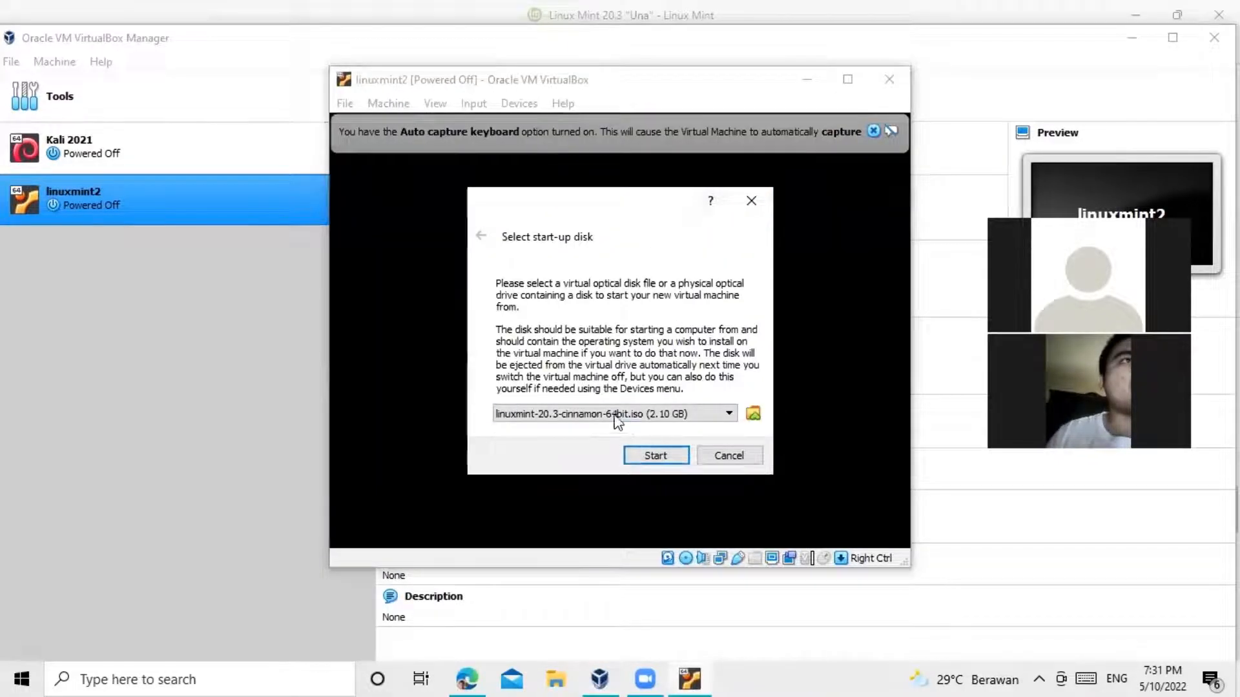
click(636, 413)
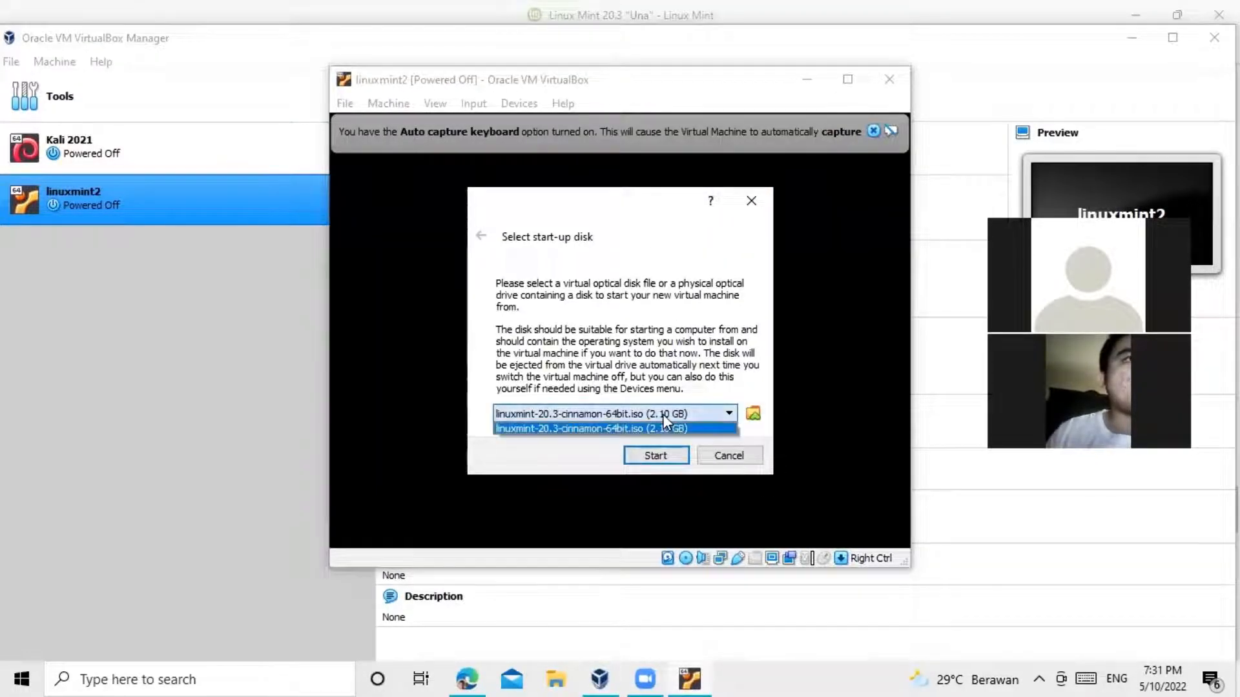
click(663, 425)
click(635, 454)
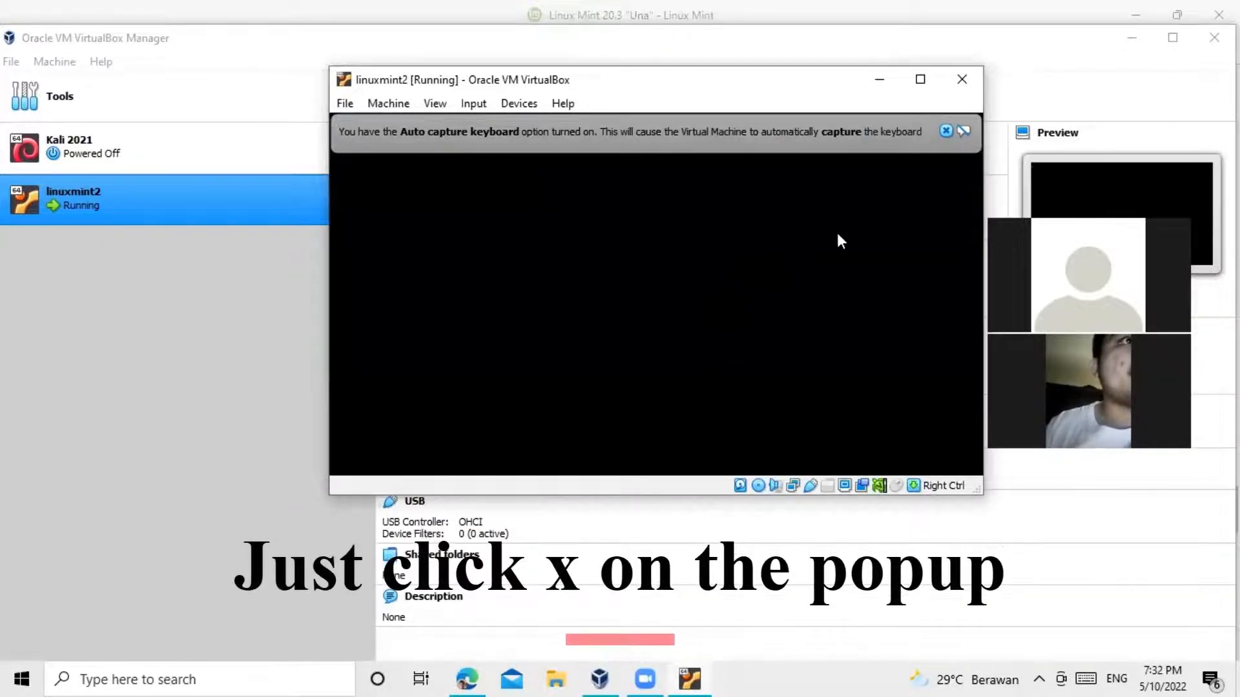
click(946, 130)
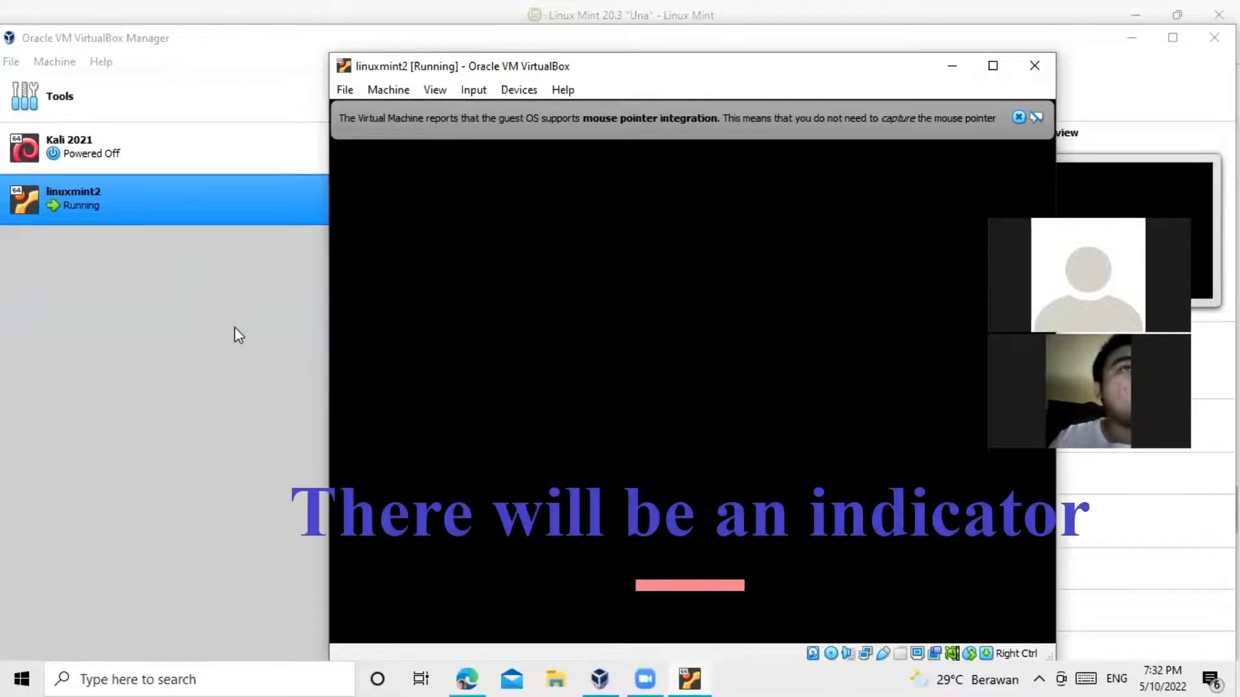
Step: Dismiss the mouse-integration notice and Cinnamon crash dialog, reposition the VM window, and focus it
click(1019, 117)
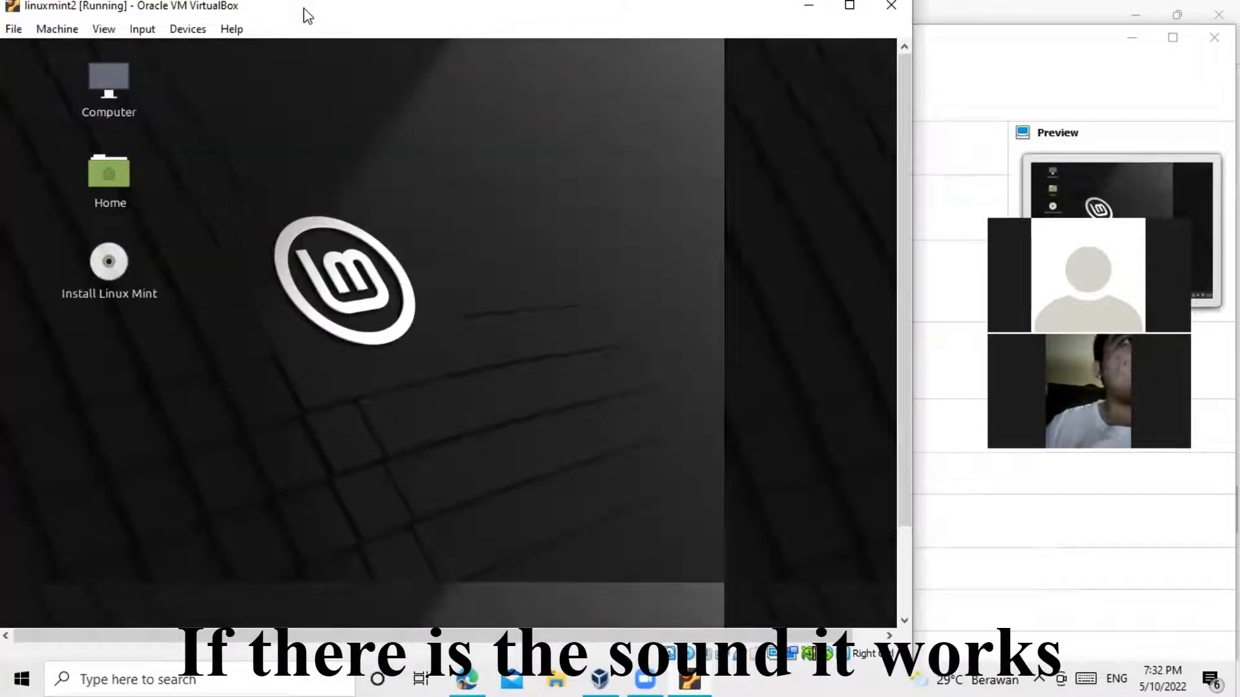
drag(306, 16, 484, 61)
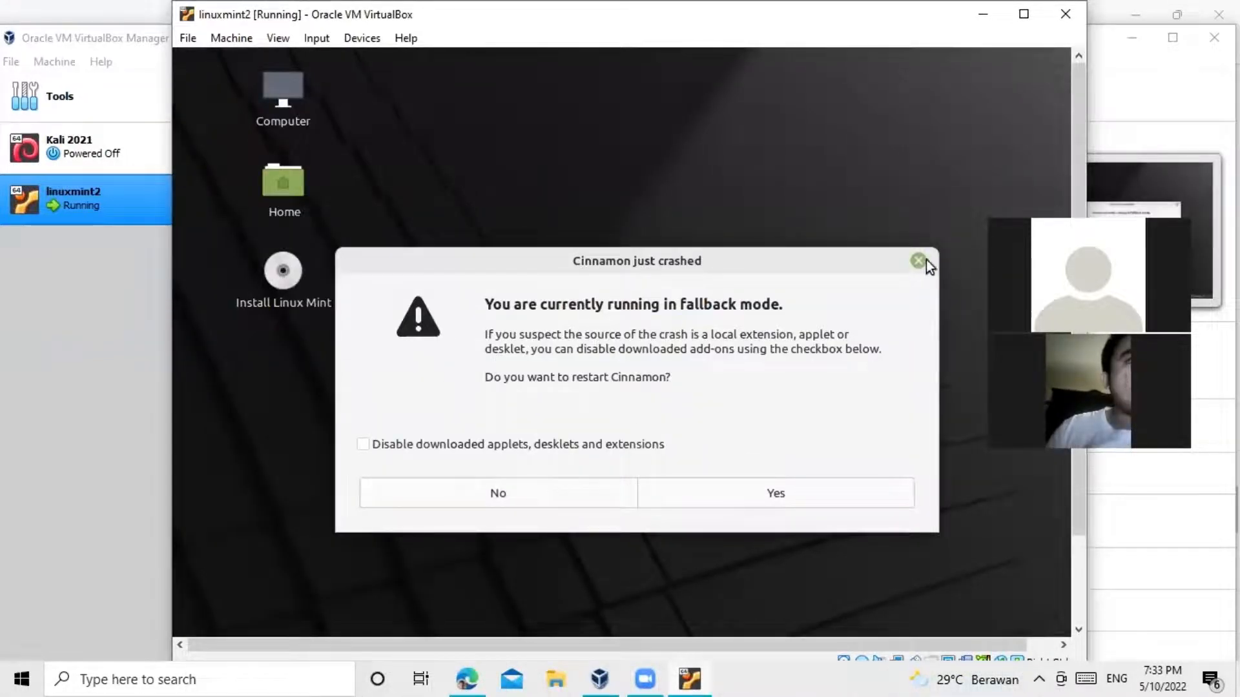
click(471, 498)
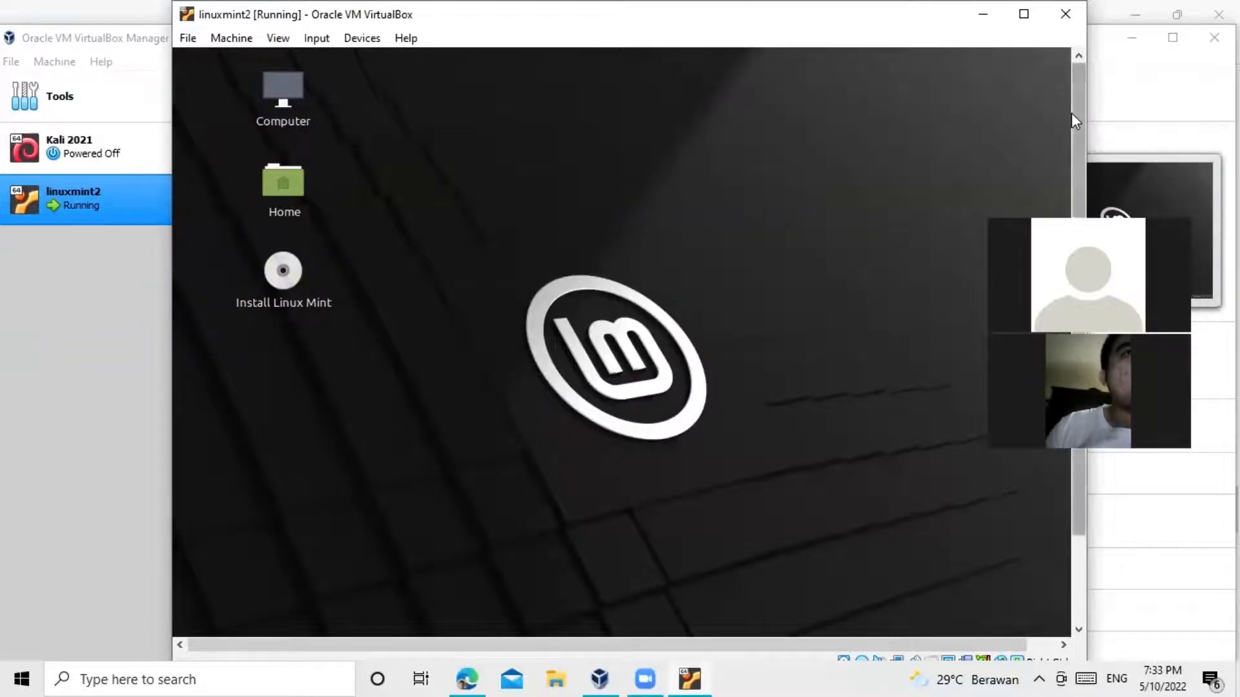
drag(1075, 116, 1060, 217)
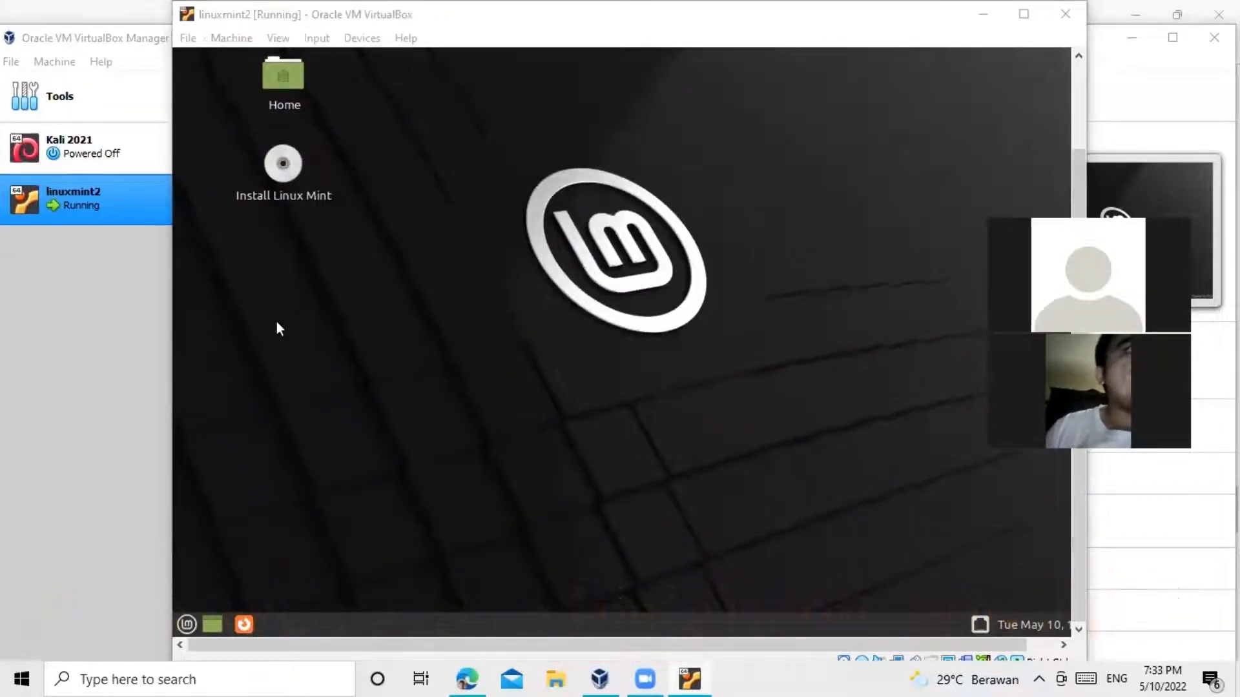
click(278, 172)
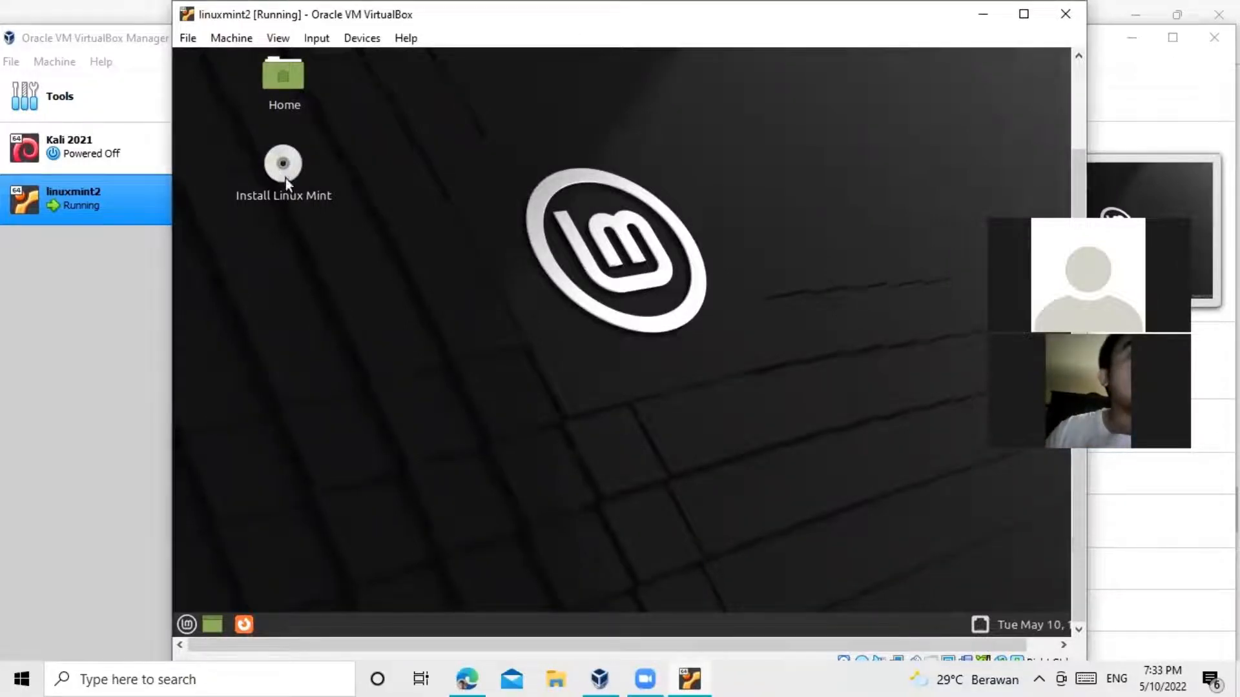
Step: Launch Install Linux Mint and continue with English language and English (US) keyboard layout
double_click(285, 163)
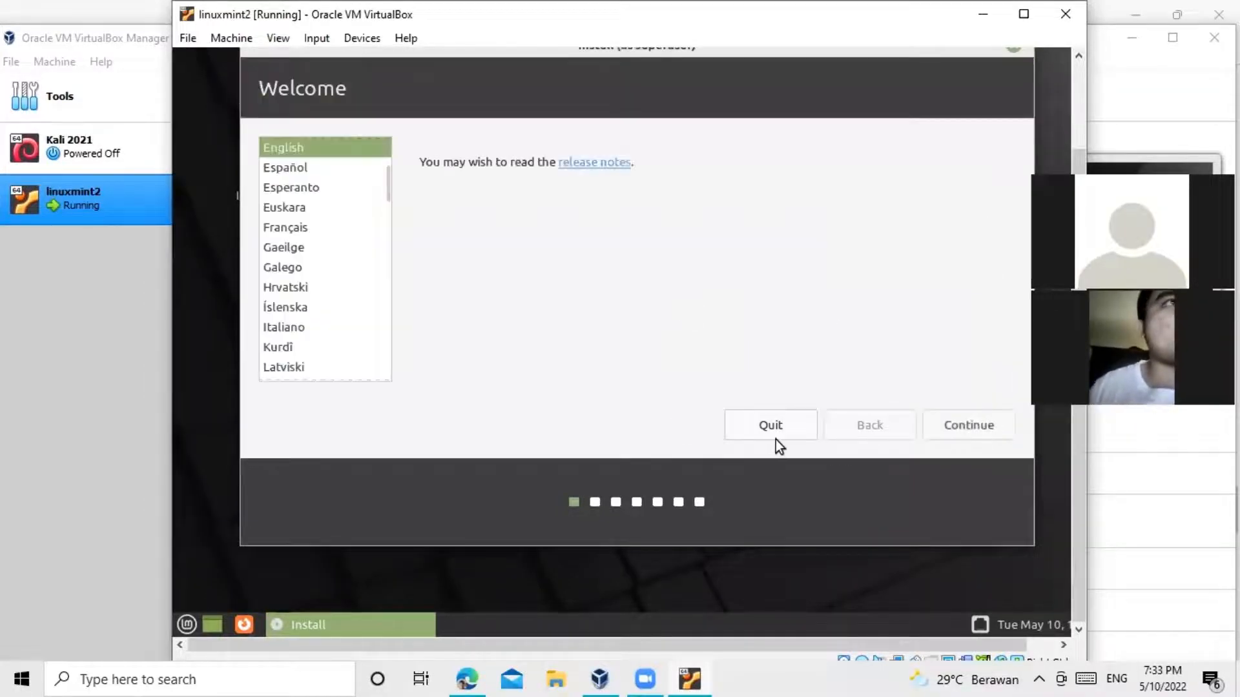
drag(1003, 642, 1044, 644)
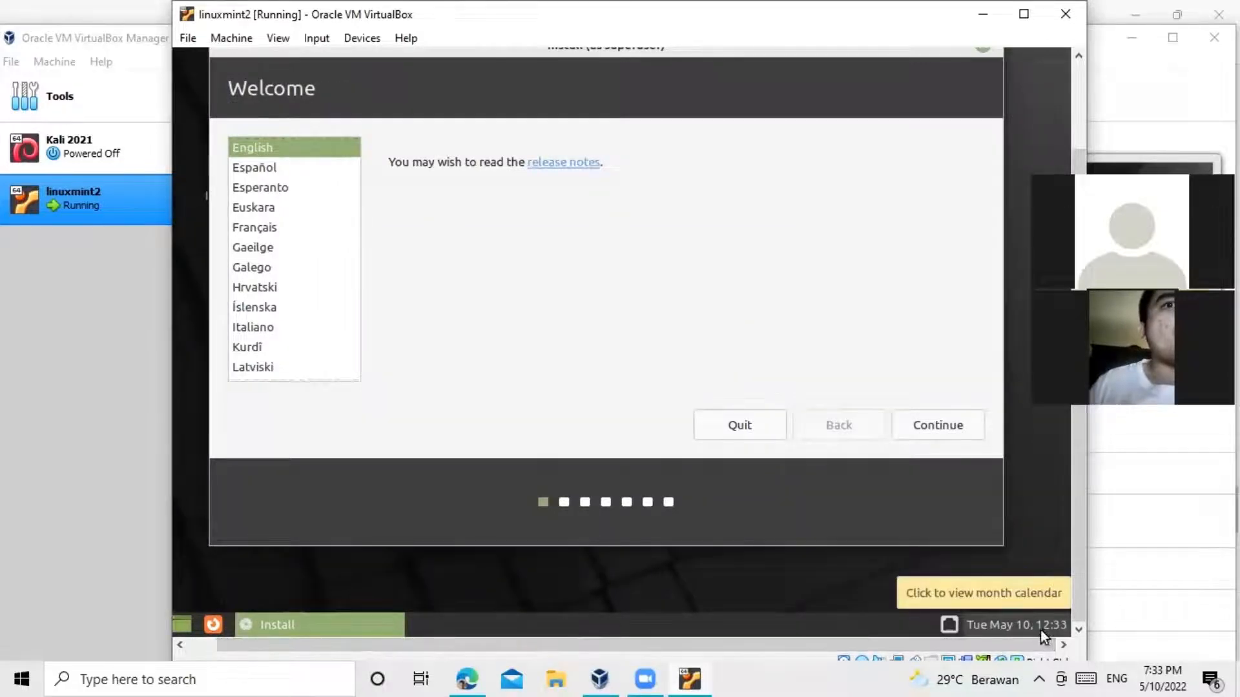
click(935, 427)
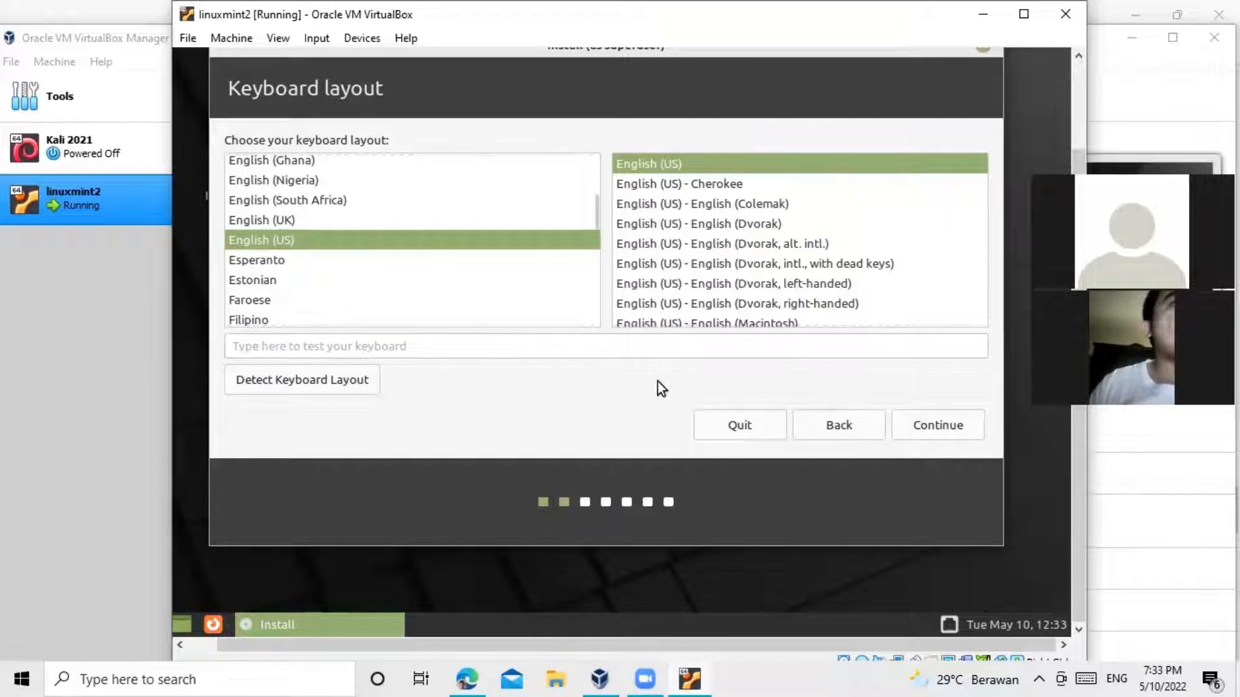
click(924, 430)
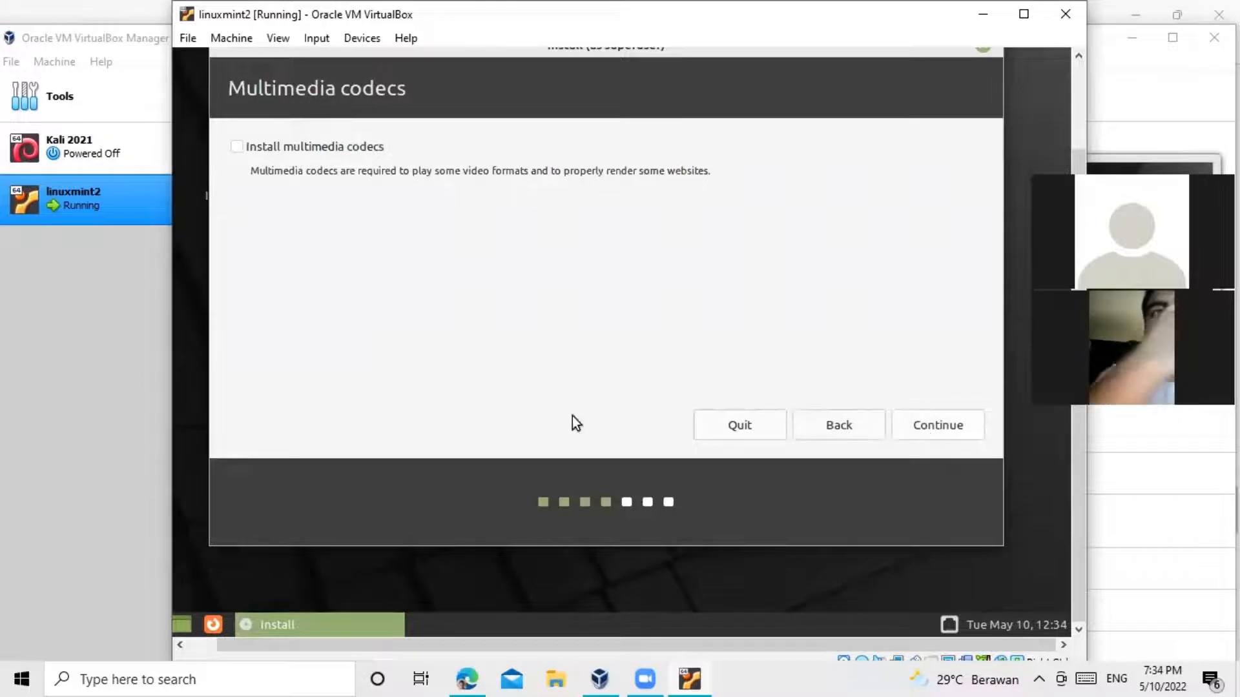
Step: Tick Install multimedia codecs and continue to the Installation type step
click(328, 149)
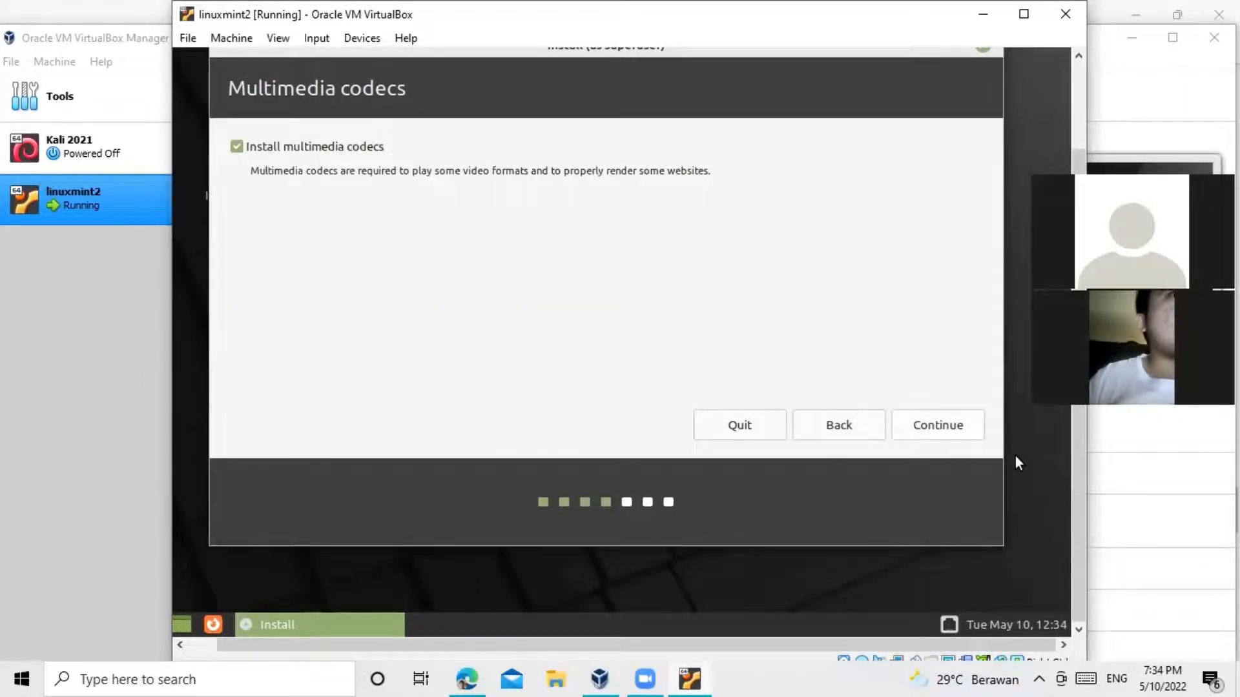
click(935, 428)
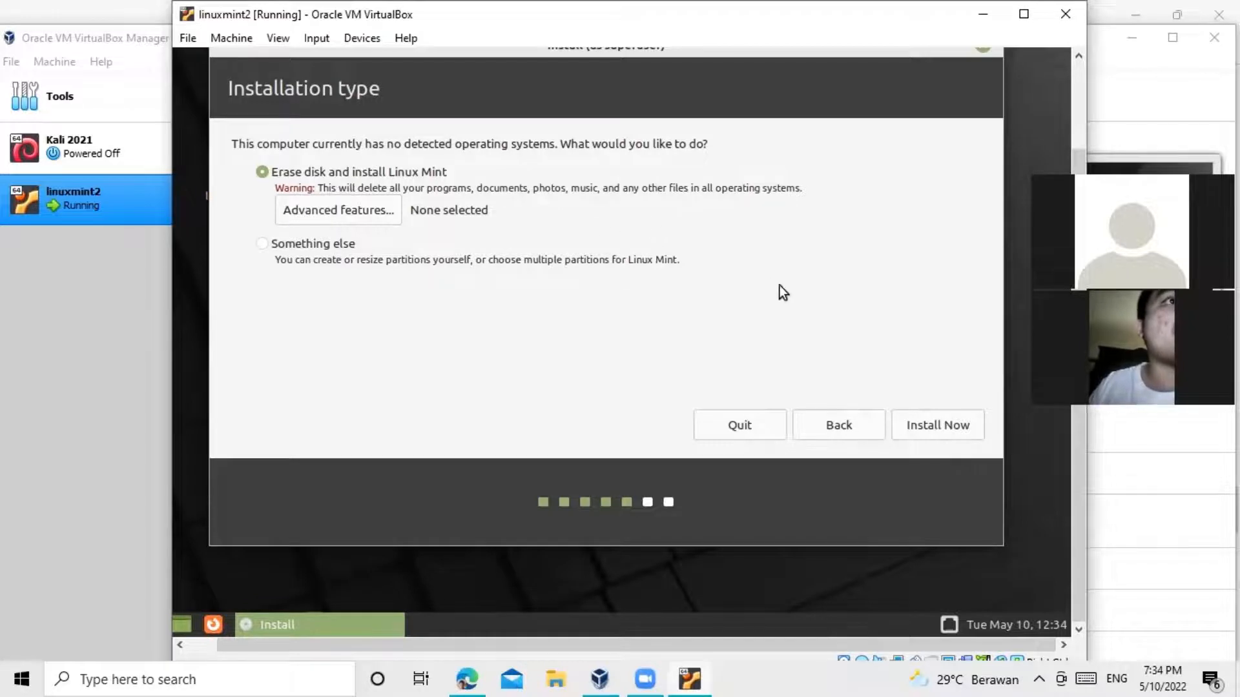
Step: Install Now with the disk erased, confirming the partition changes are written to disk
click(947, 426)
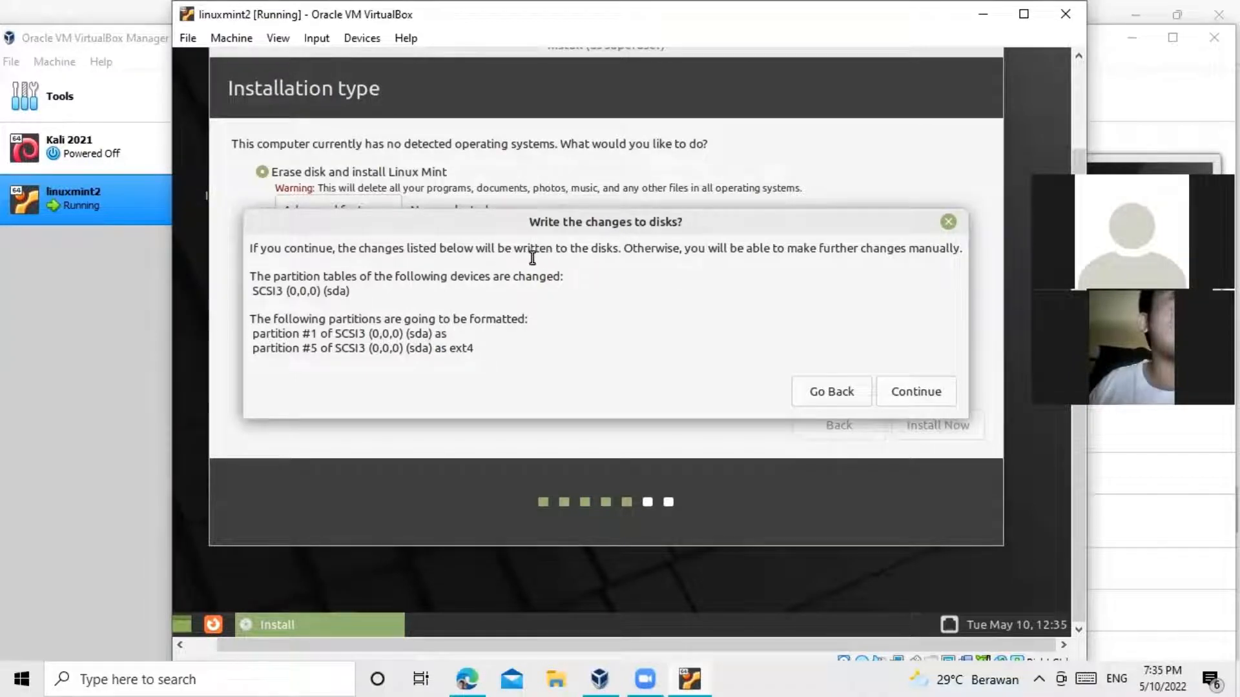
click(910, 392)
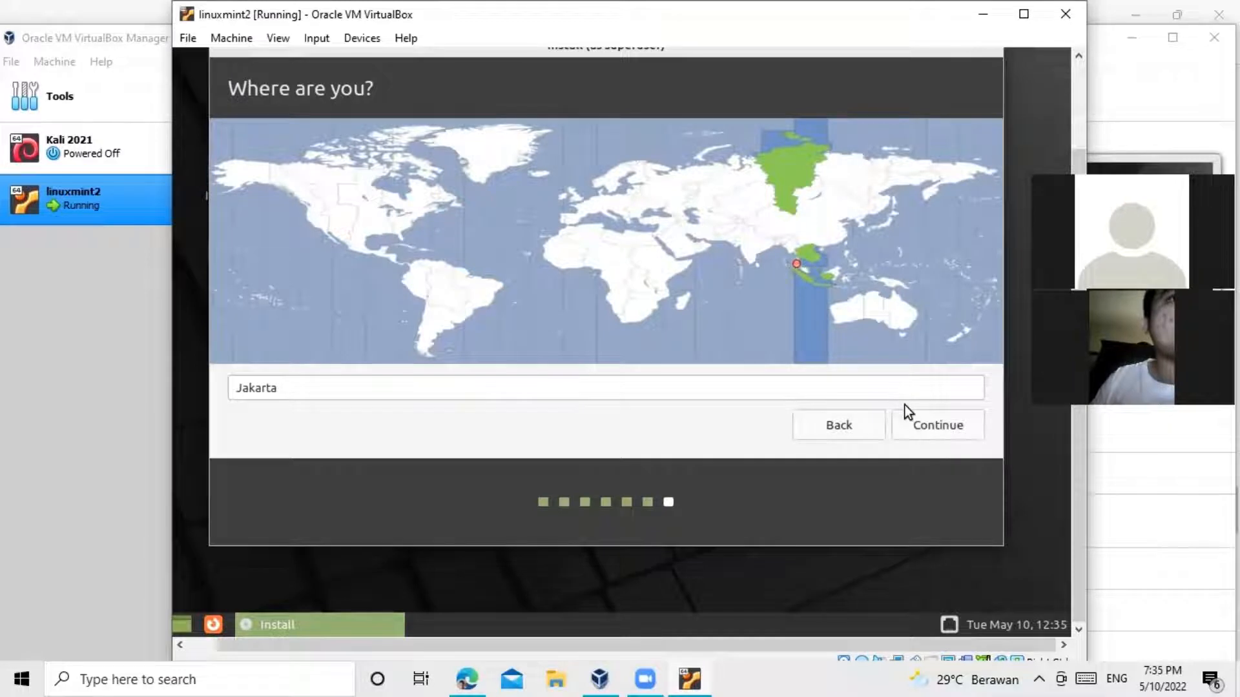
Step: Accept Jakarta as location, enter the user's name, and type the account password twice
click(920, 426)
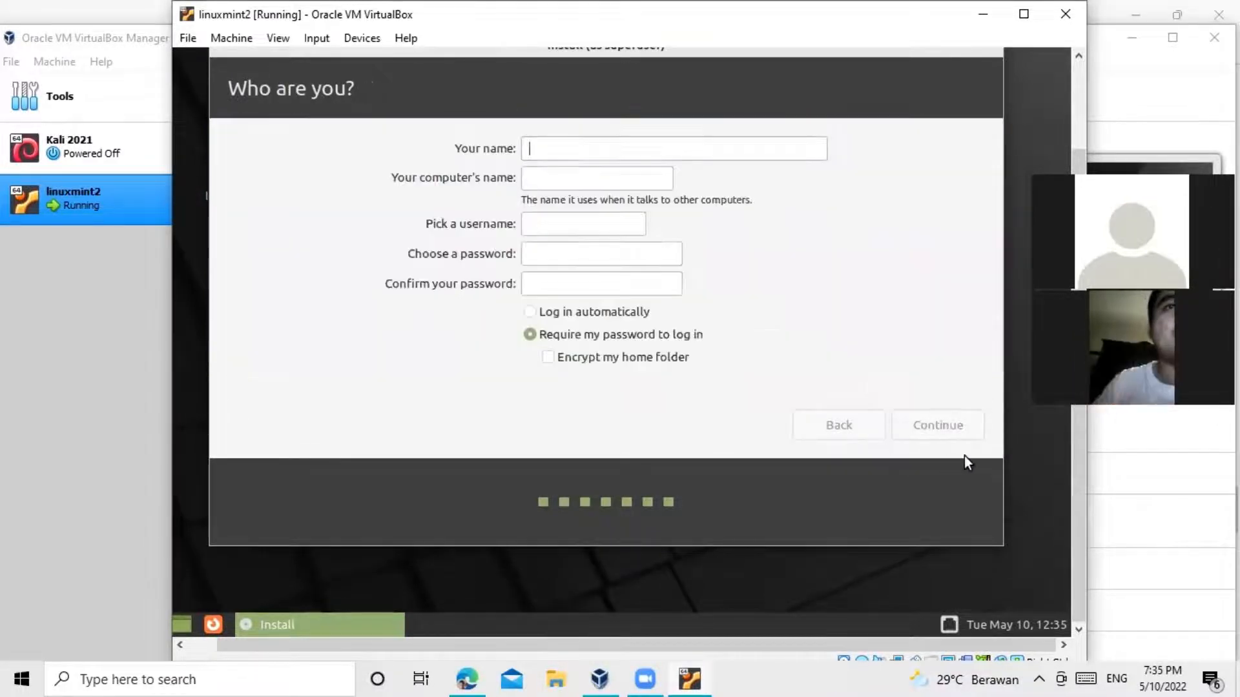
click(561, 148)
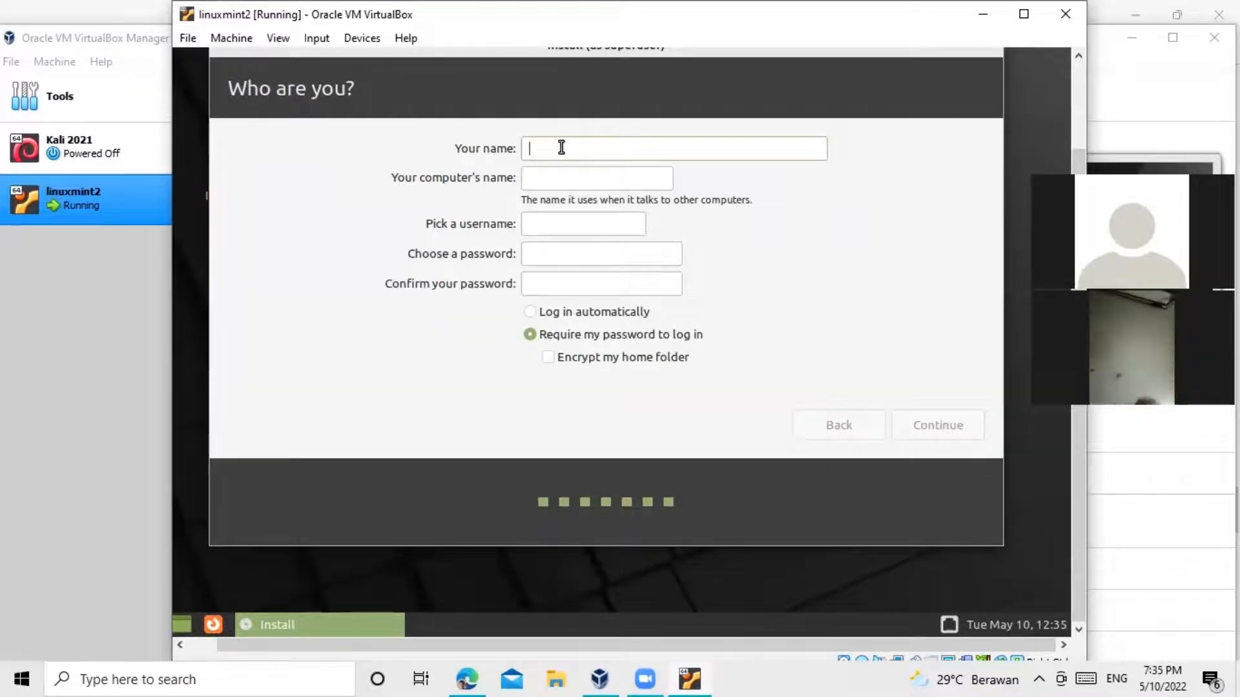
text(s)
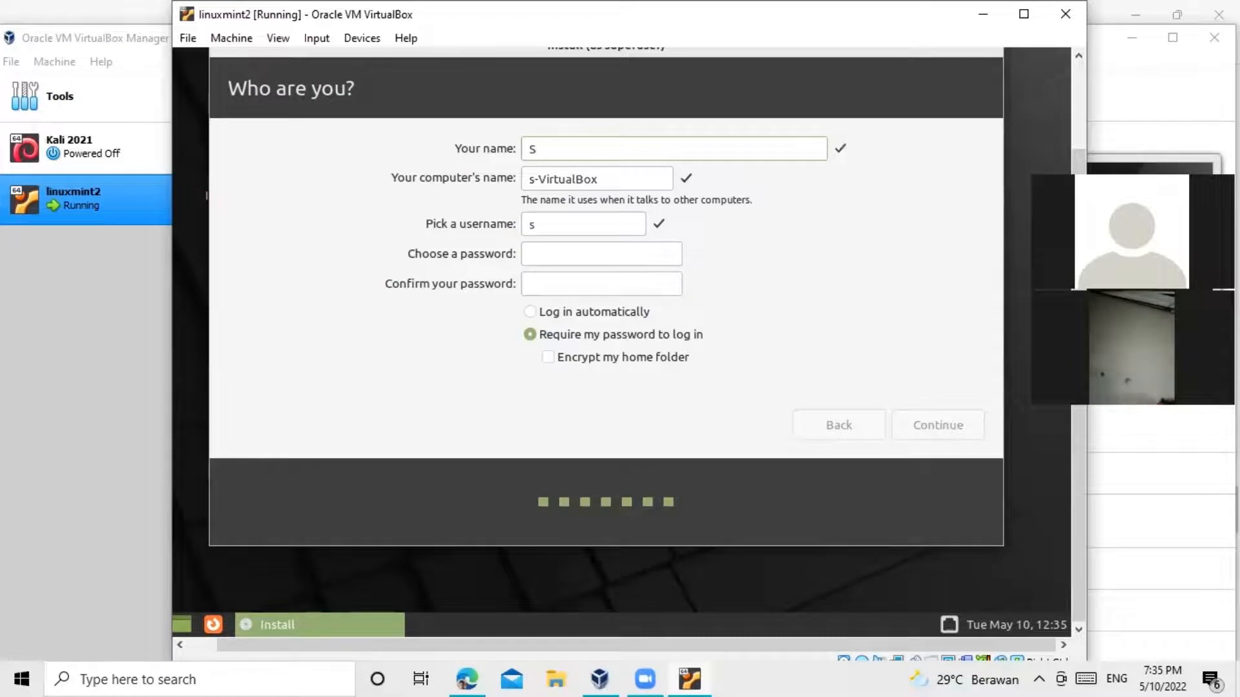
text(hravan)
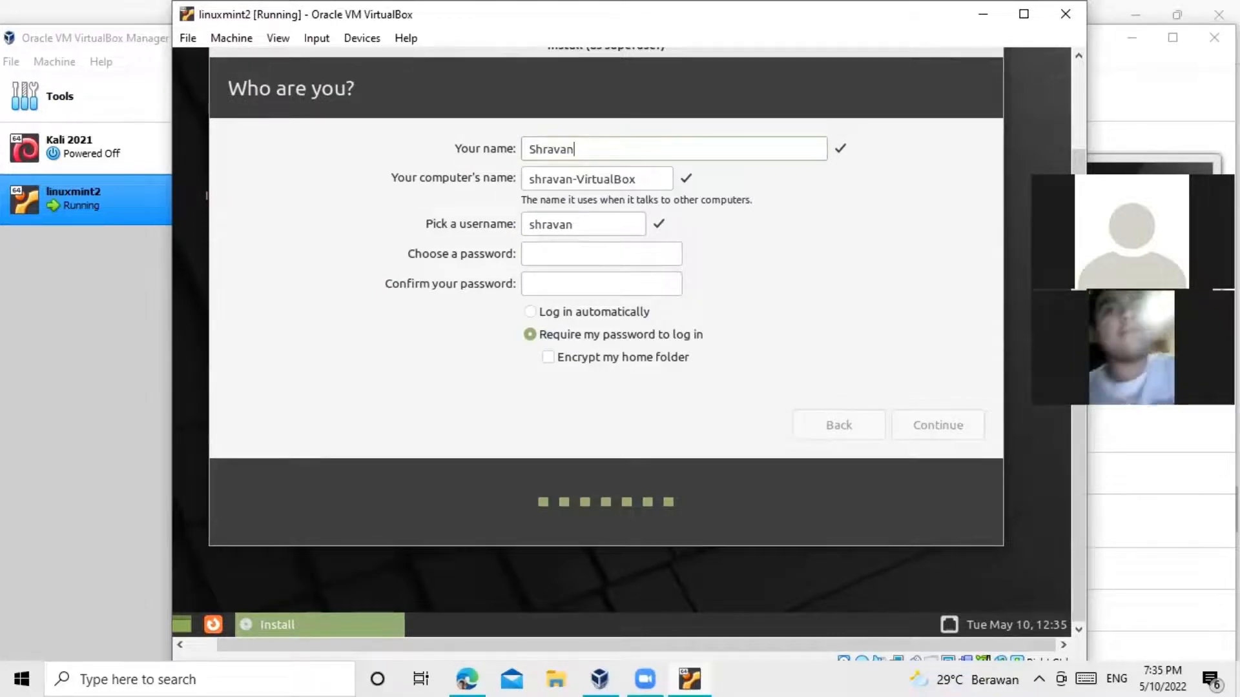
click(594, 254)
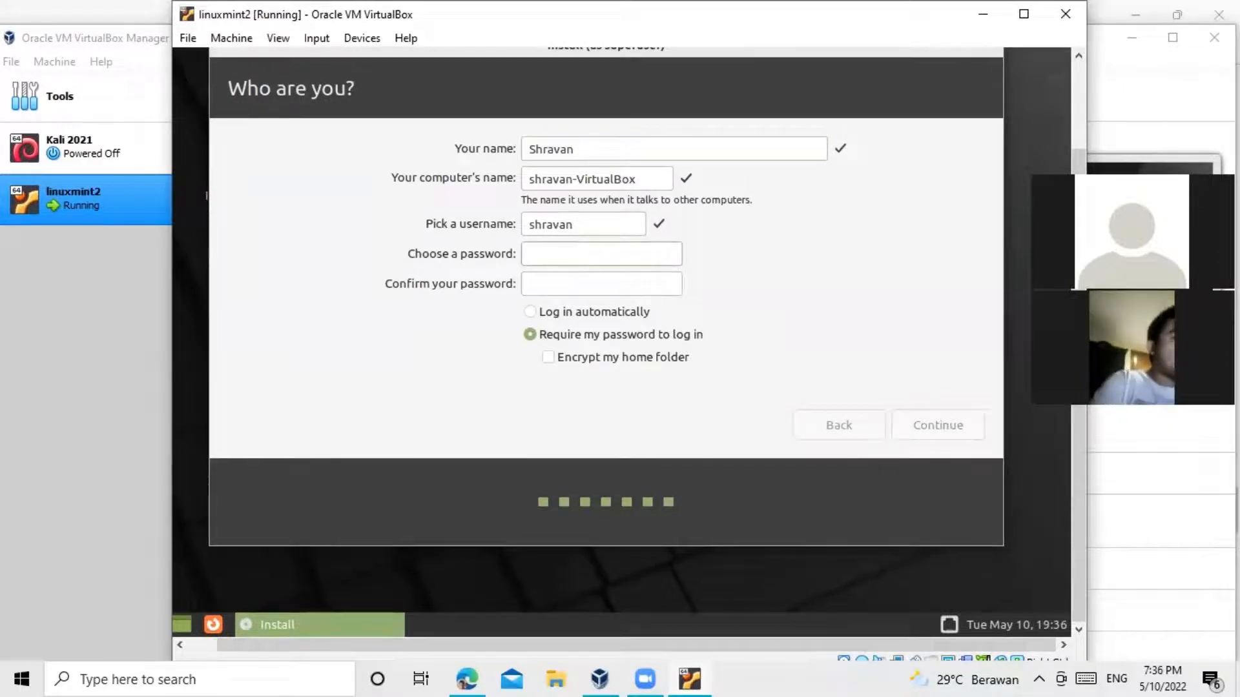
text(•••••••)
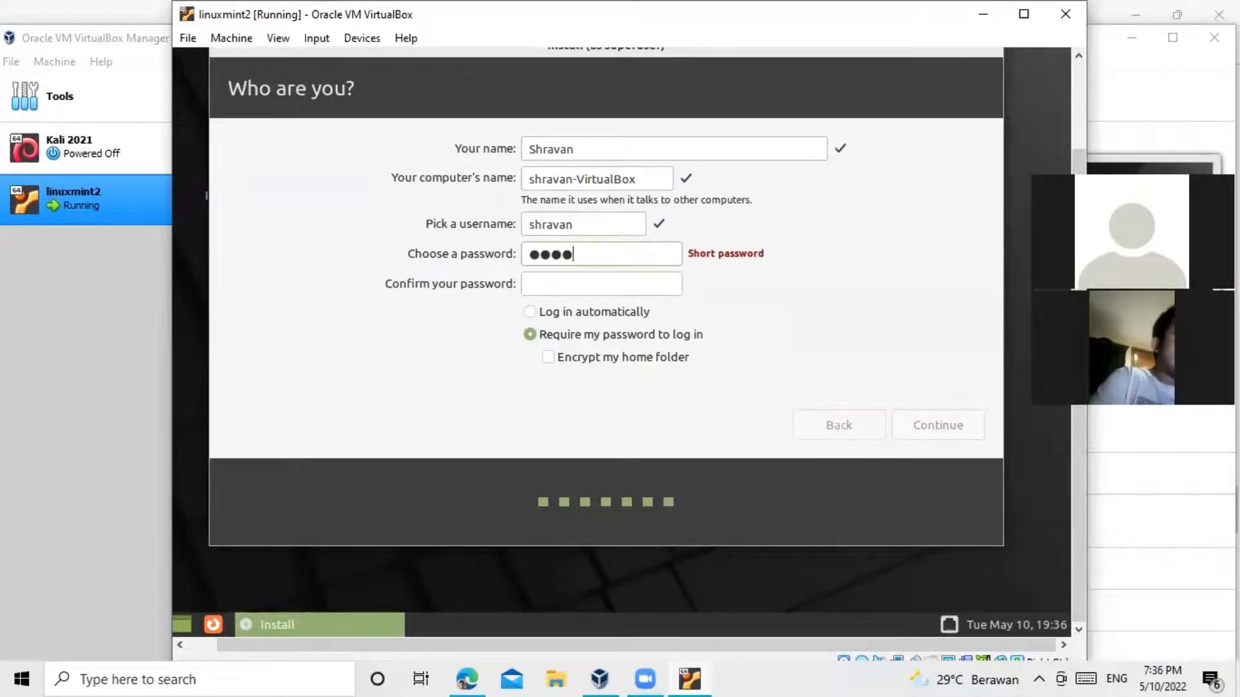
text(•)
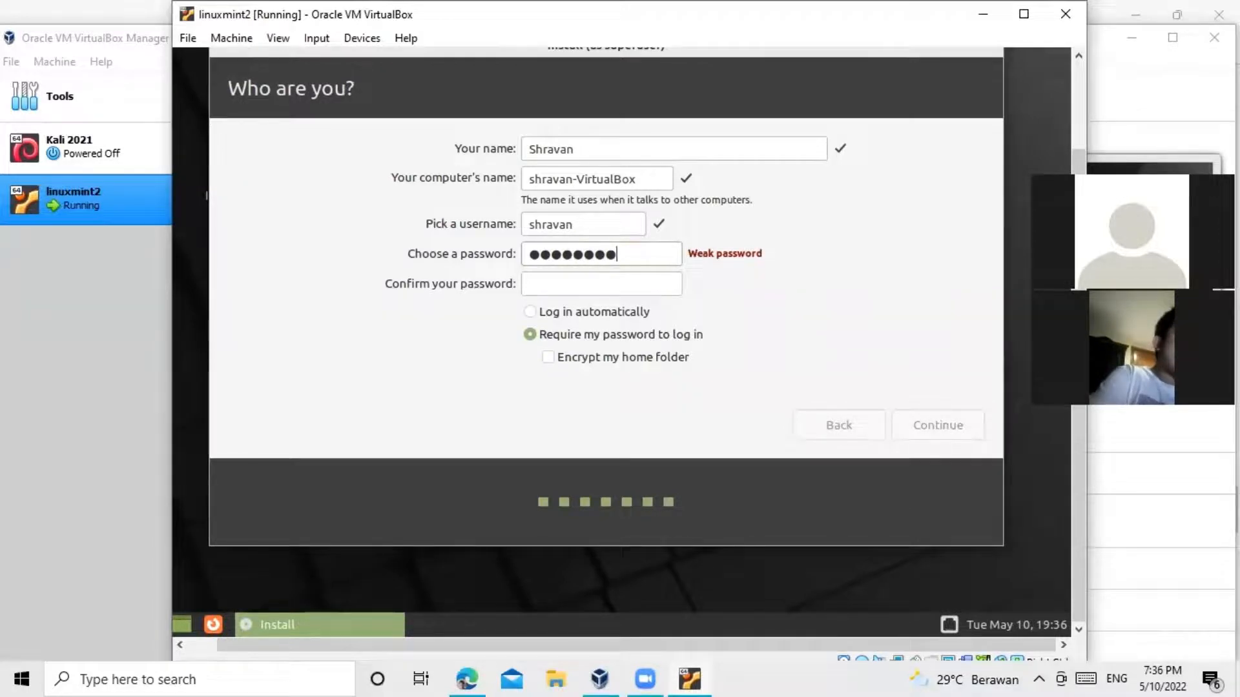
text(••)
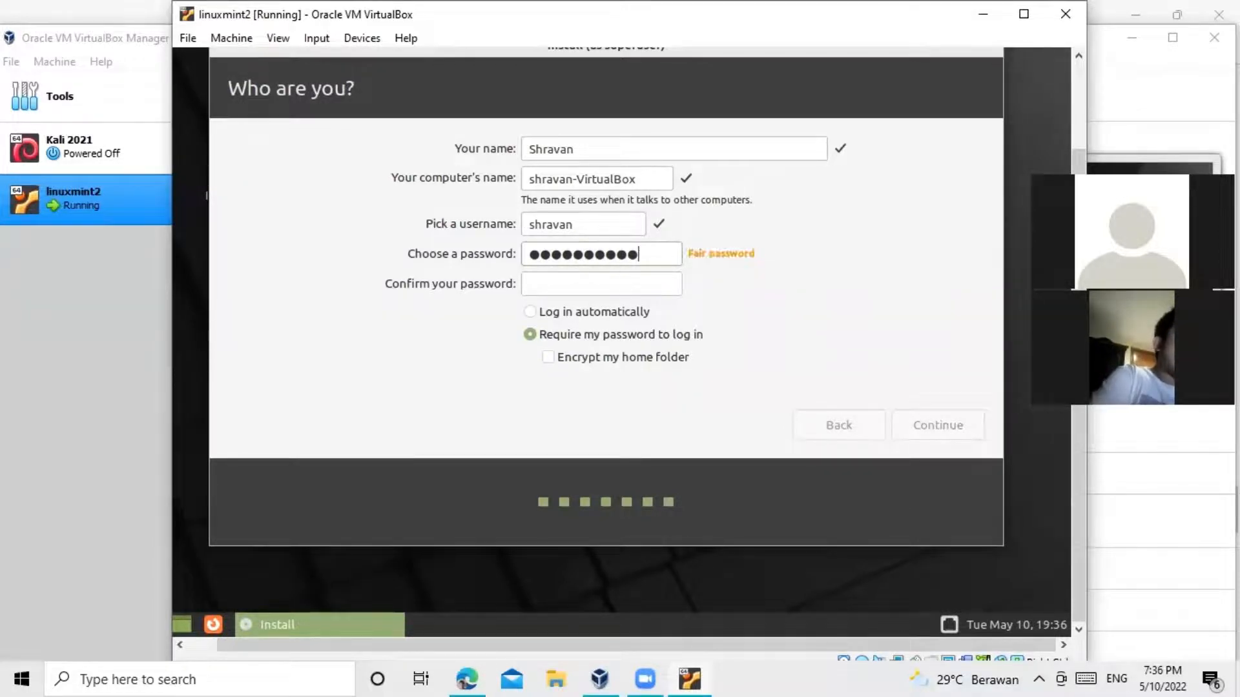
text(••)
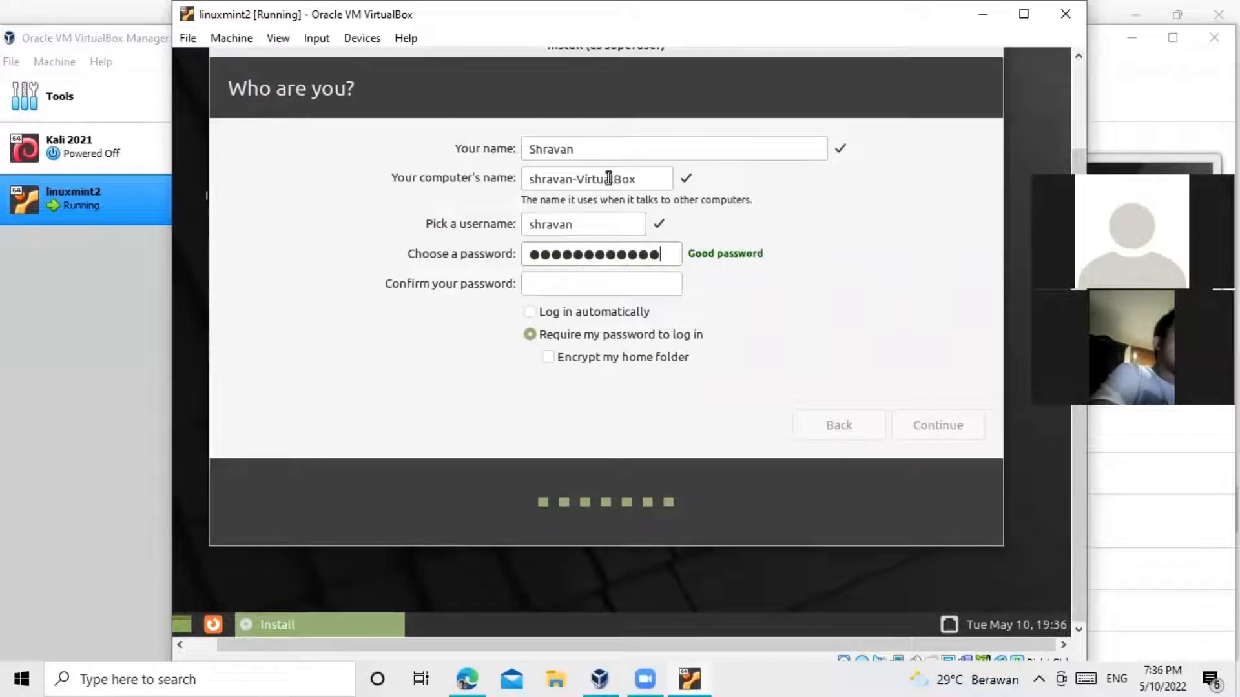
click(585, 284)
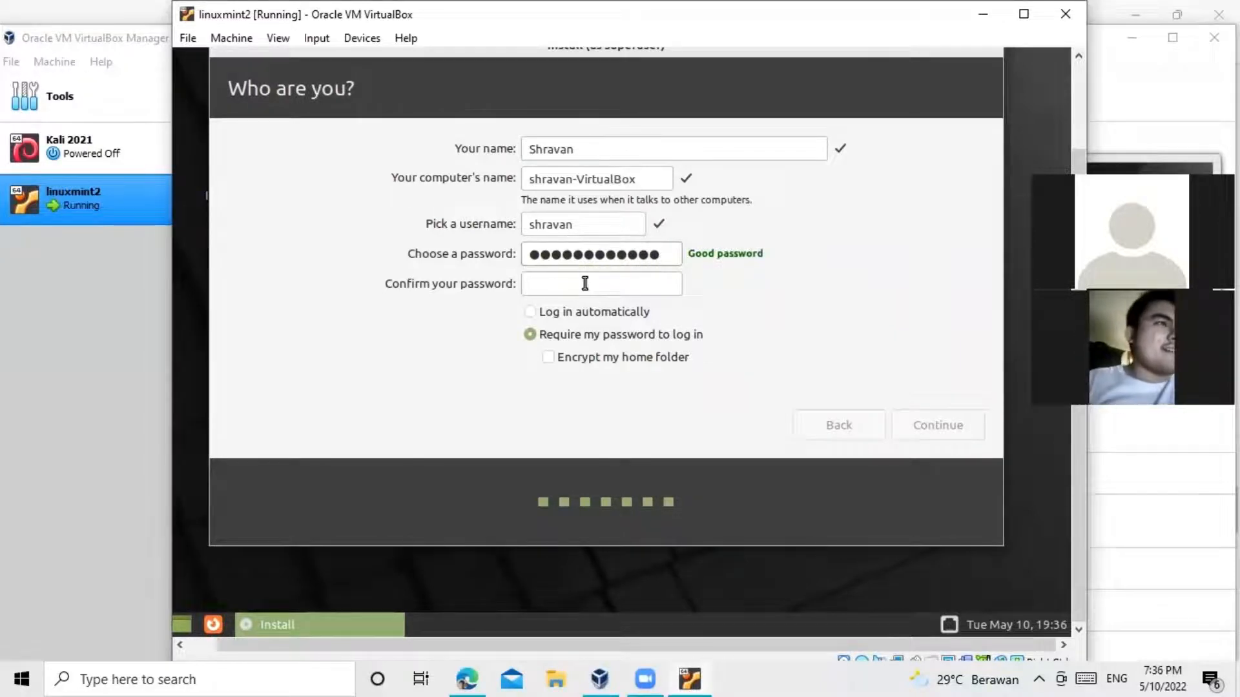
text(•••••)
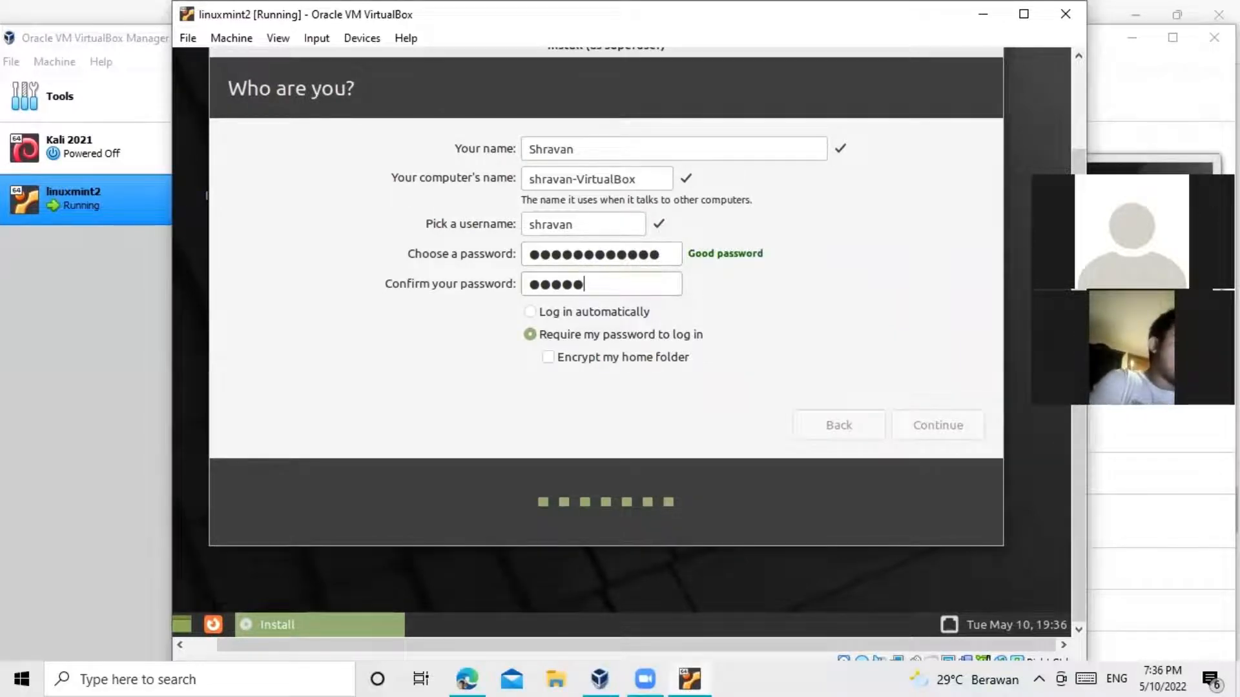
text(••)
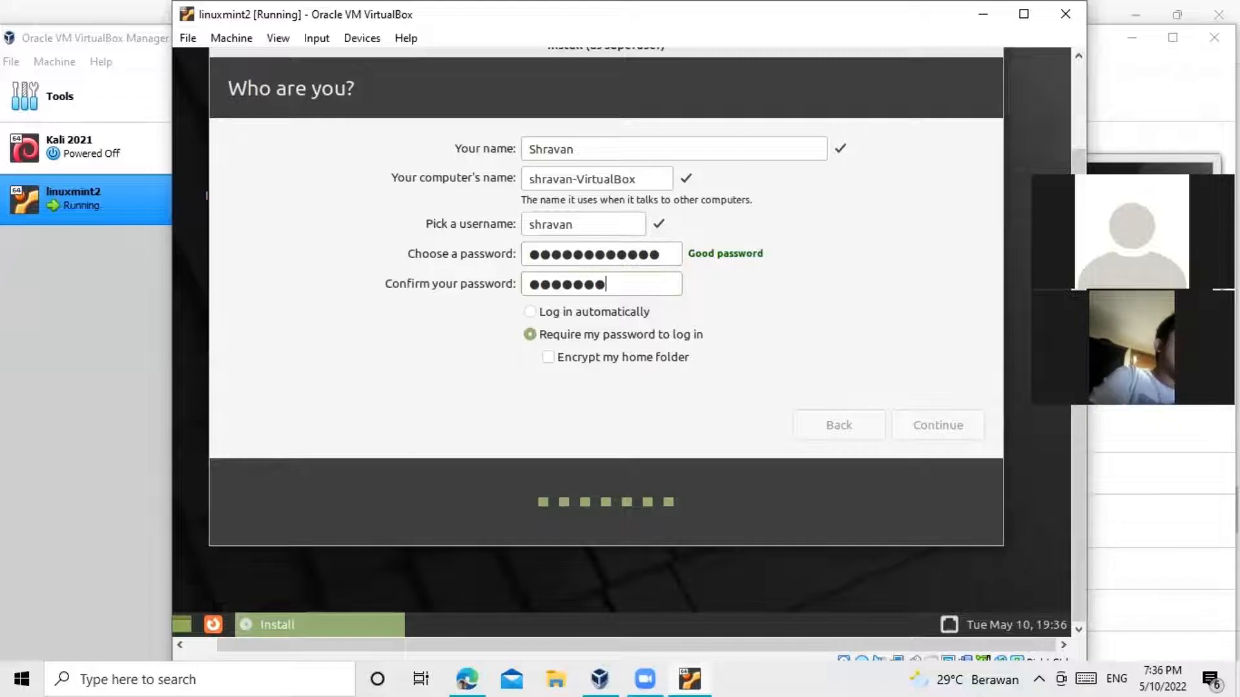
text(••)
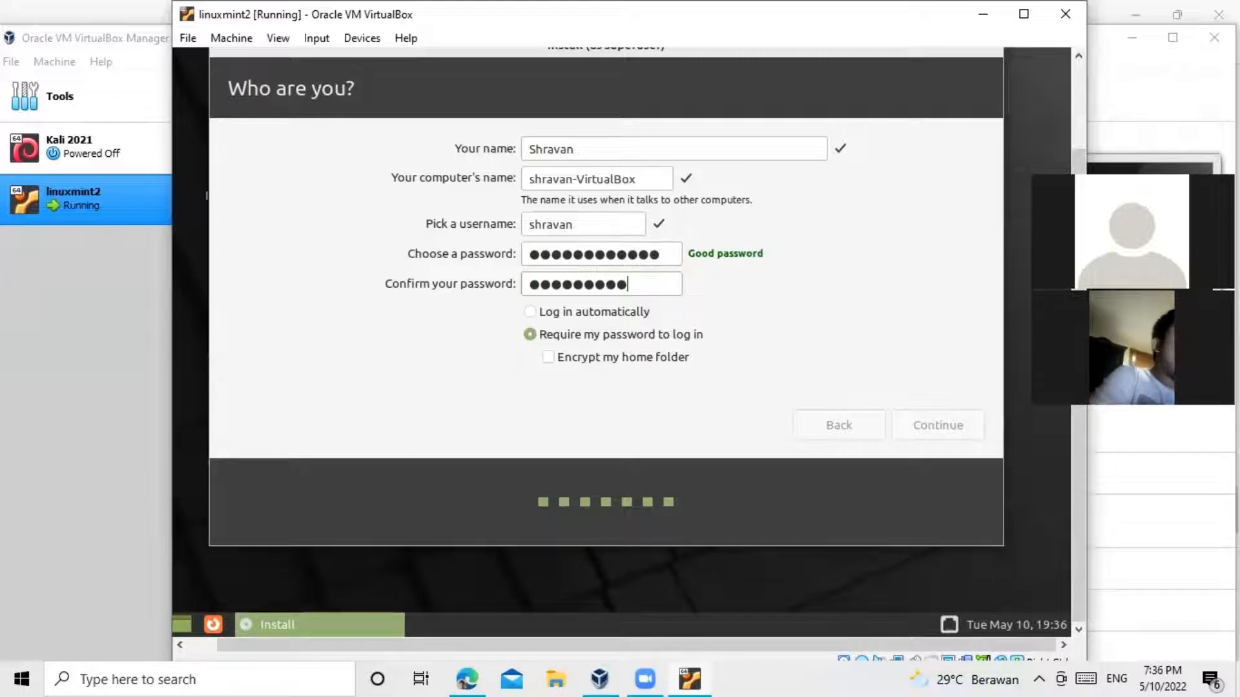
Step: Set the account to log in automatically and retype the password confirmation
click(572, 308)
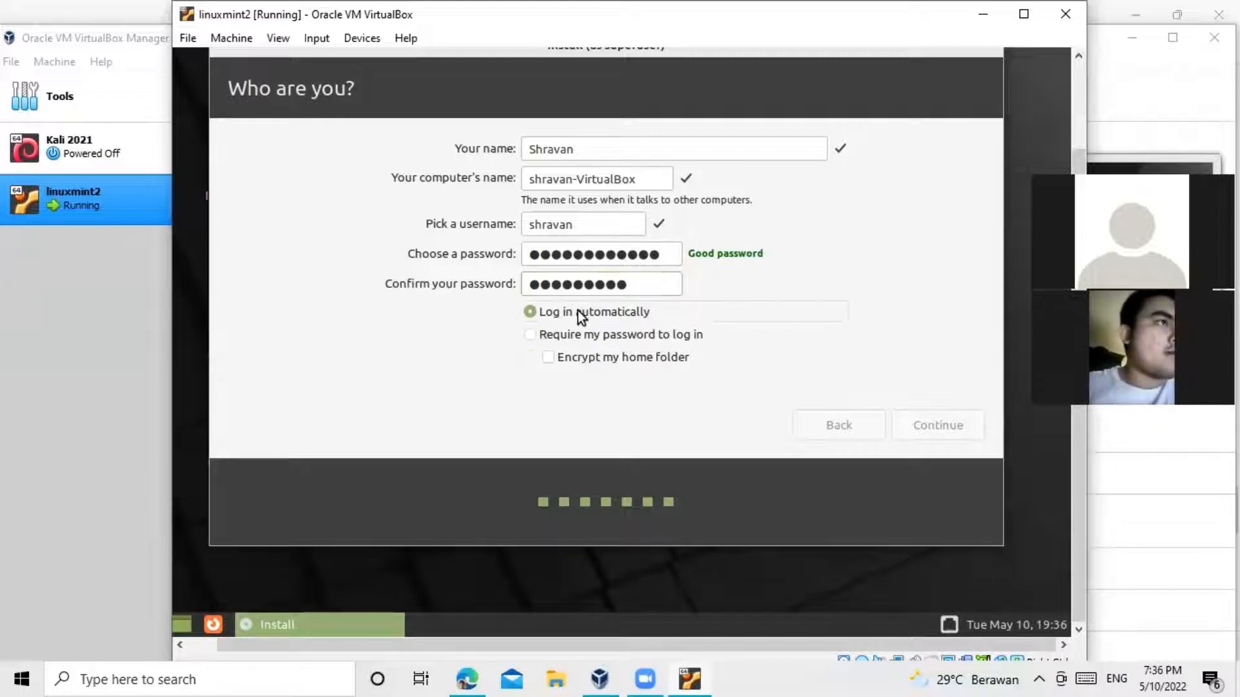
double_click(641, 284)
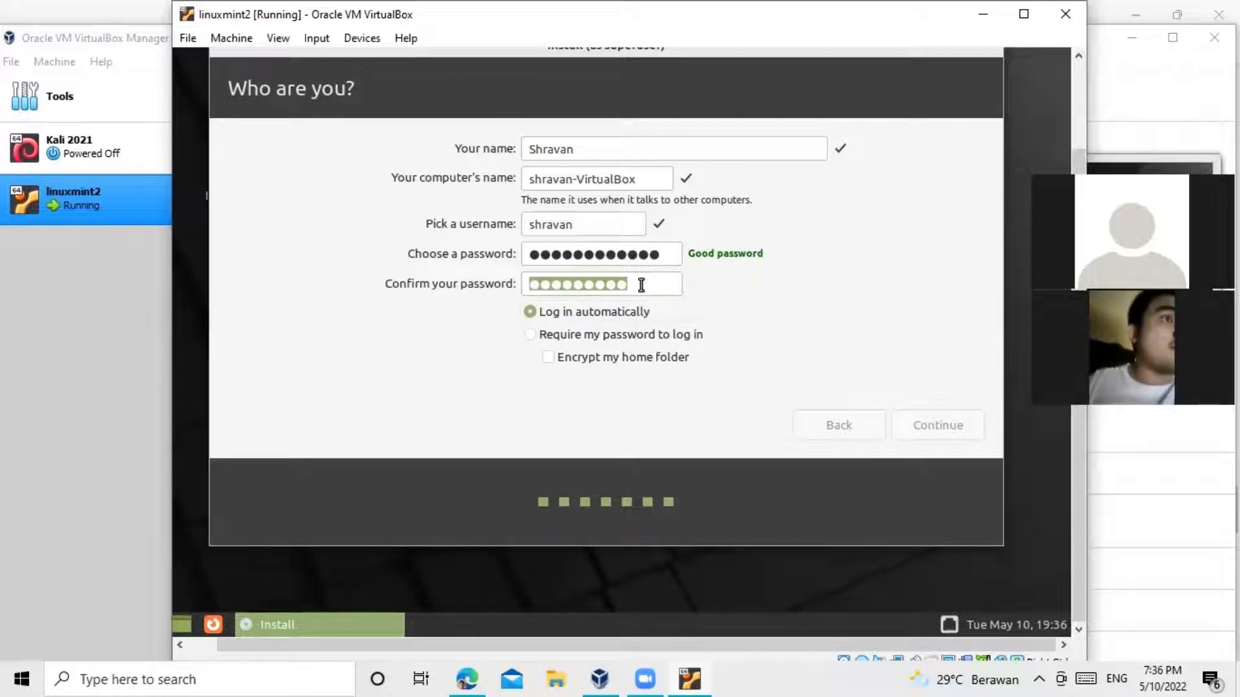
key(BackSpace)
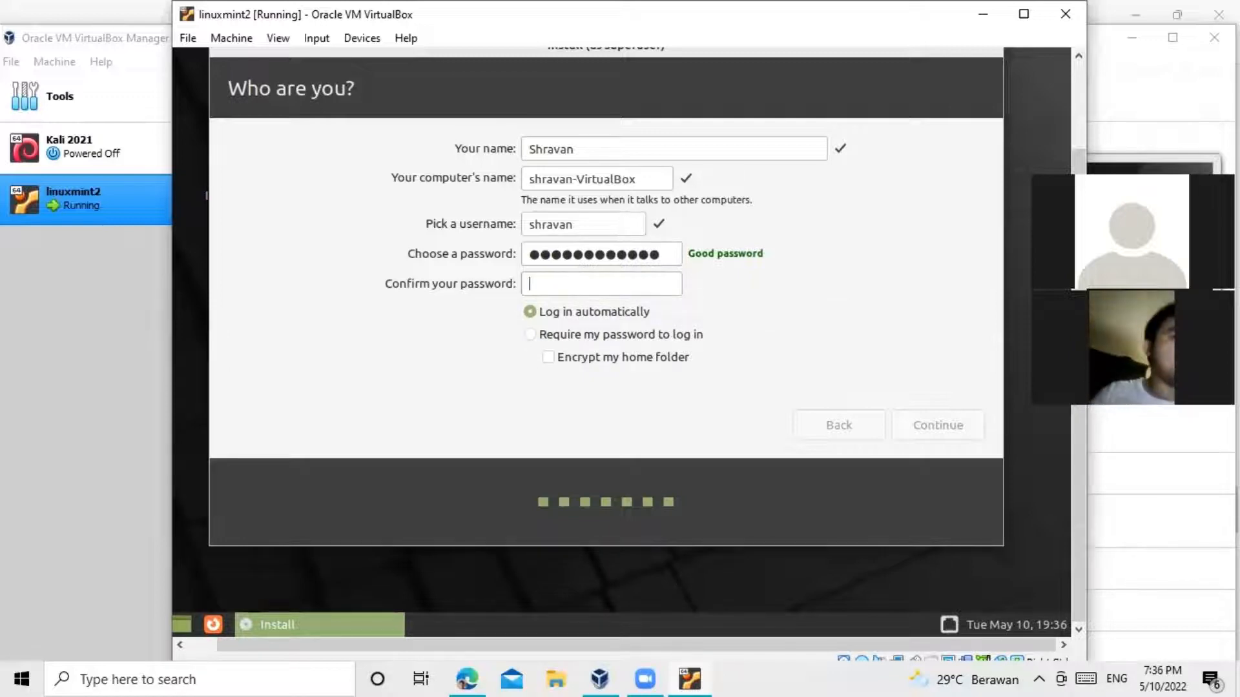
text(••••)
key(BackSpace)
key(BackSpace)
key(BackSpace)
key(BackSpace)
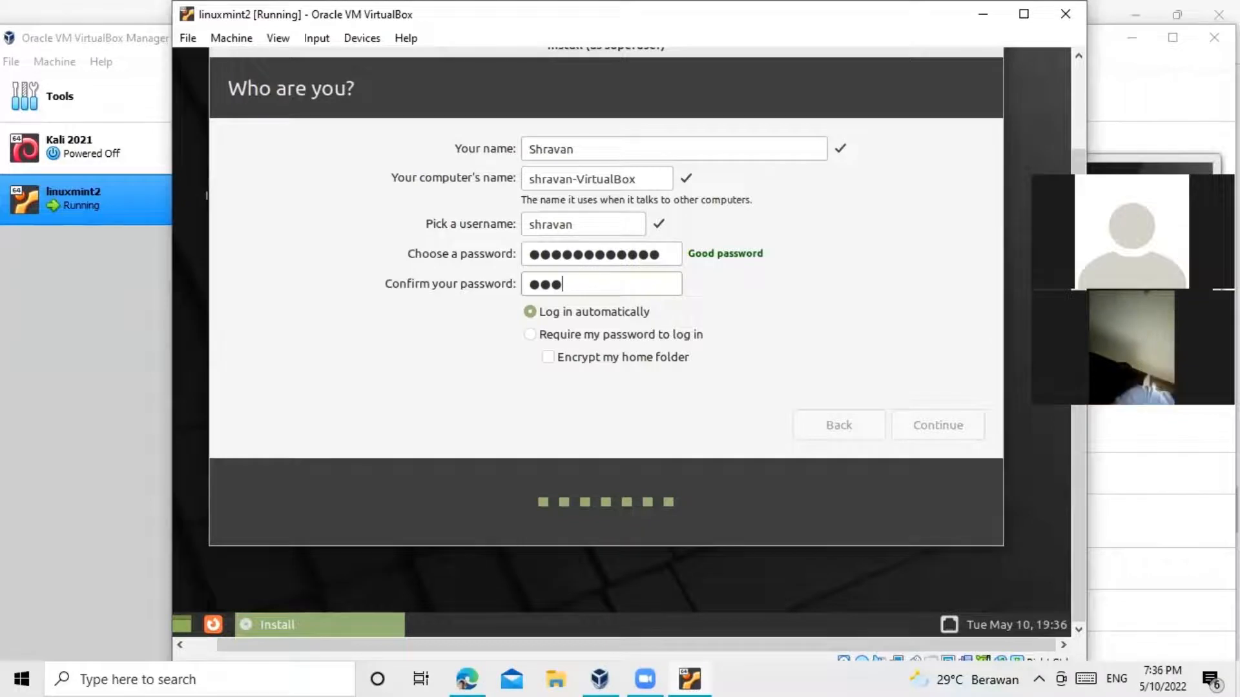
text(••••••)
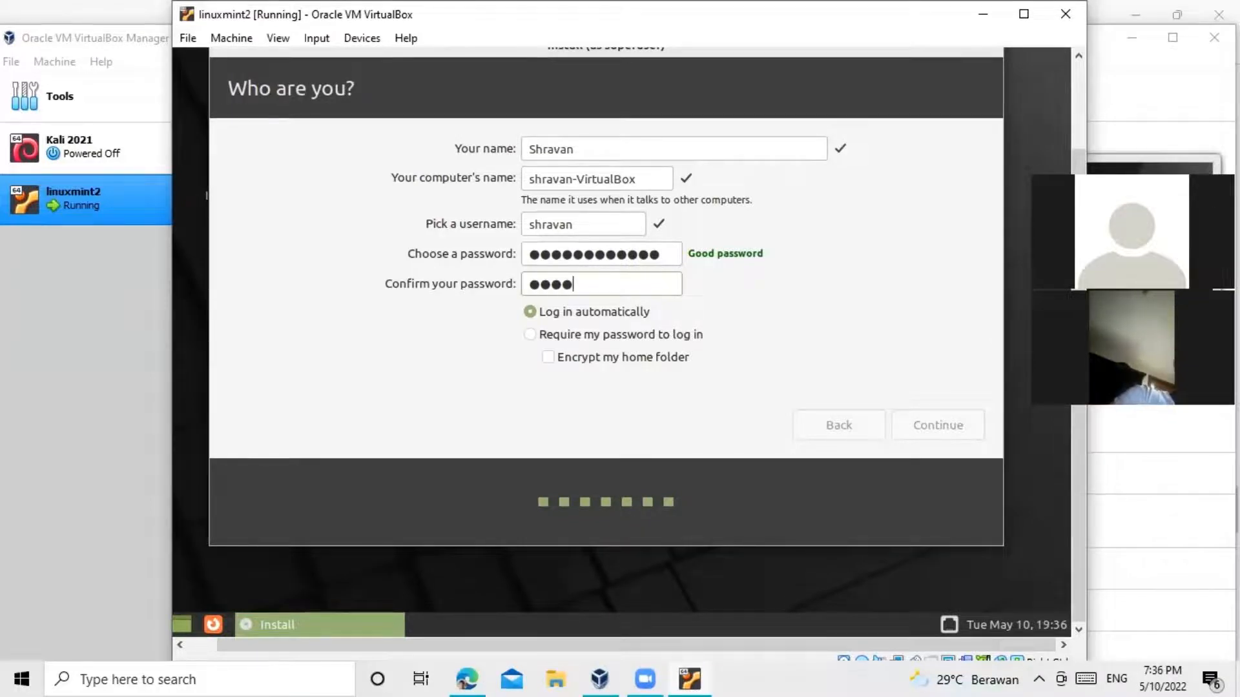
text(•••)
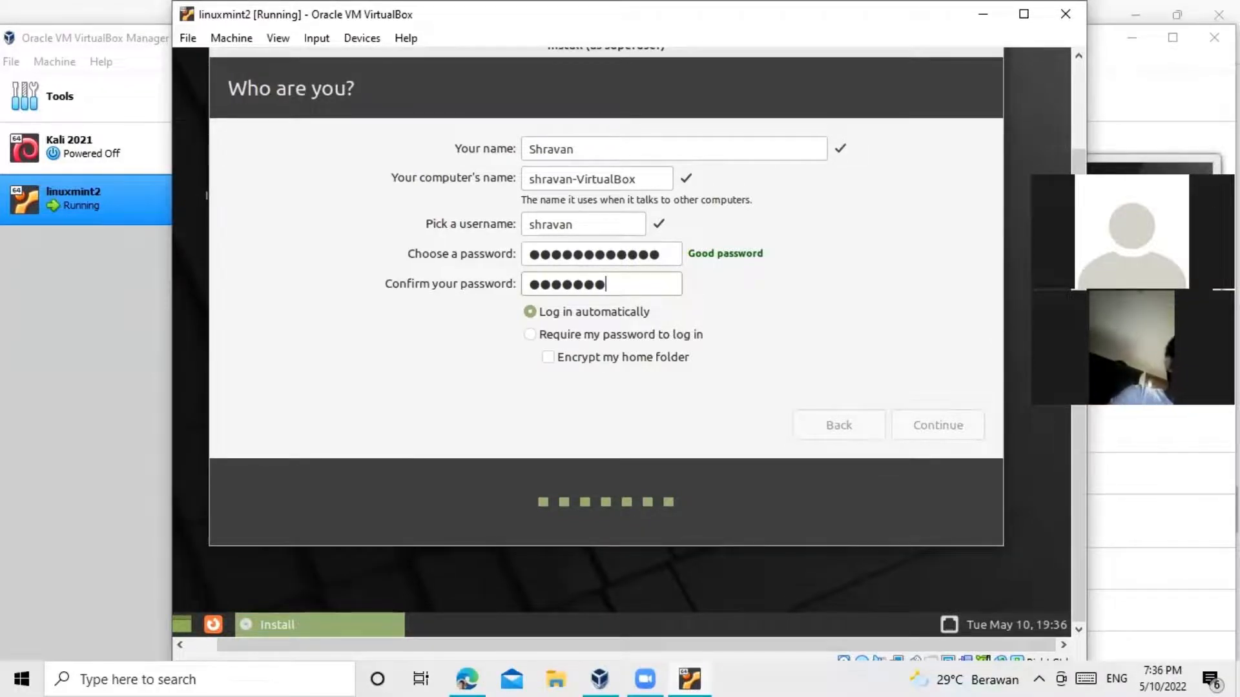
text(•)
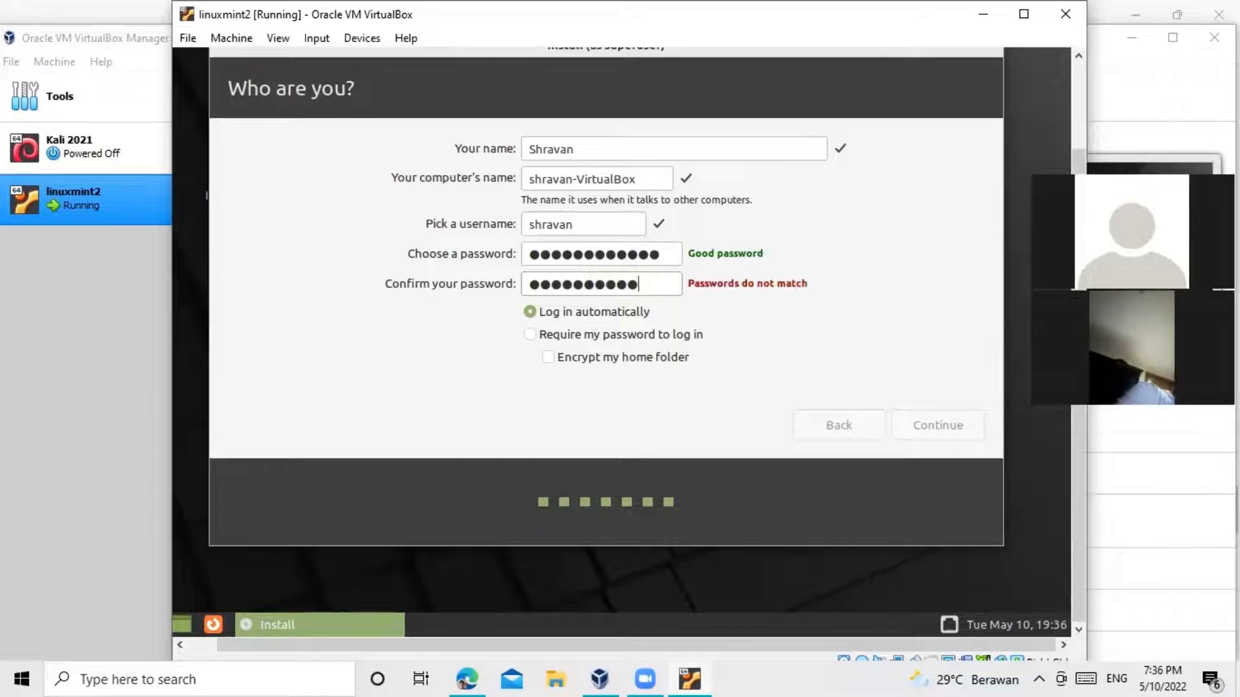
text(•••)
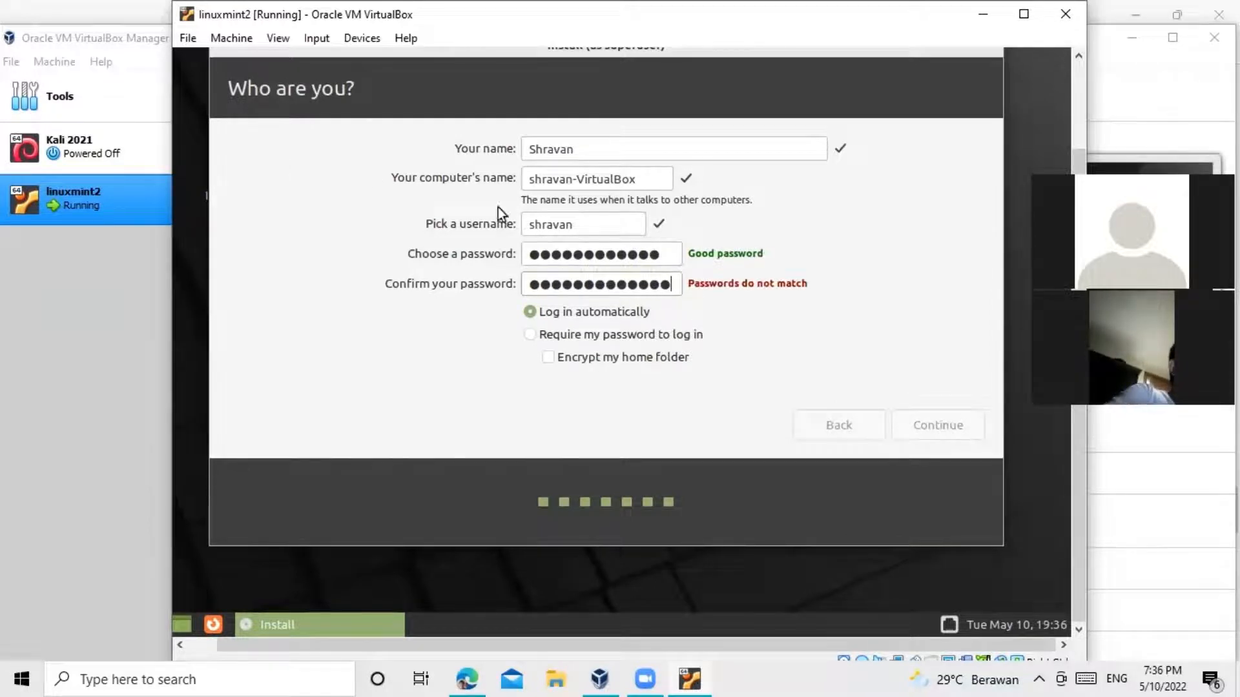
Step: Clear both password fields and enter a new account password
double_click(588, 254)
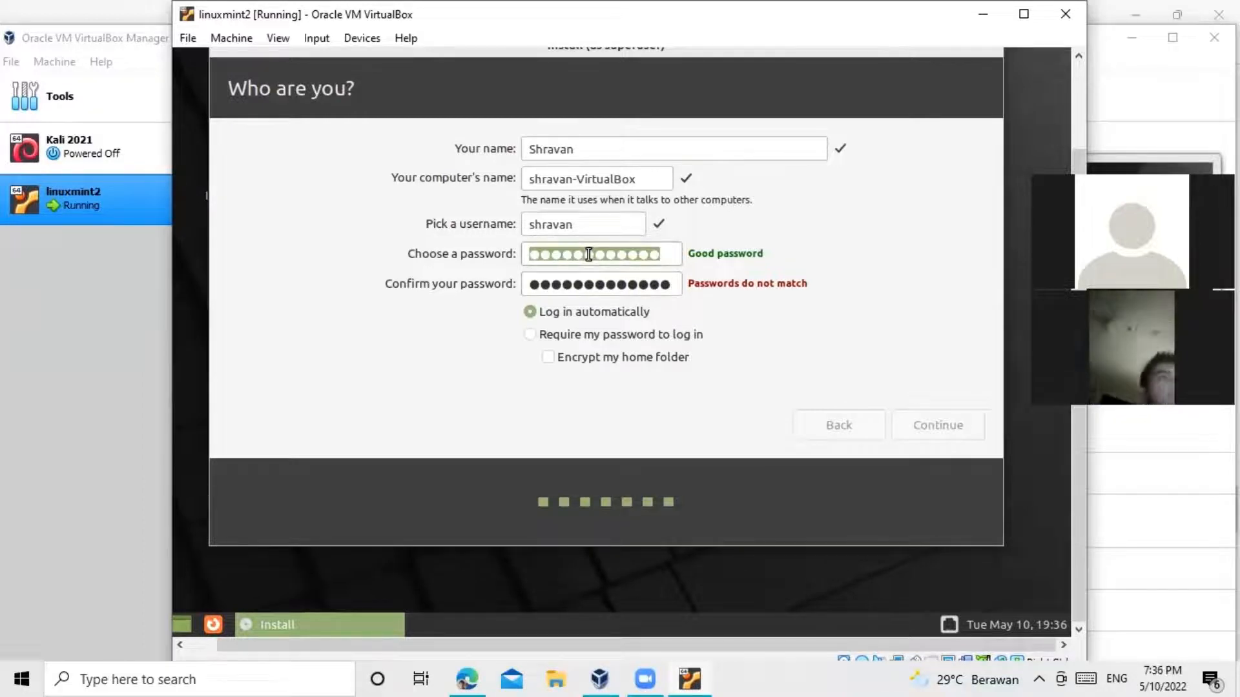
key(BackSpace)
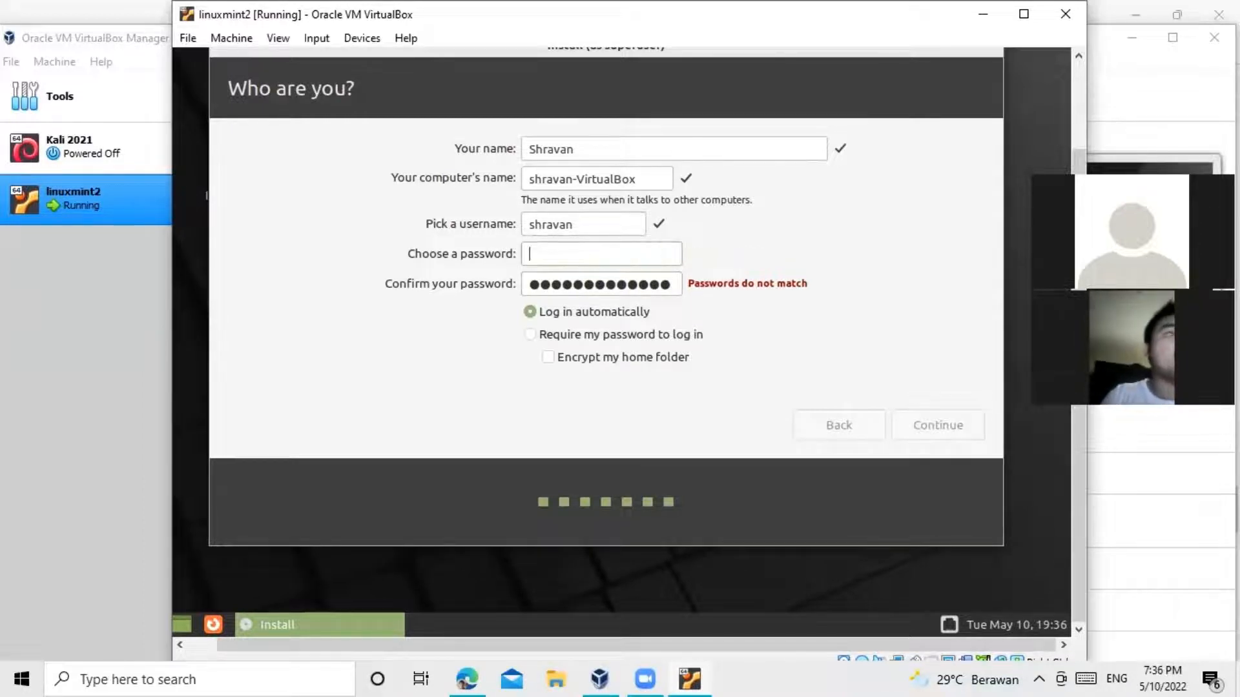
double_click(603, 283)
key(BackSpace)
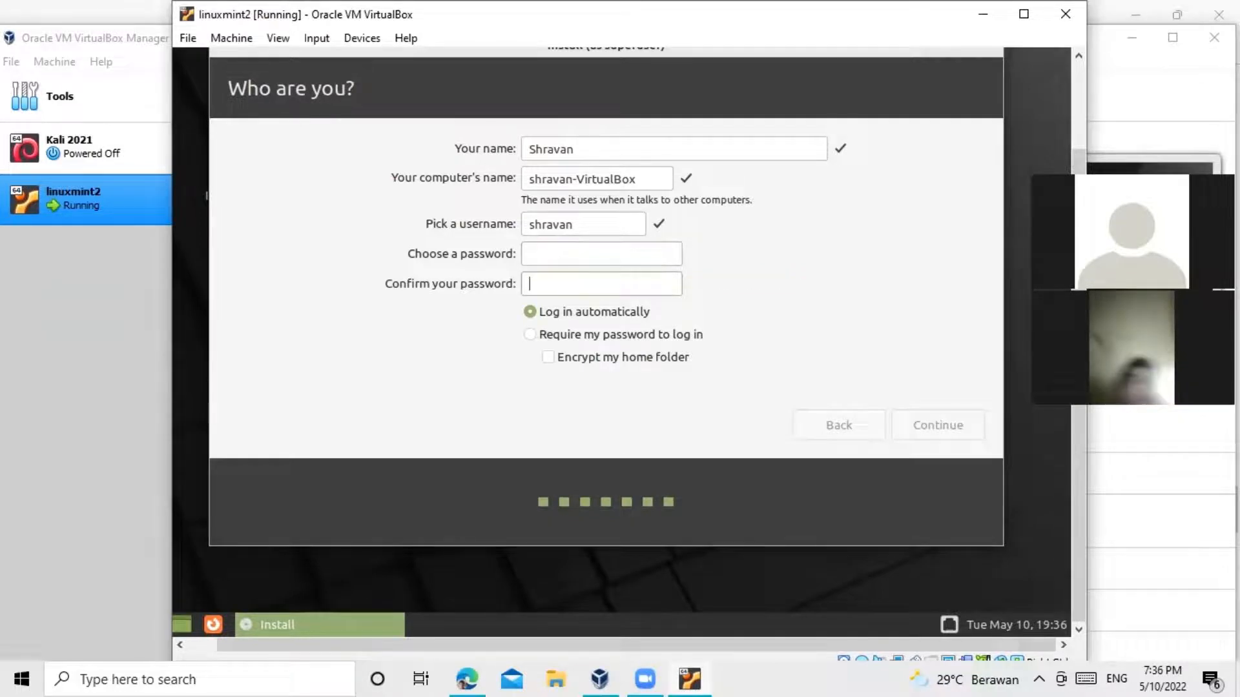
click(576, 259)
text(s)
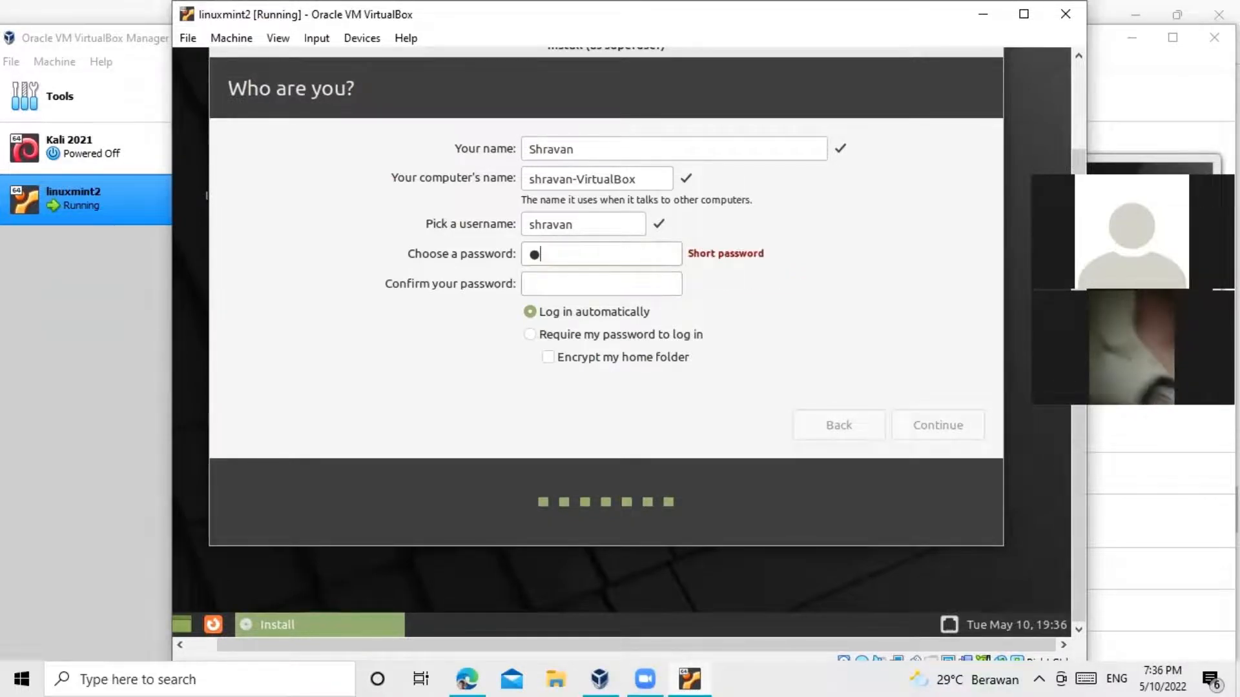
key(BackSpace)
text(1234567890)
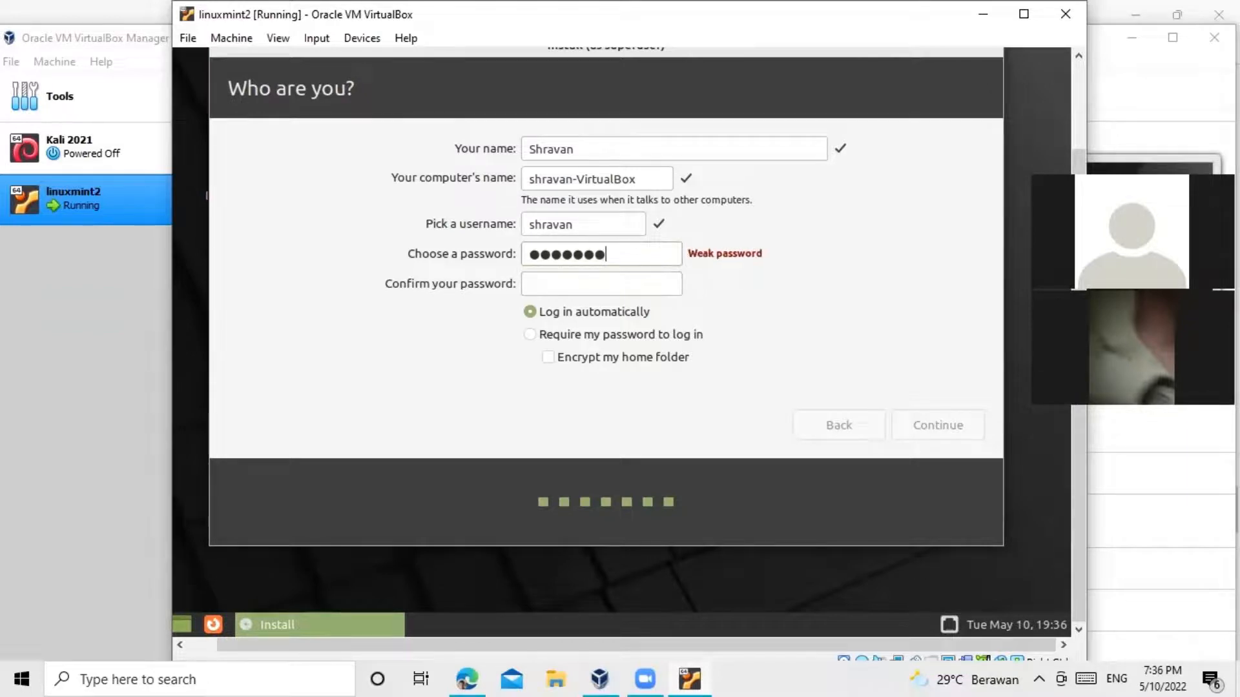
text(abc)
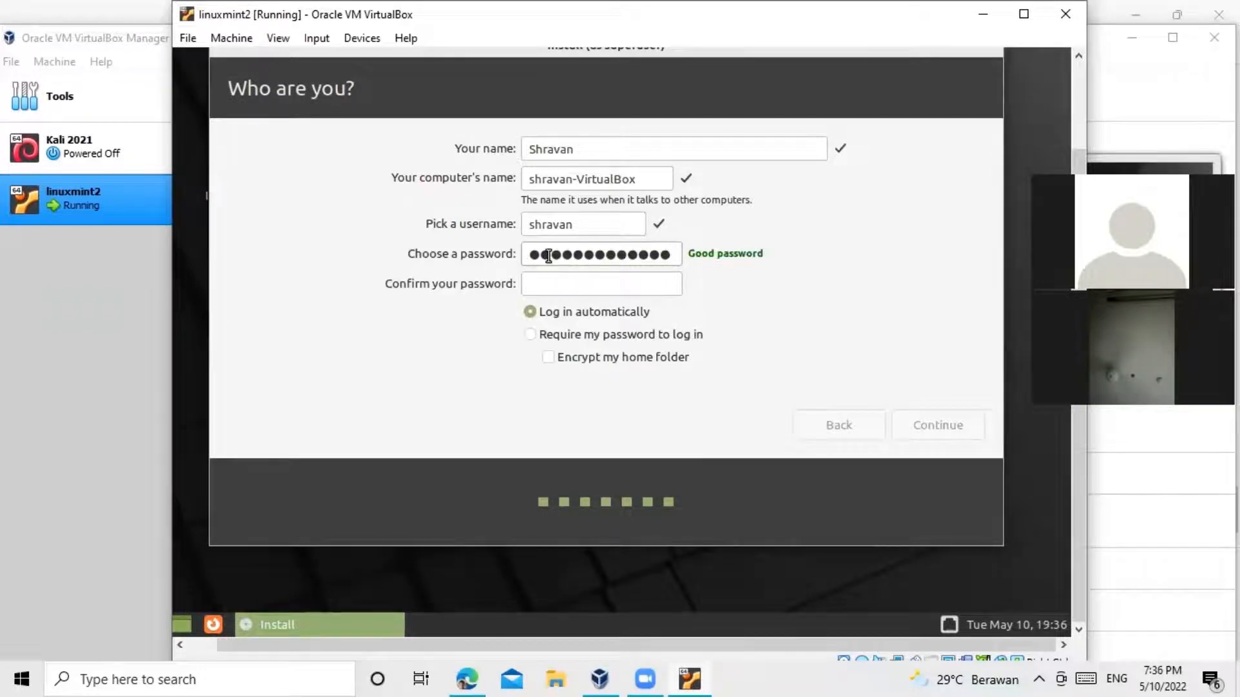
Step: Fill in the password confirmation, retyping it to match the new password
click(550, 282)
text(12345678)
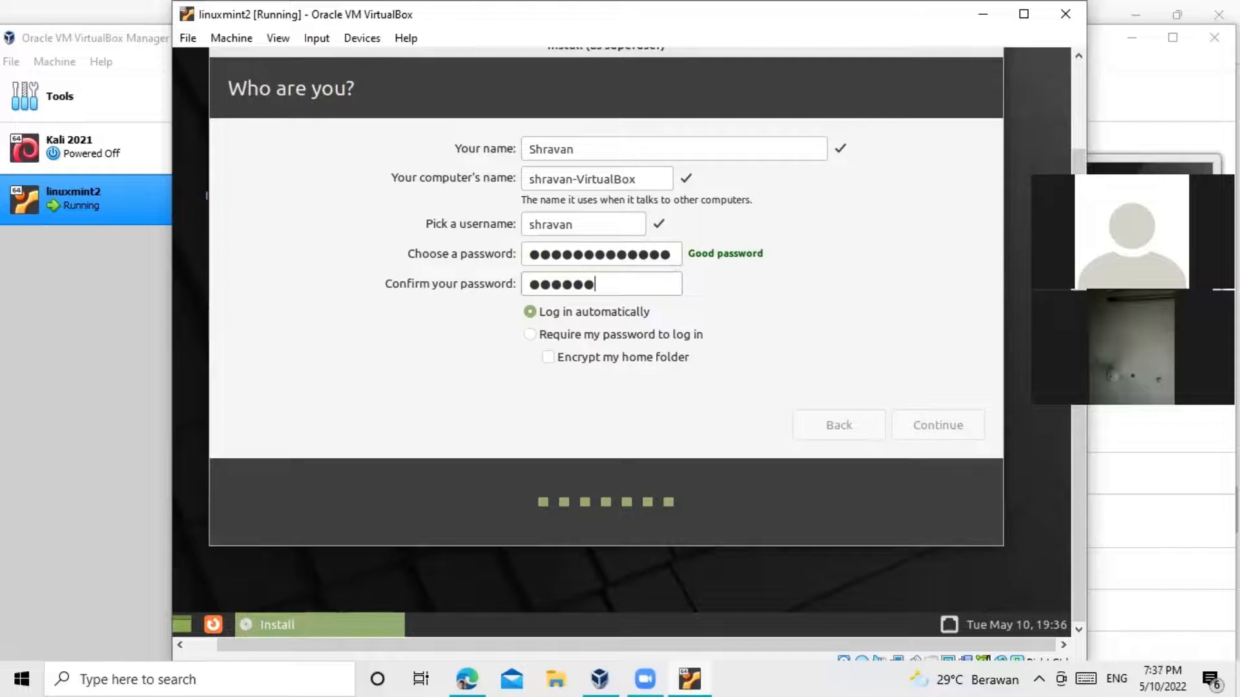
text(9)
double_click(603, 279)
key(BackSpace)
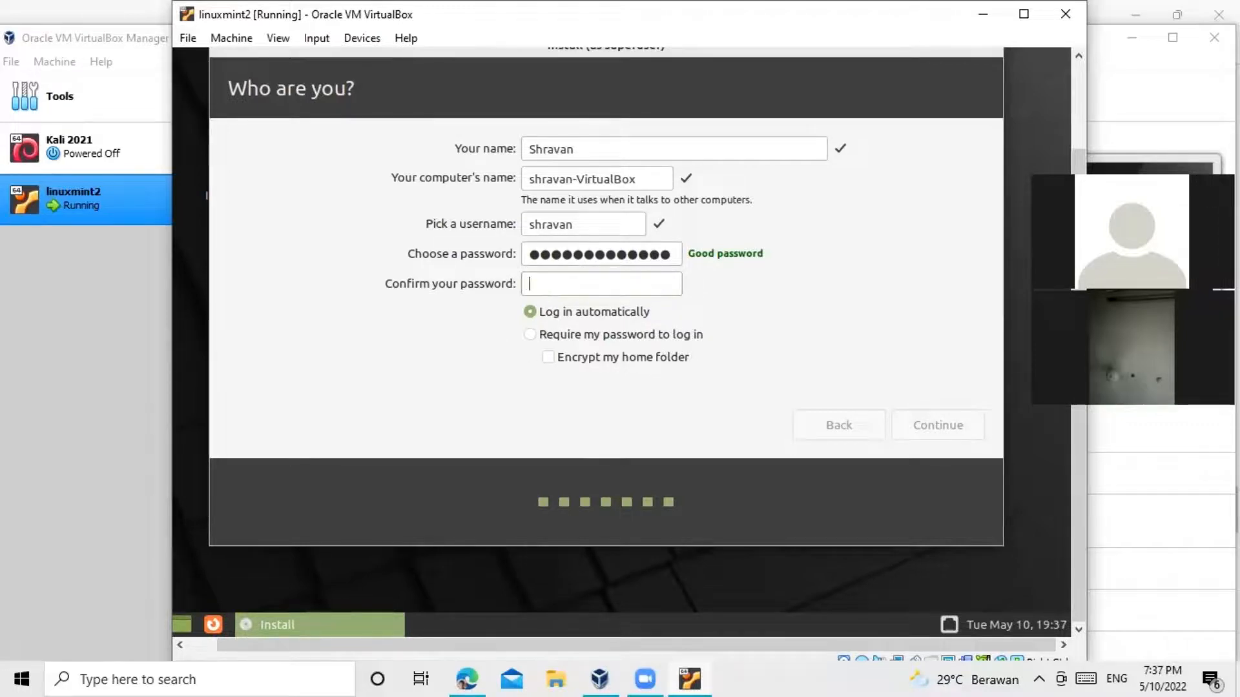
text(12345)
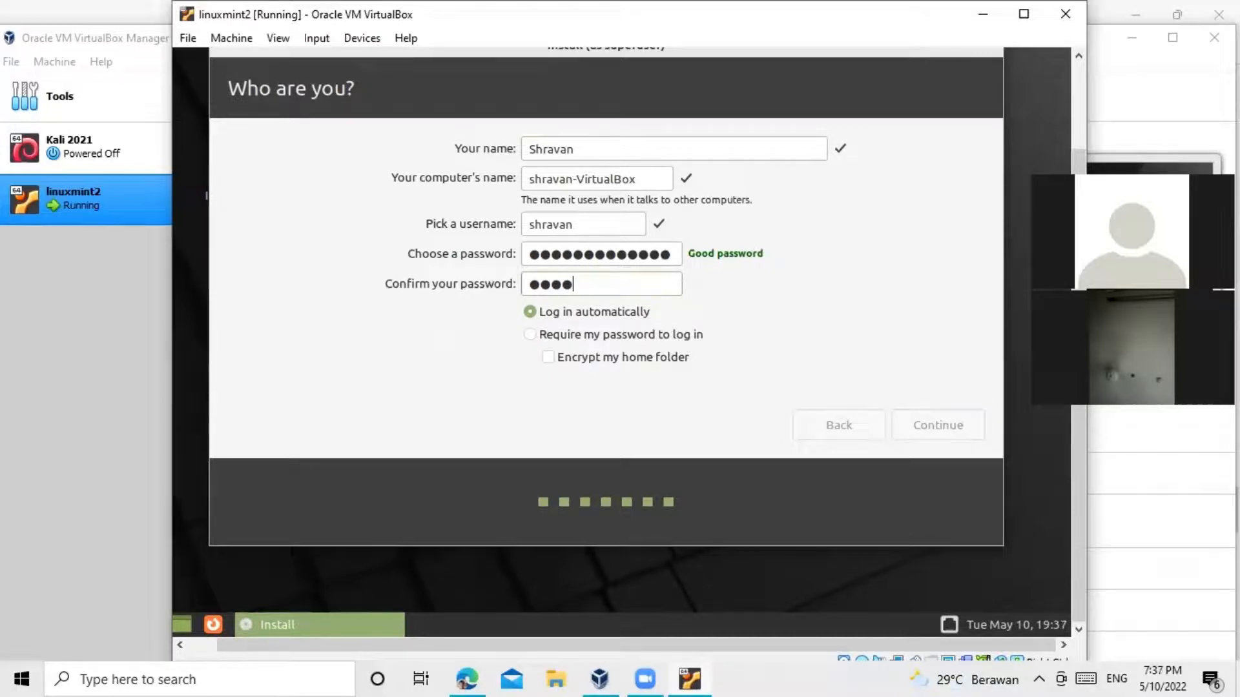
text(6789012)
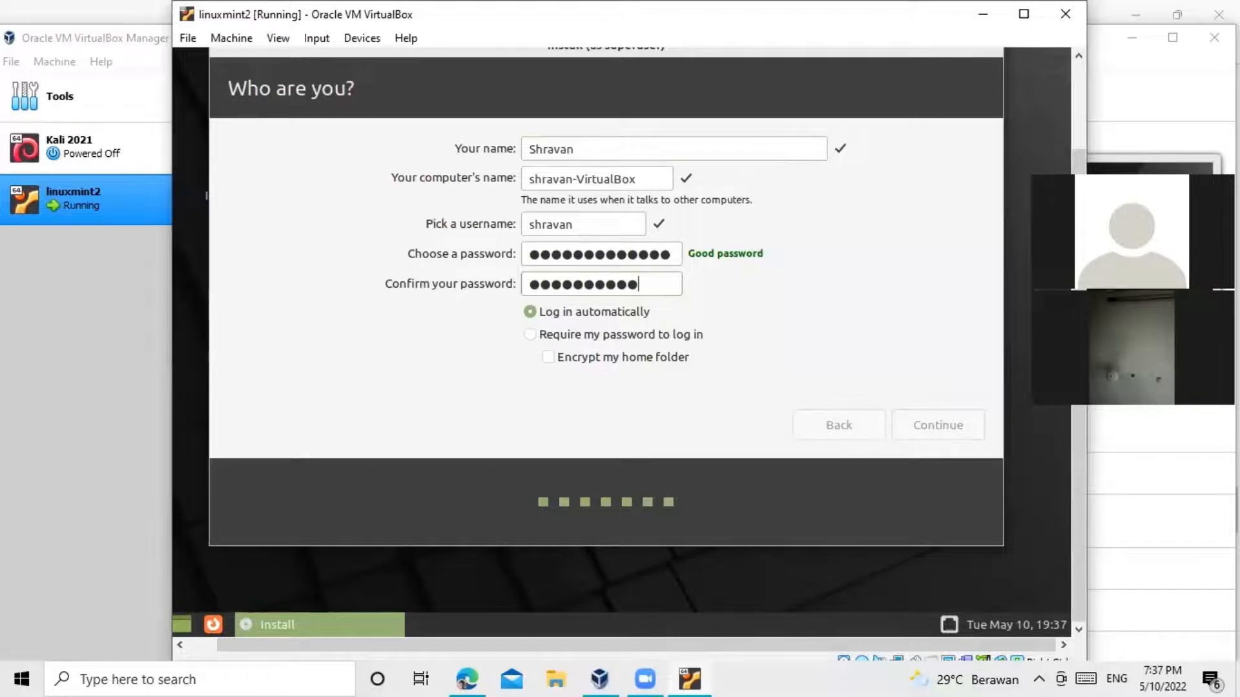
text(3)
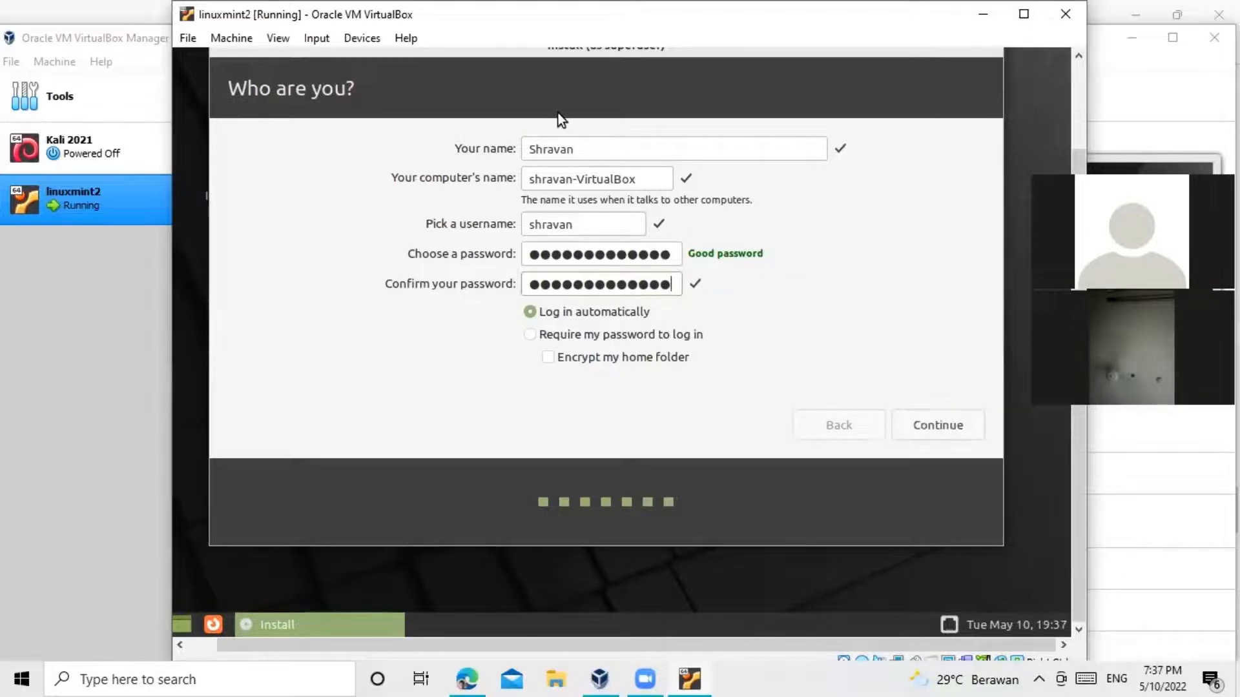
Step: Continue with the account details and let installation run to Installation Complete
click(956, 426)
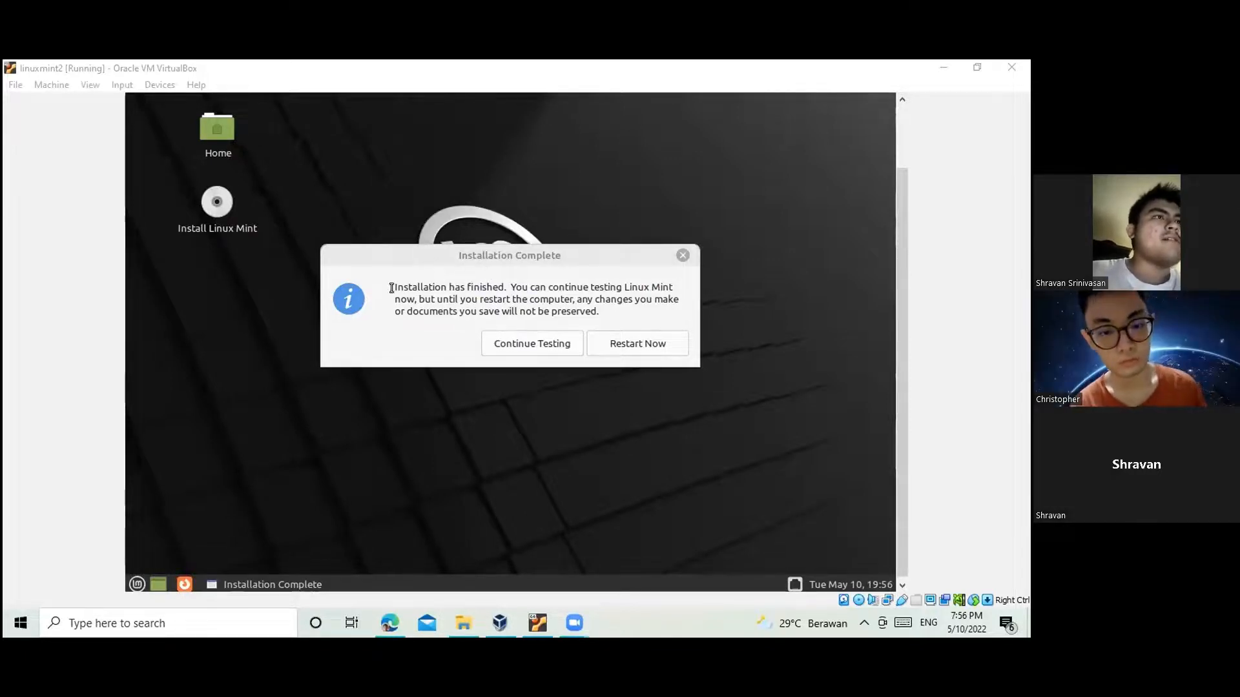
Step: Focus the VM window and choose Restart Now in the Installation Complete dialog
drag(389, 287, 452, 287)
click(552, 286)
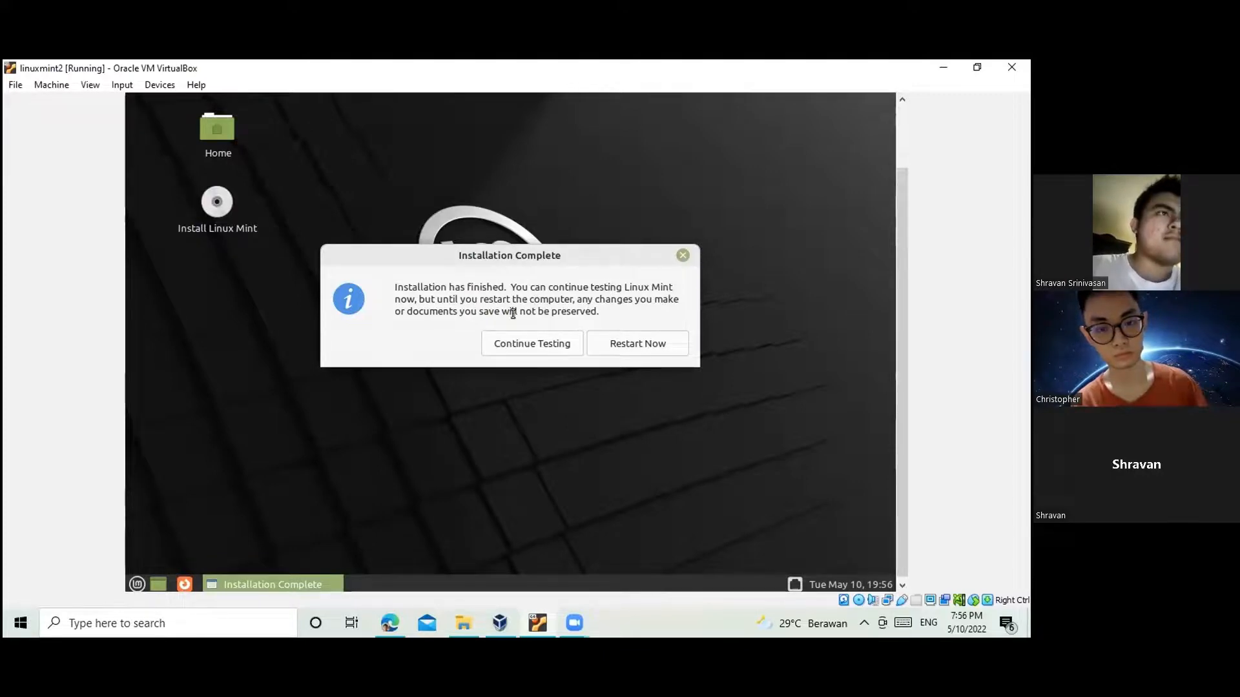
click(616, 345)
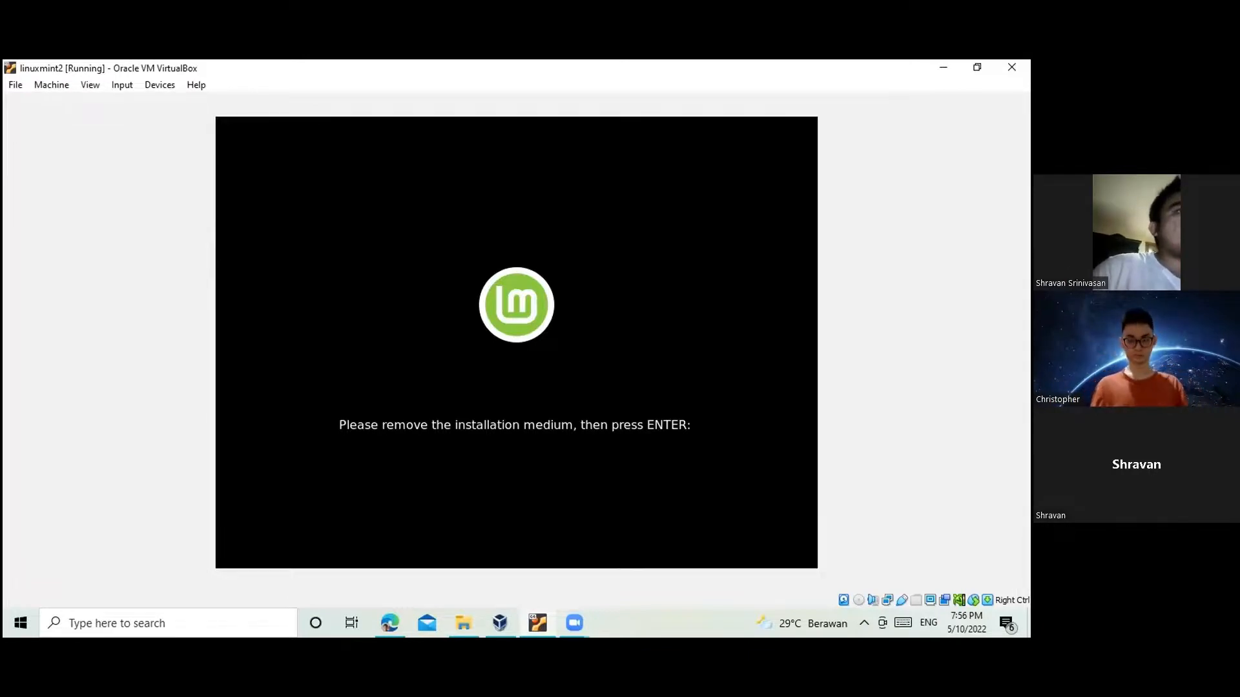
Step: Continue the reboot after removing the installation medium and dismiss both mouse-integration notices
key(Return)
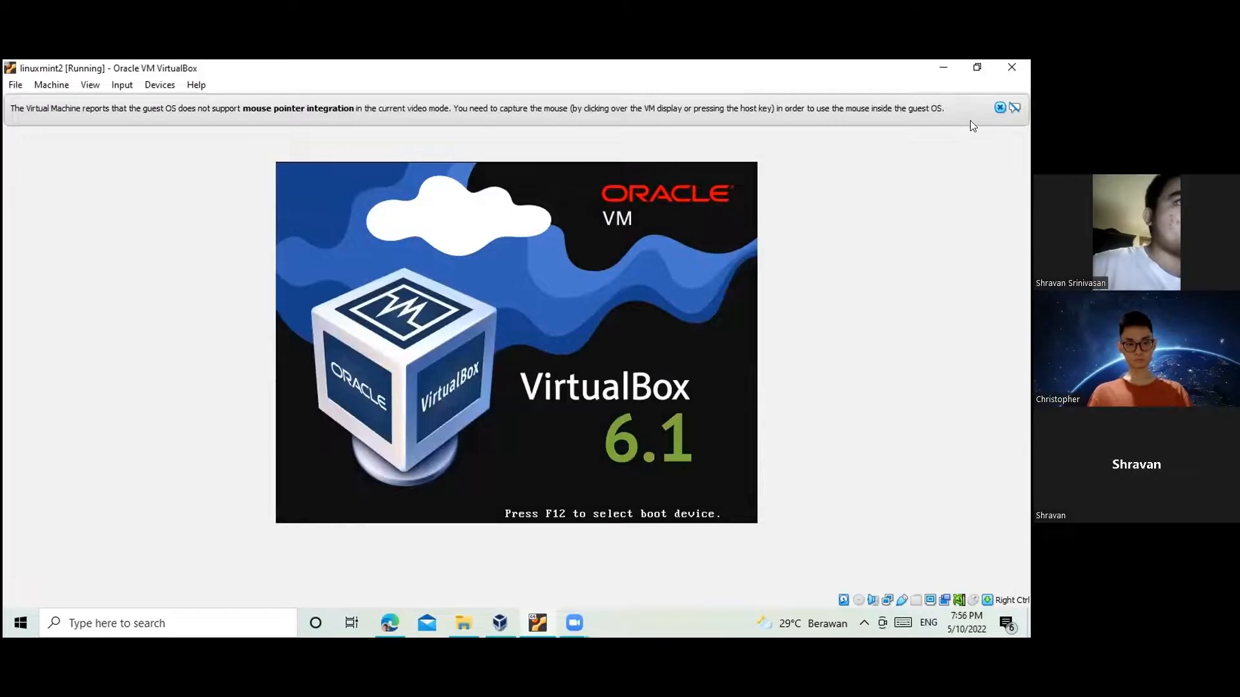
click(998, 108)
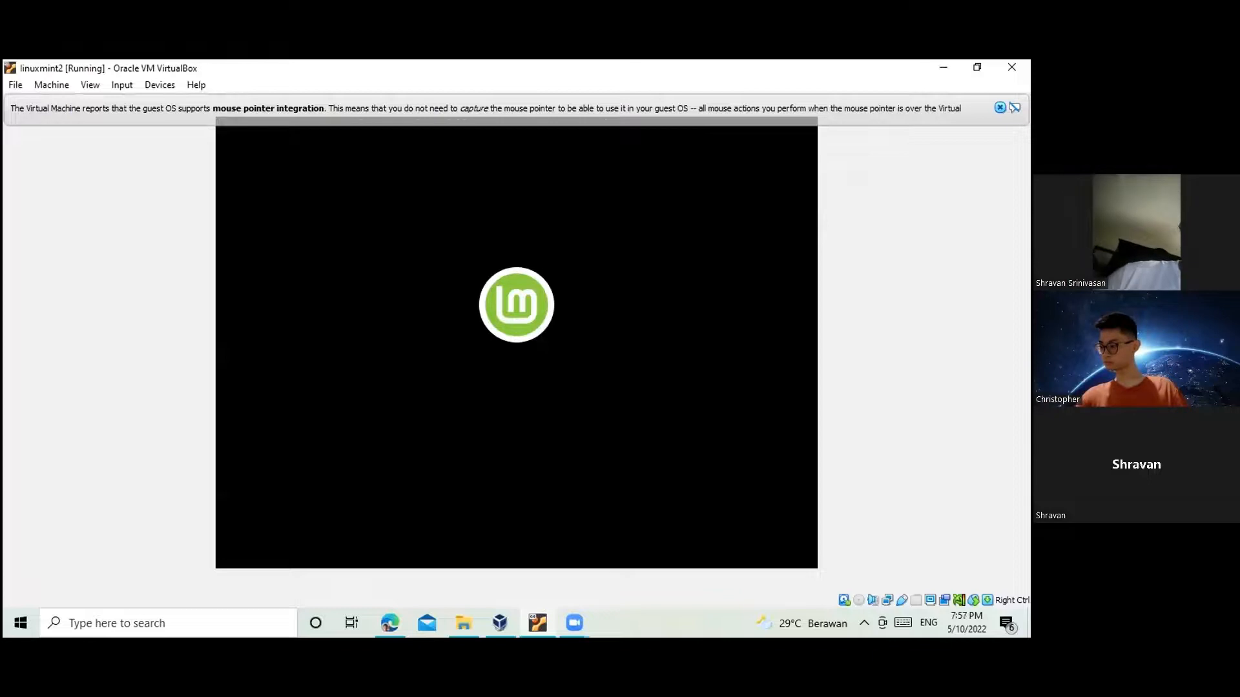
click(992, 105)
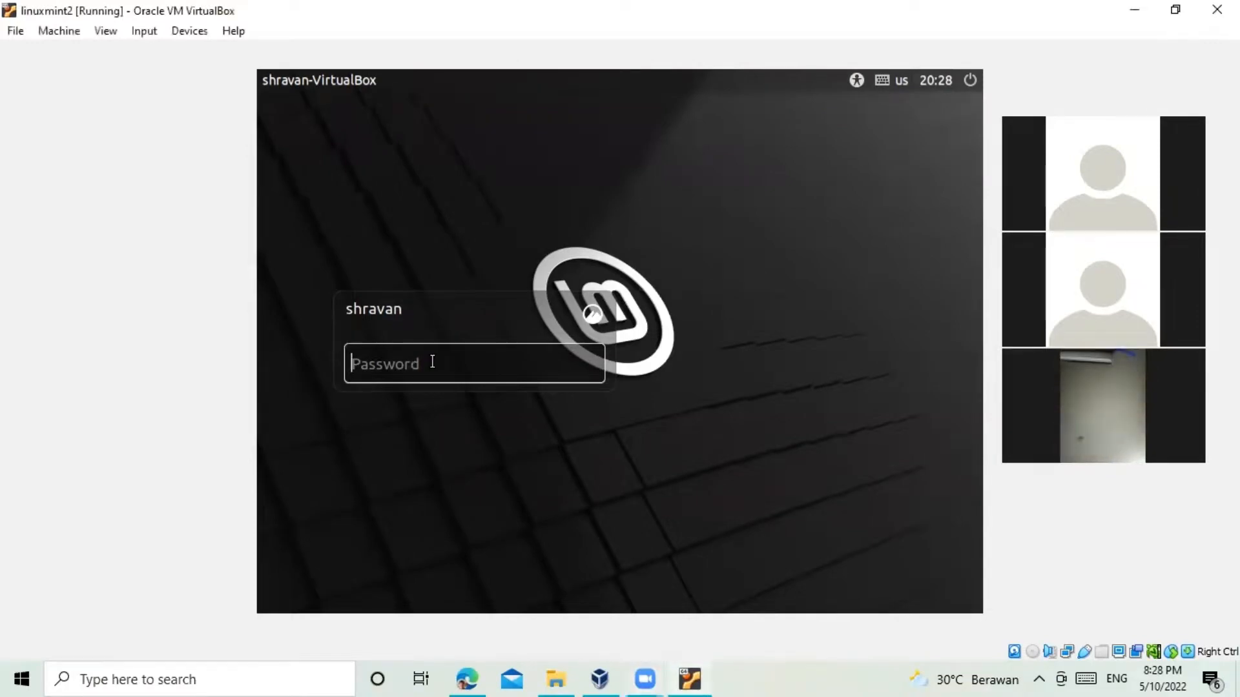
Step: Re-enter the account password at the Mint login screen and log in to the desktop
text(***)
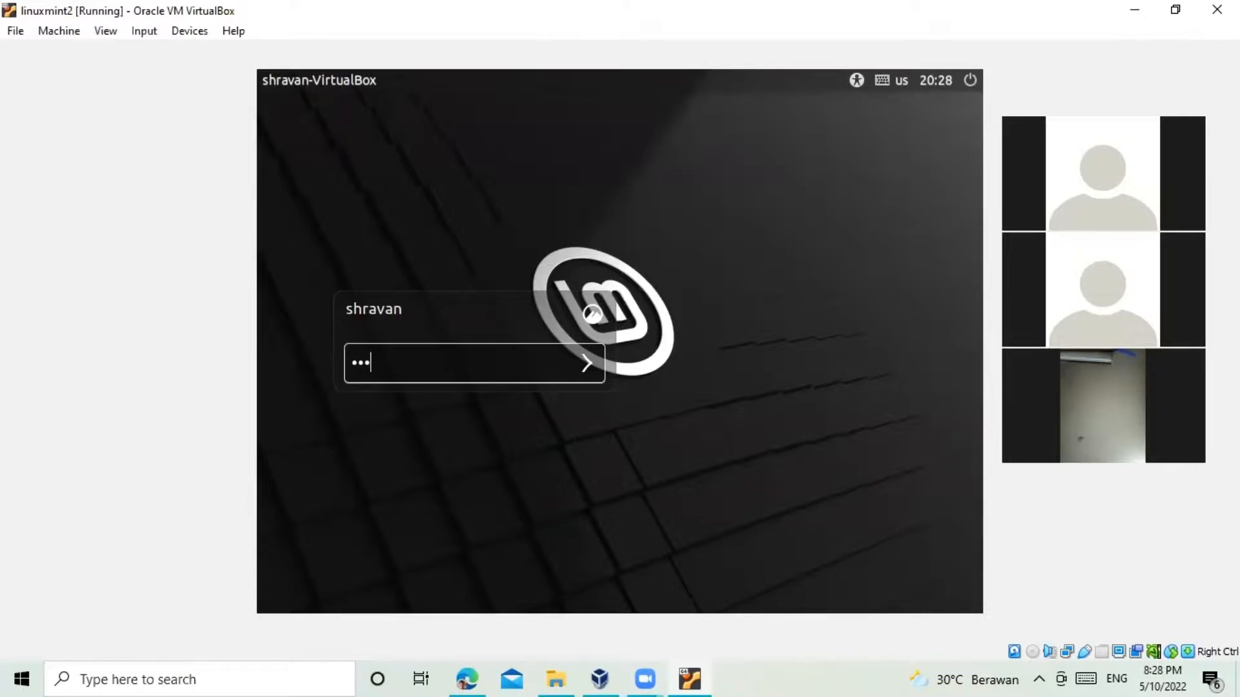
text(******)
click(583, 363)
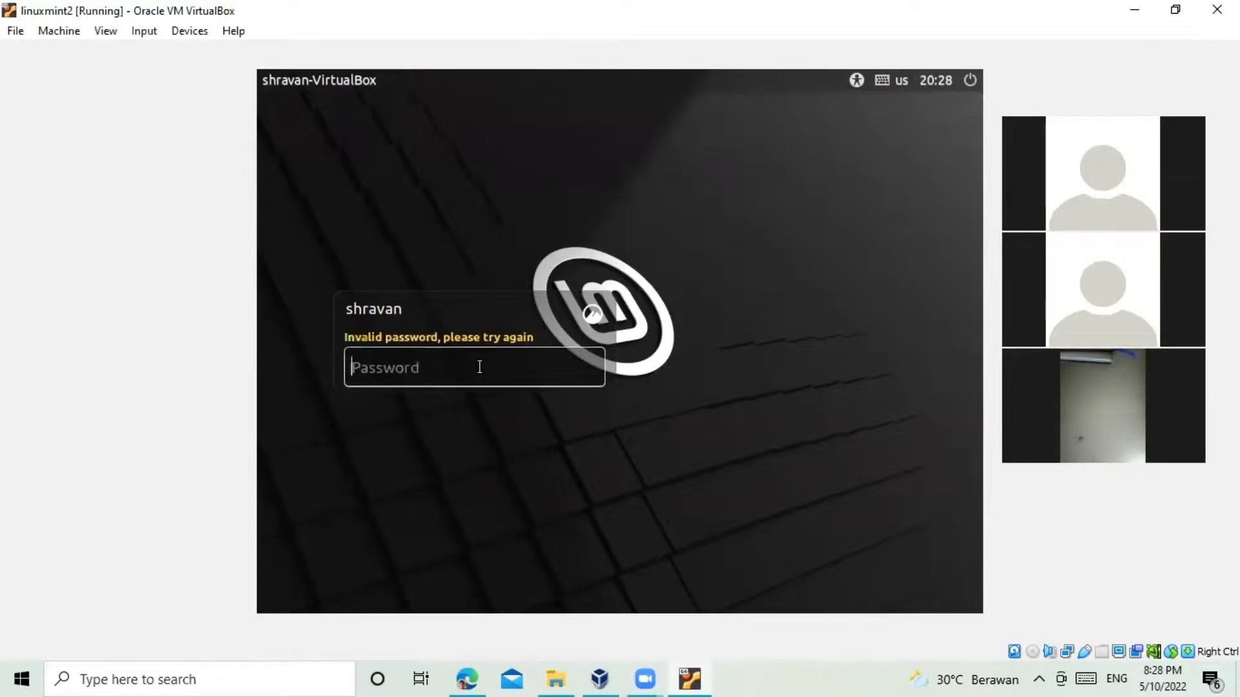
text(*****)
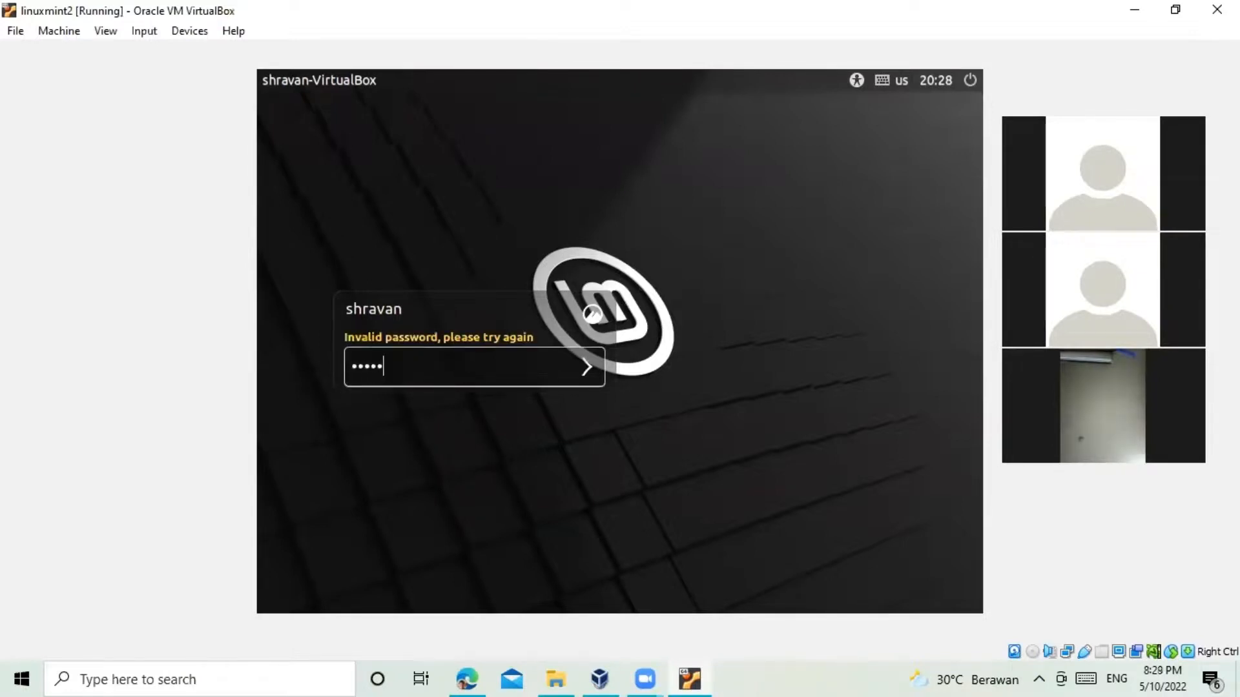
text(********)
key(Return)
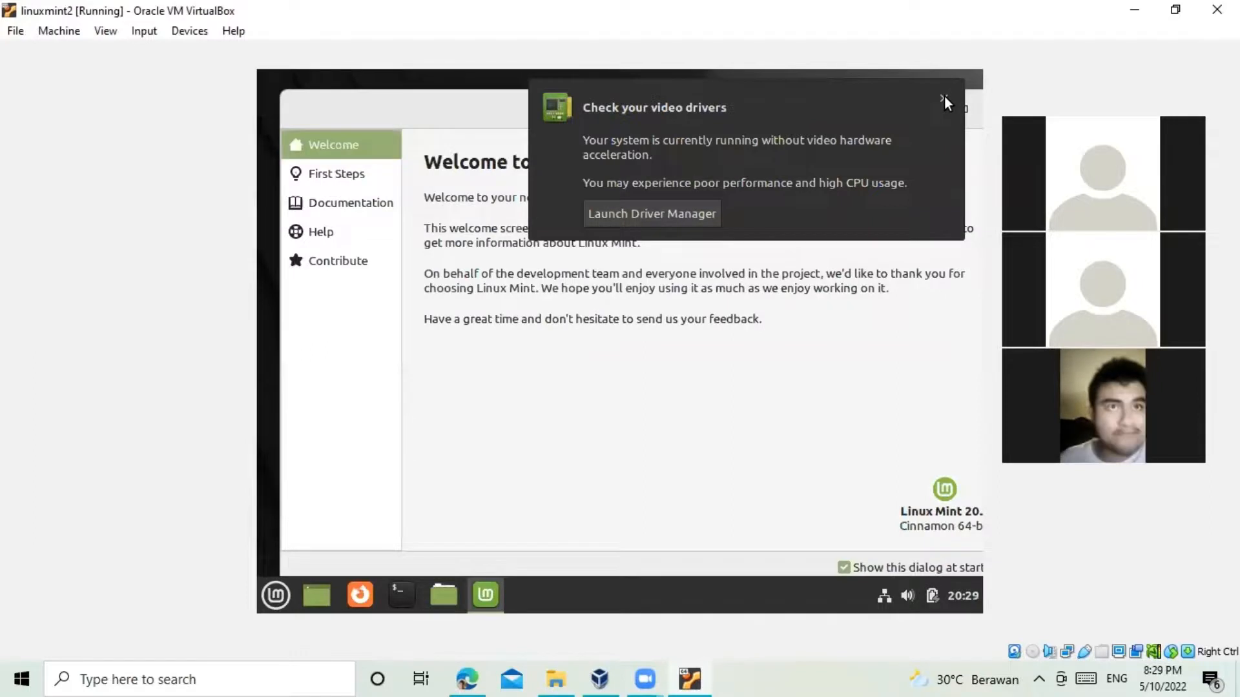
Step: Dismiss the video-driver notice and view the Welcome screen's First Steps page, then return to Welcome
click(944, 98)
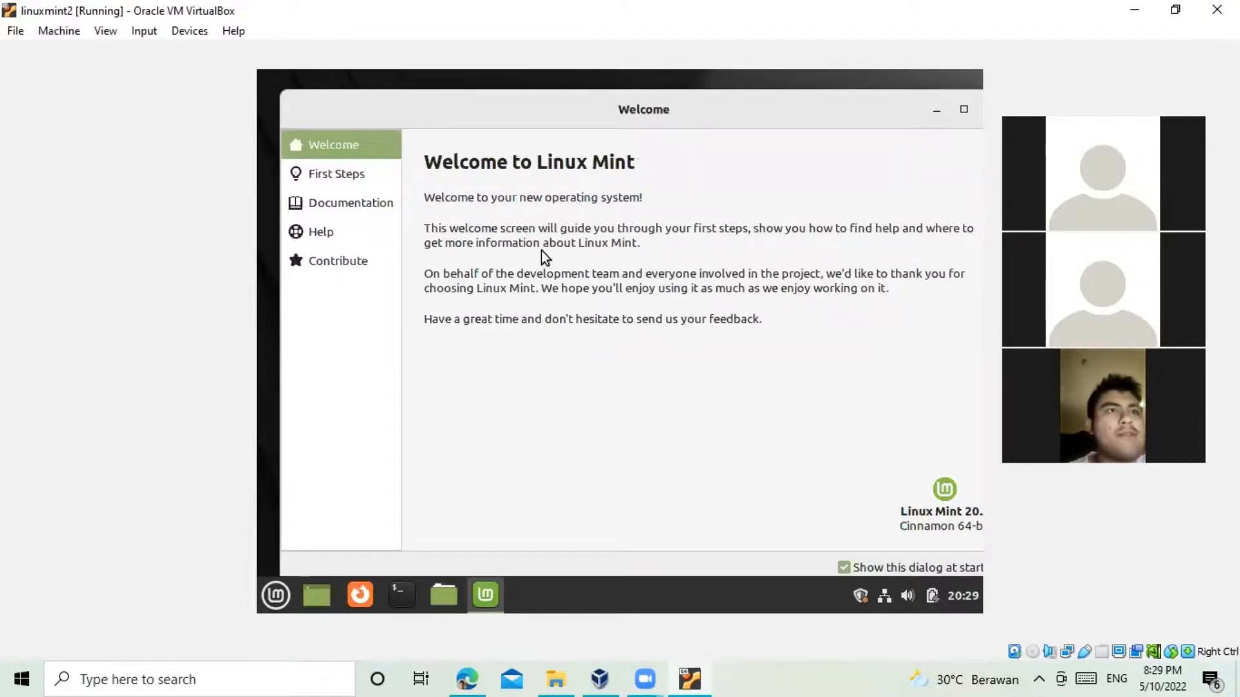
click(360, 177)
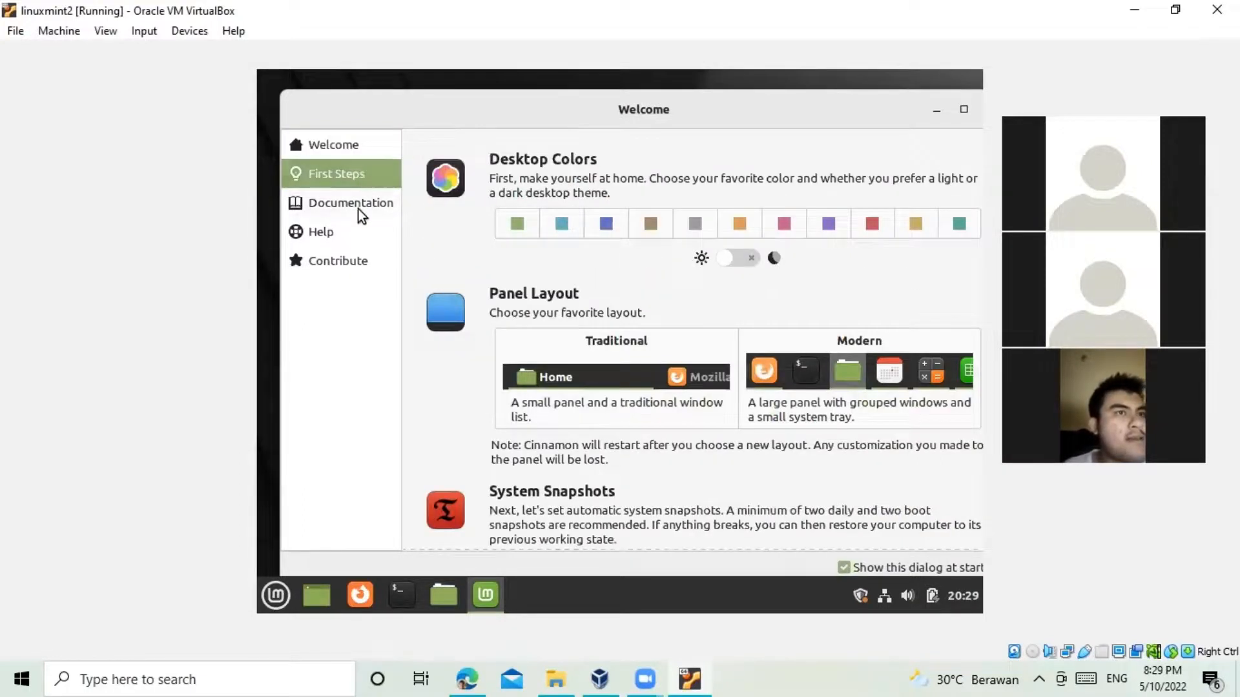
click(357, 149)
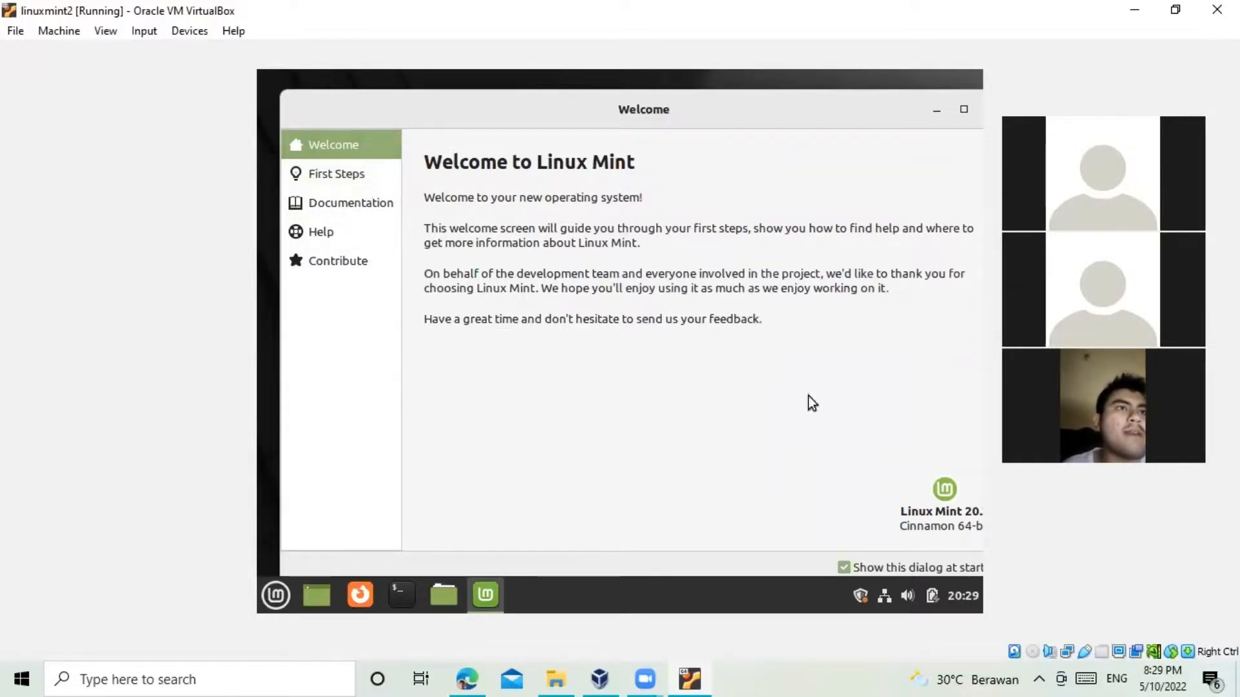
Step: Move the Welcome window left, scroll through its page, and close it
drag(719, 111, 678, 111)
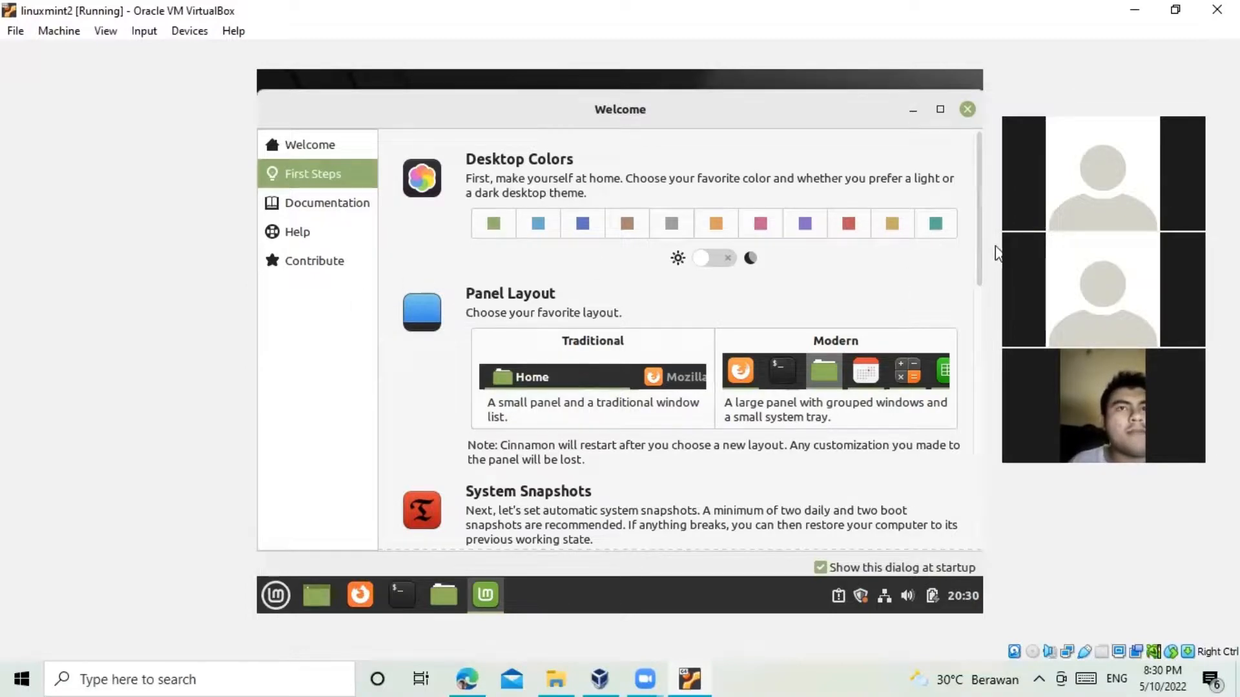
drag(977, 249, 998, 338)
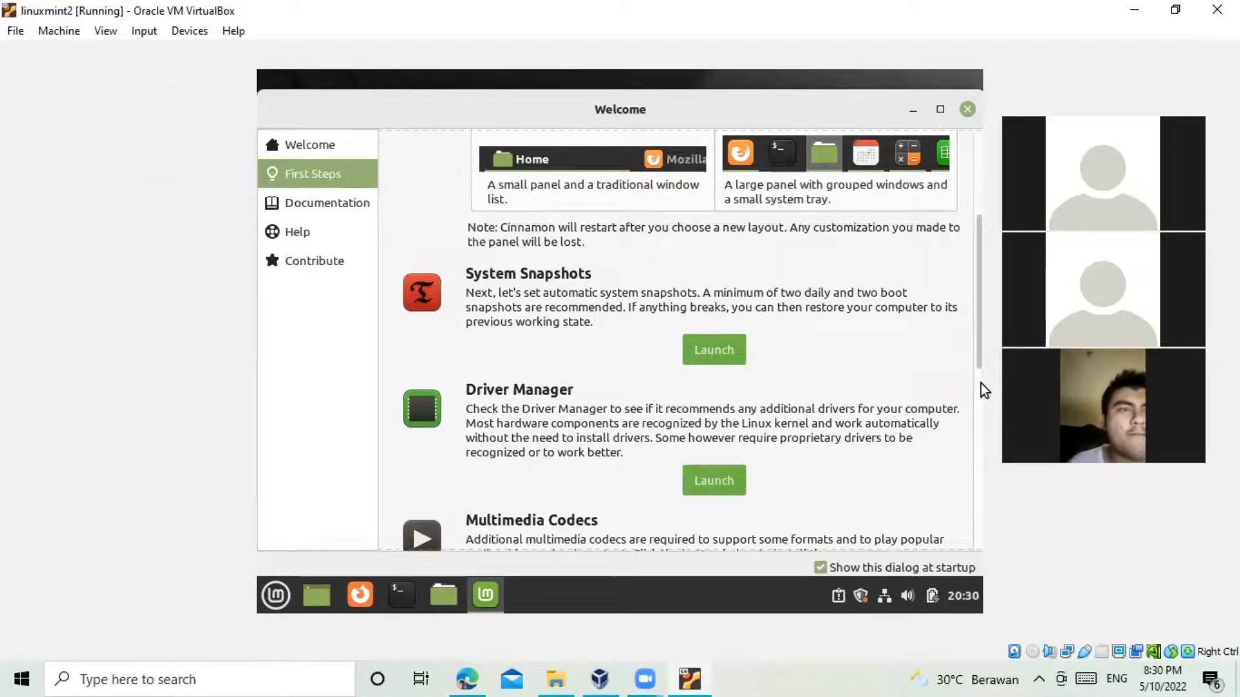
scroll(981, 383, down, 3)
scroll(980, 452, down, 3)
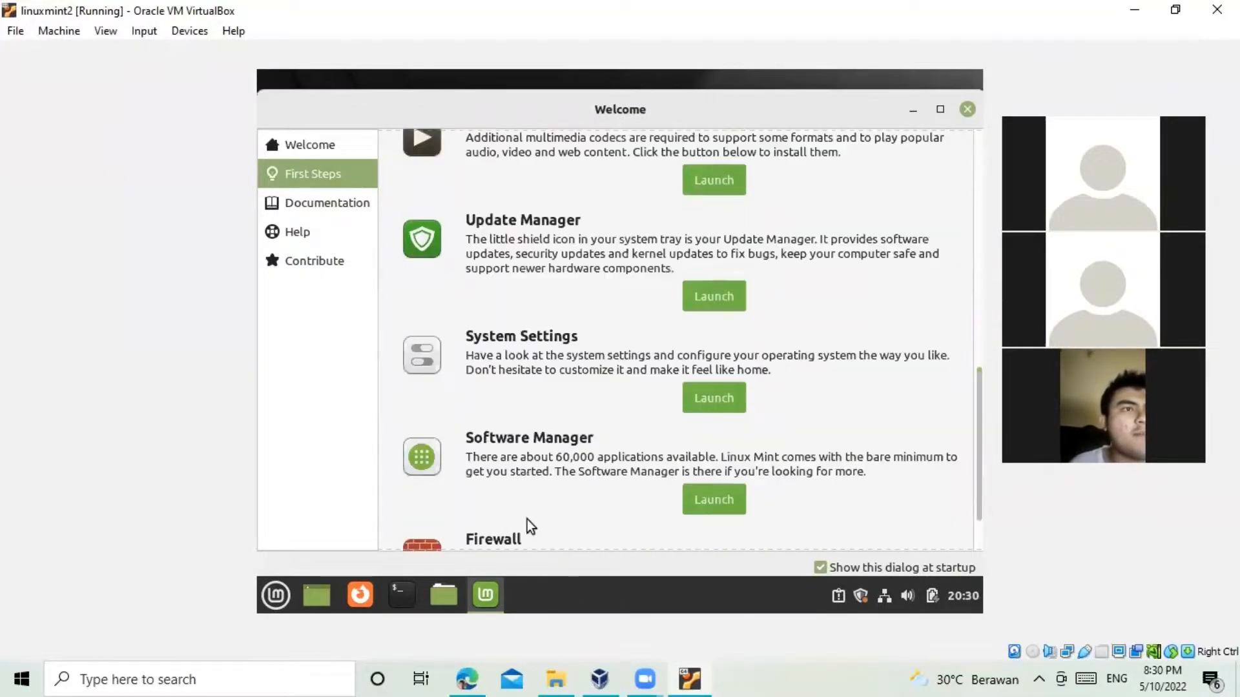
click(967, 110)
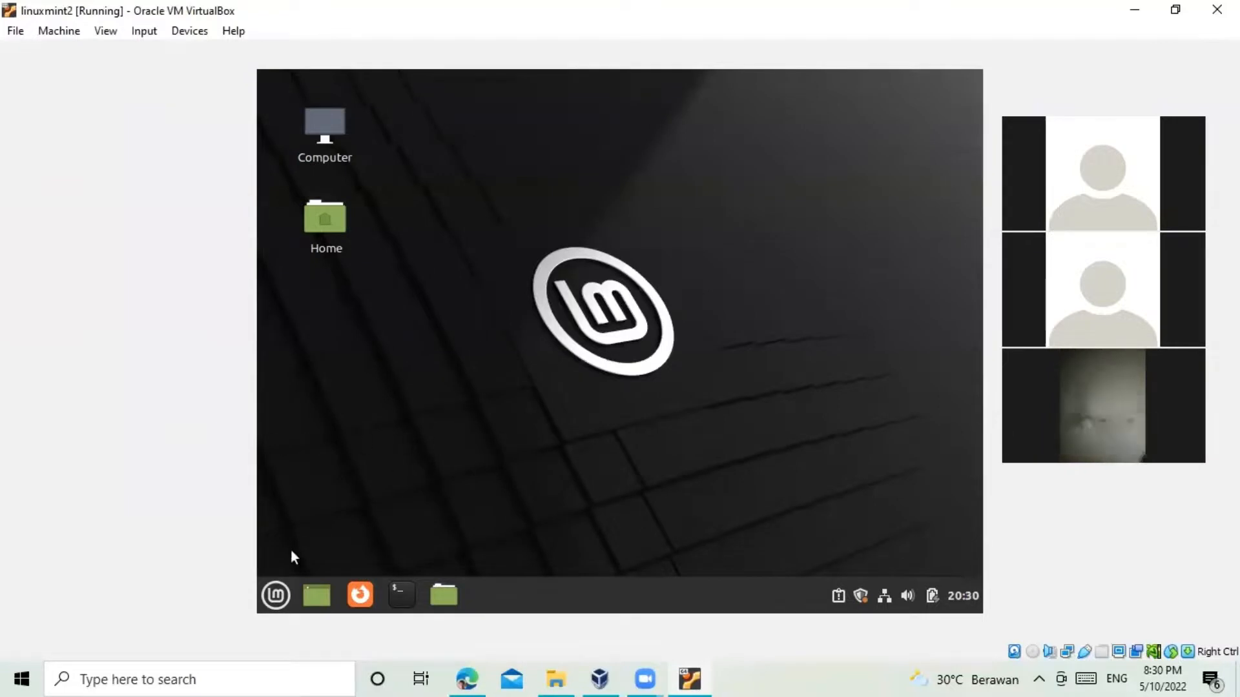
click(279, 597)
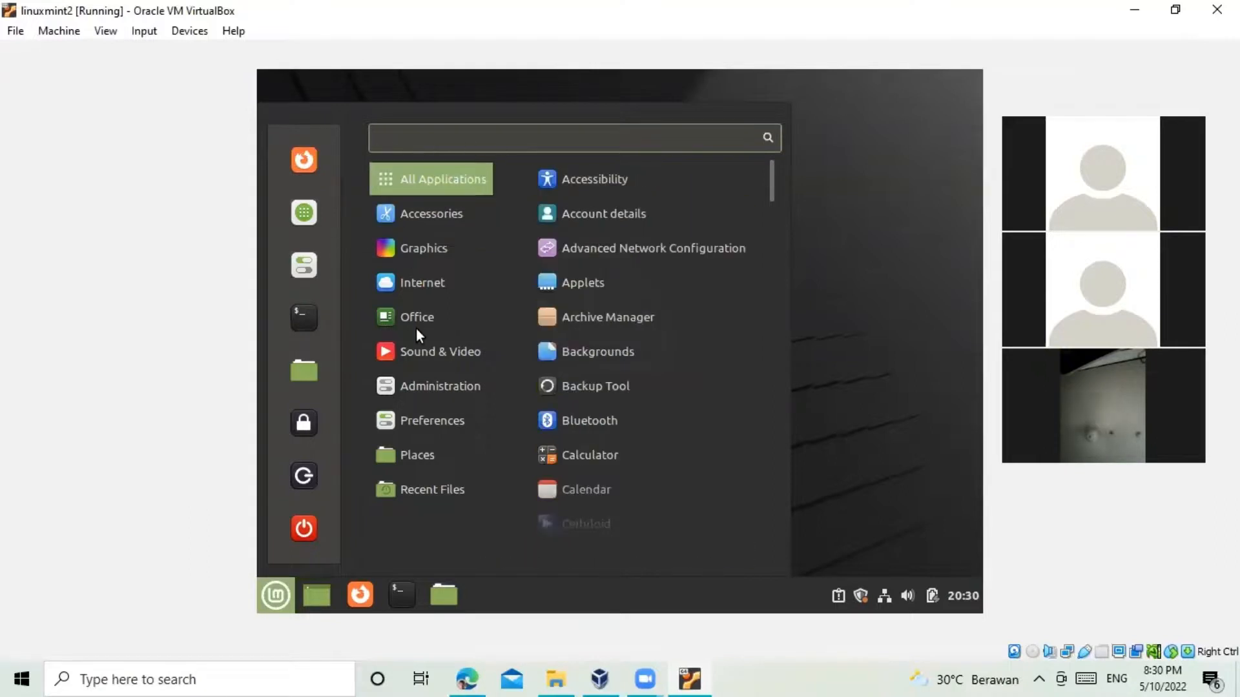
mouse_move(416, 318)
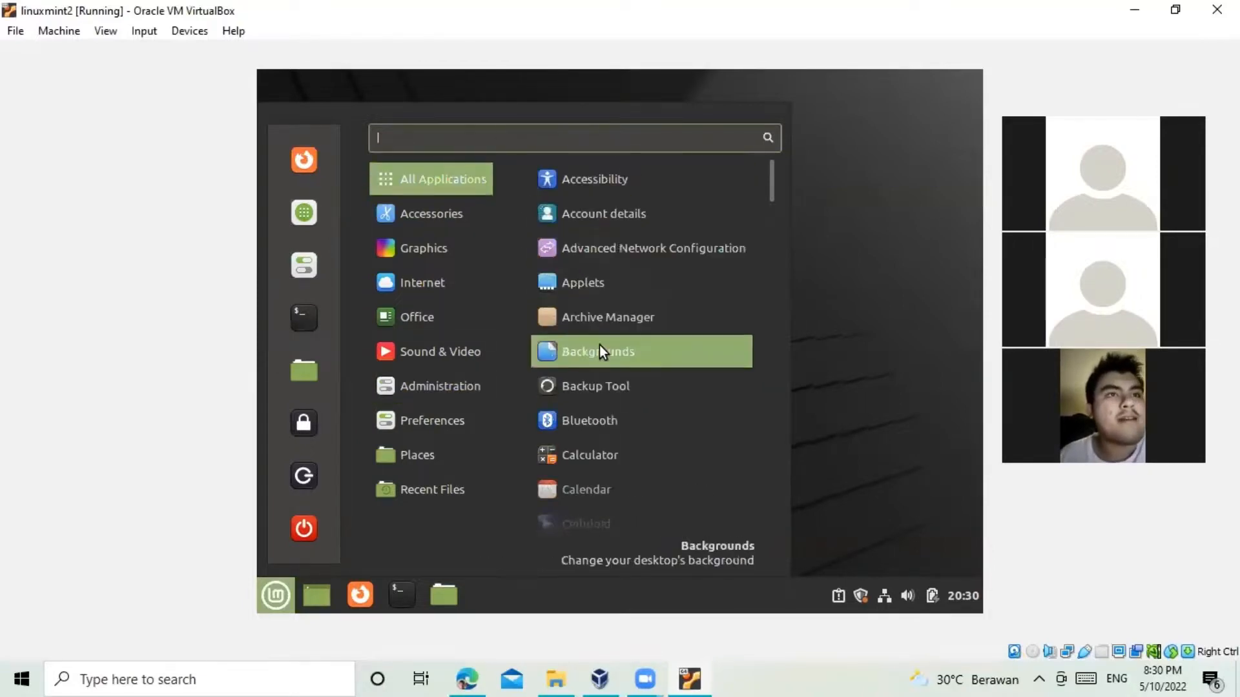
scroll(599, 345, down, 3)
click(576, 270)
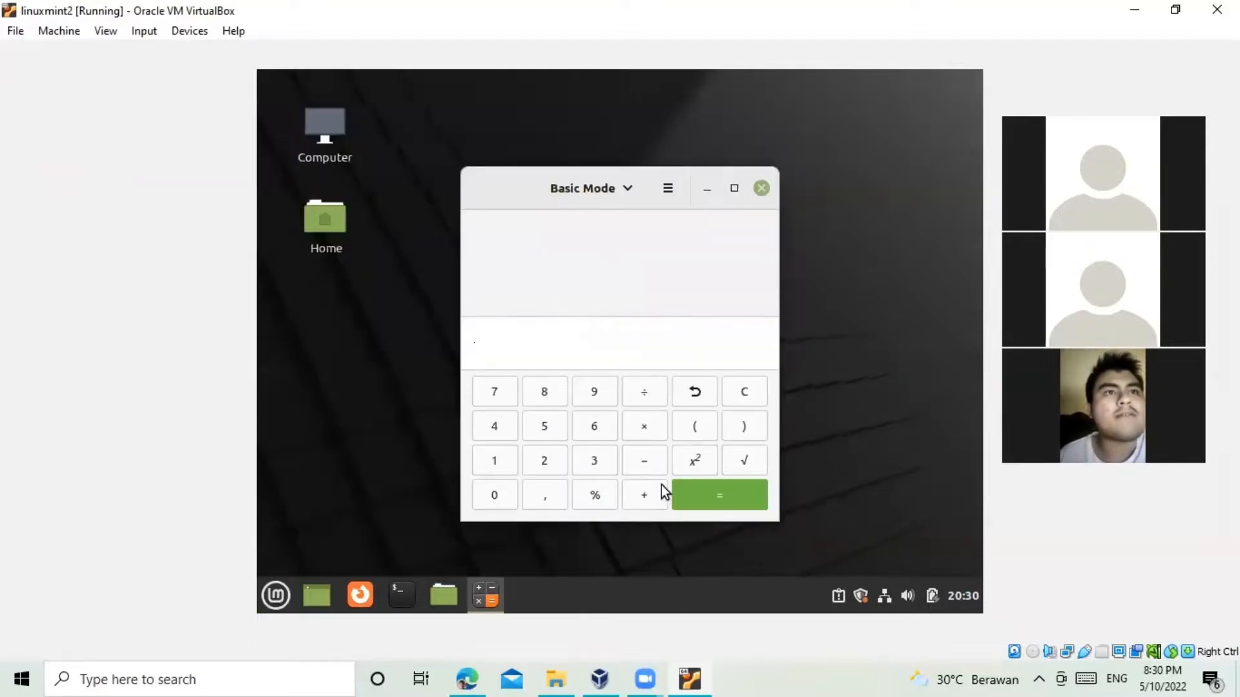
click(762, 189)
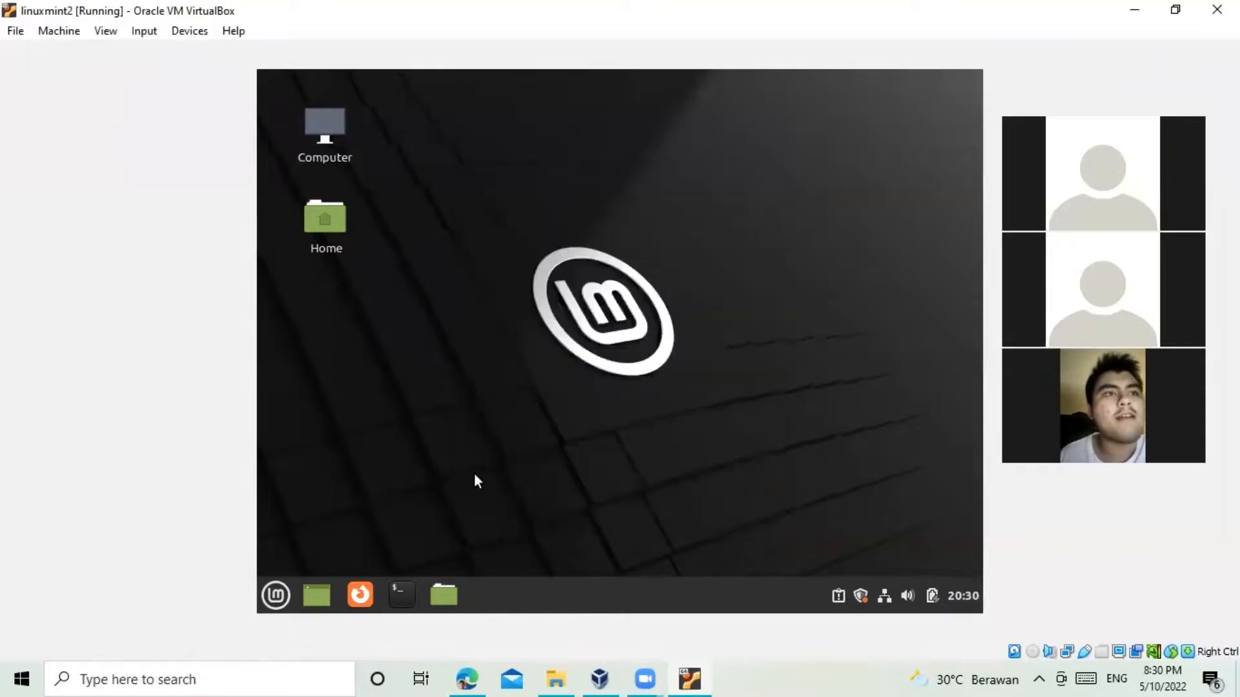
click(277, 593)
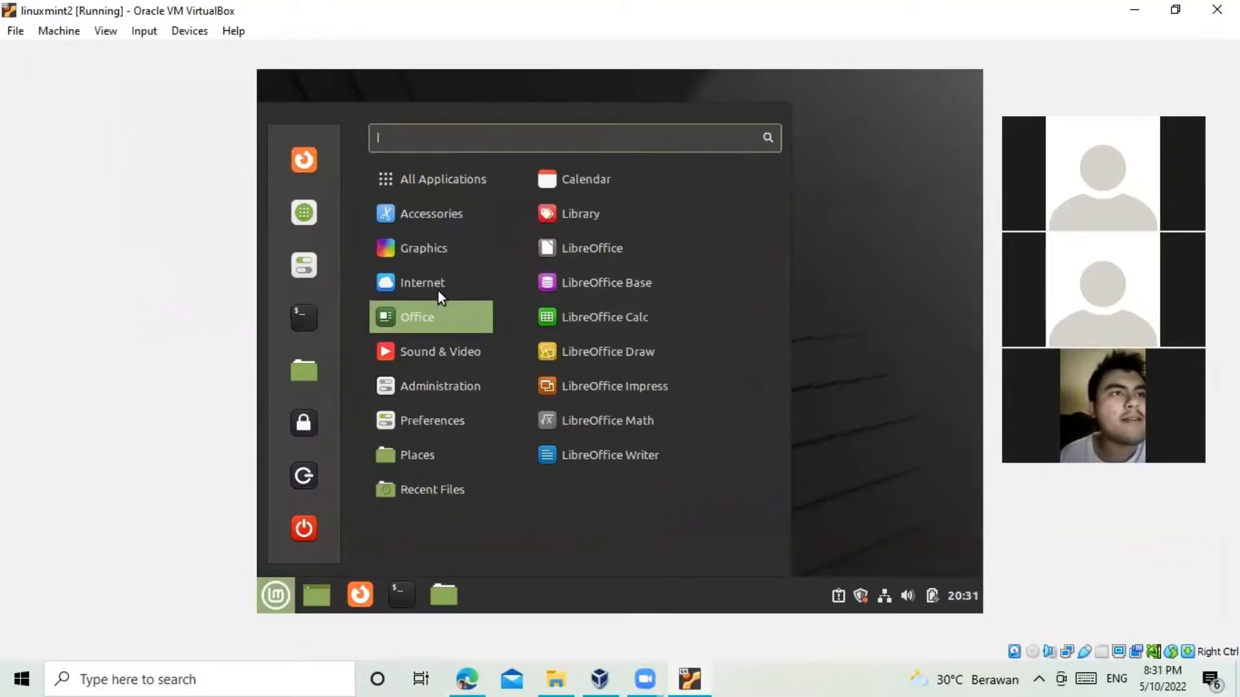
mouse_move(437, 291)
click(614, 181)
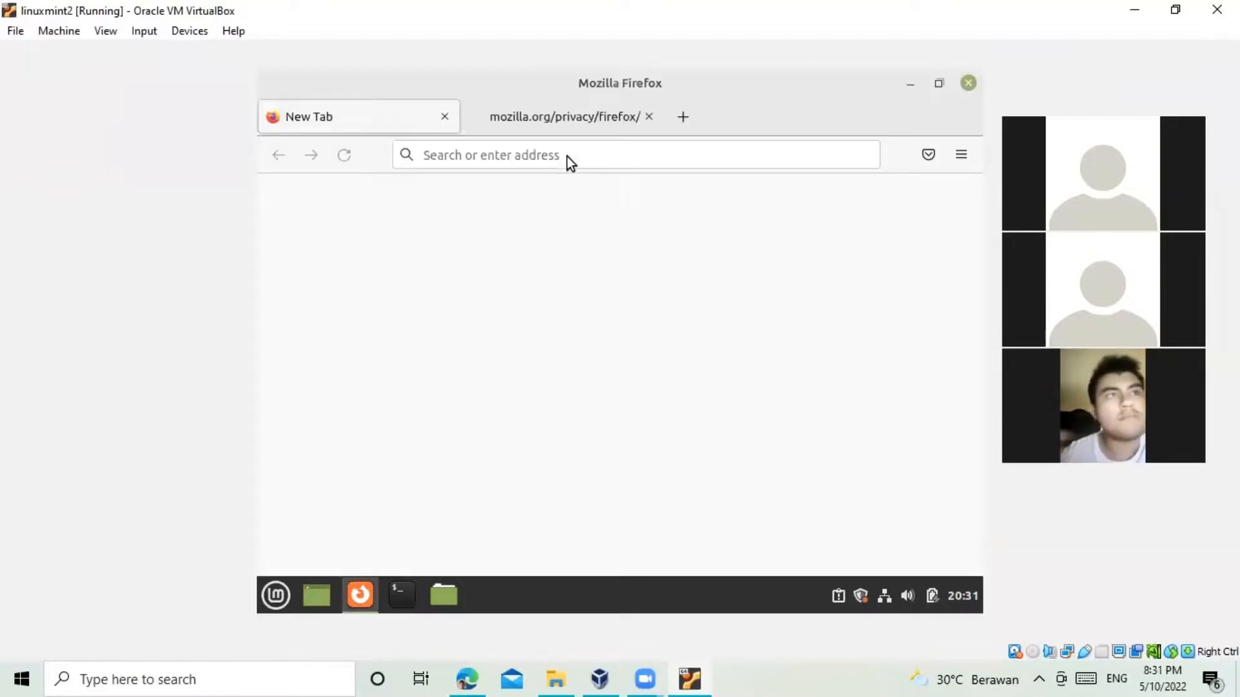
click(523, 158)
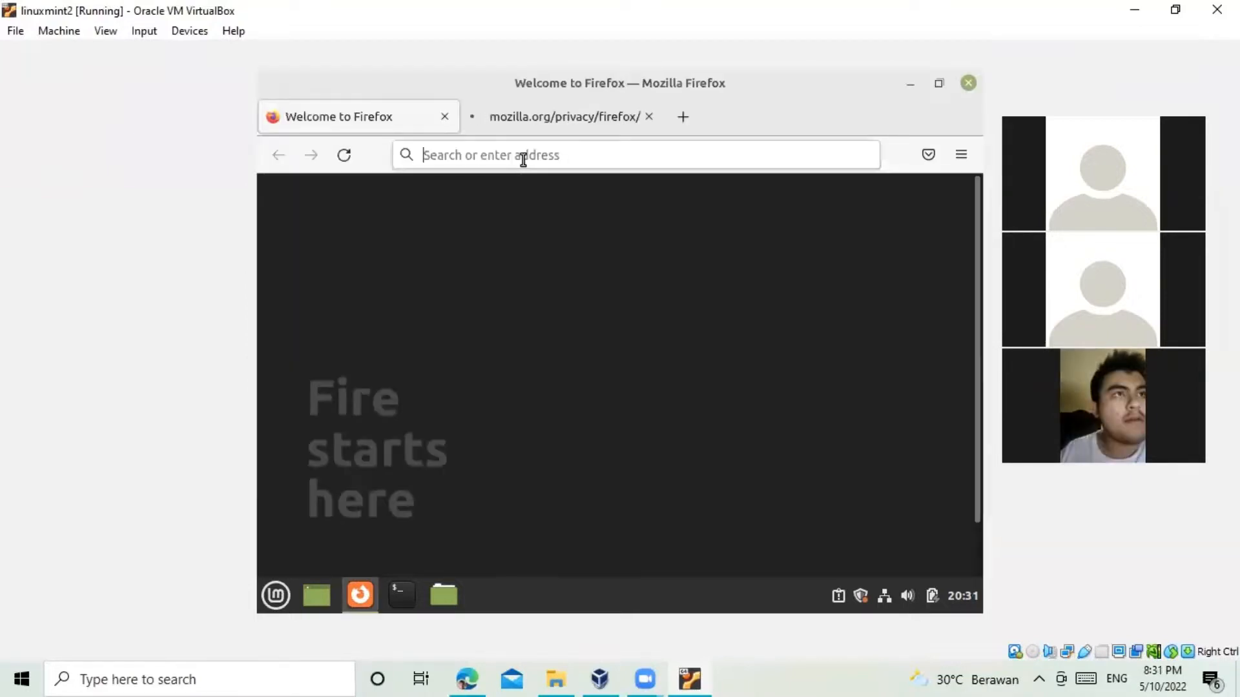
text(www)
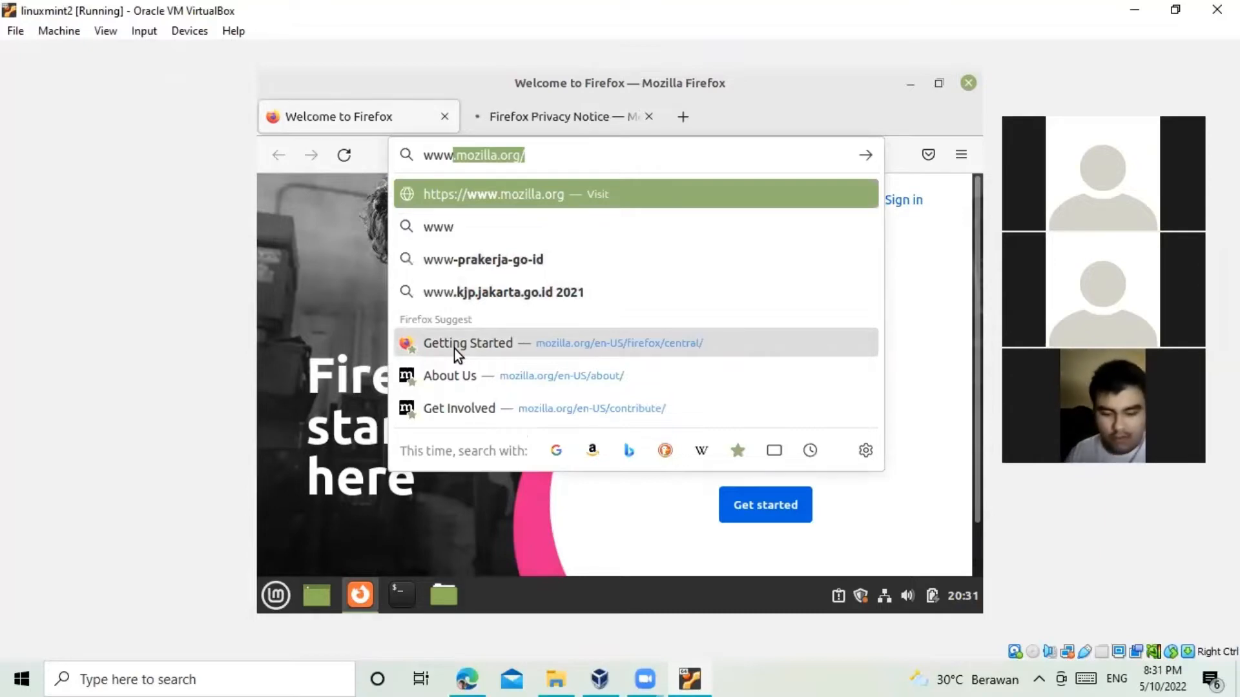
text(.you)
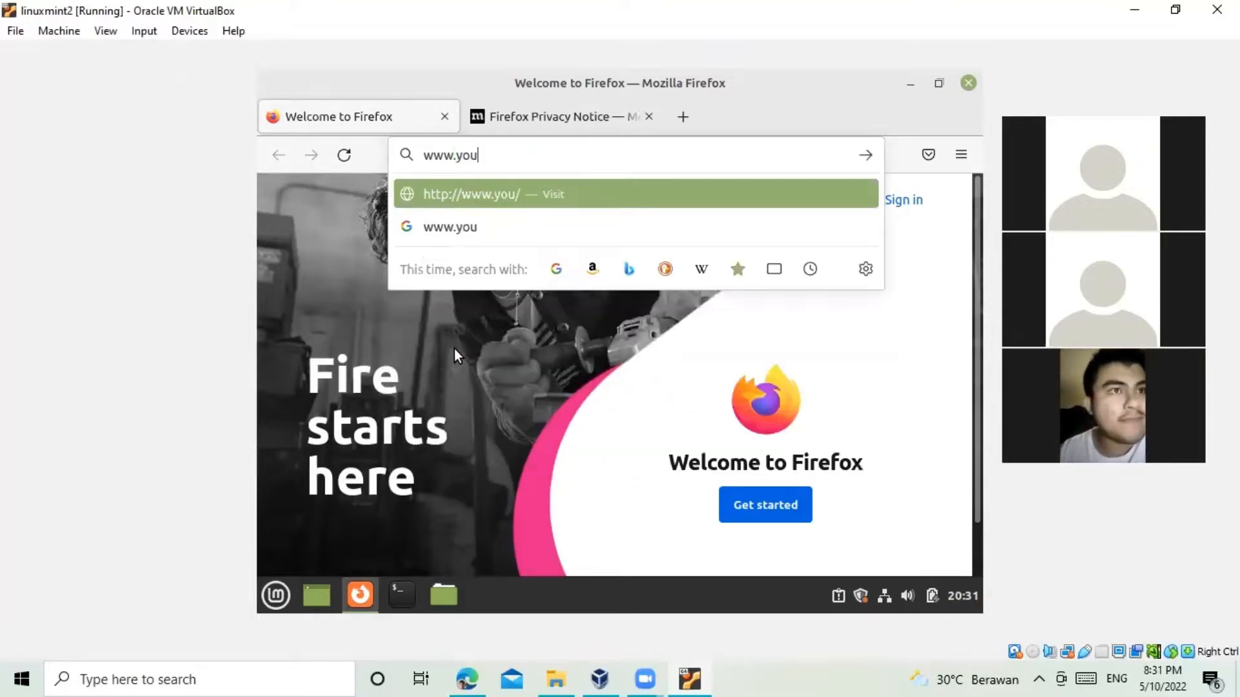
text(tub)
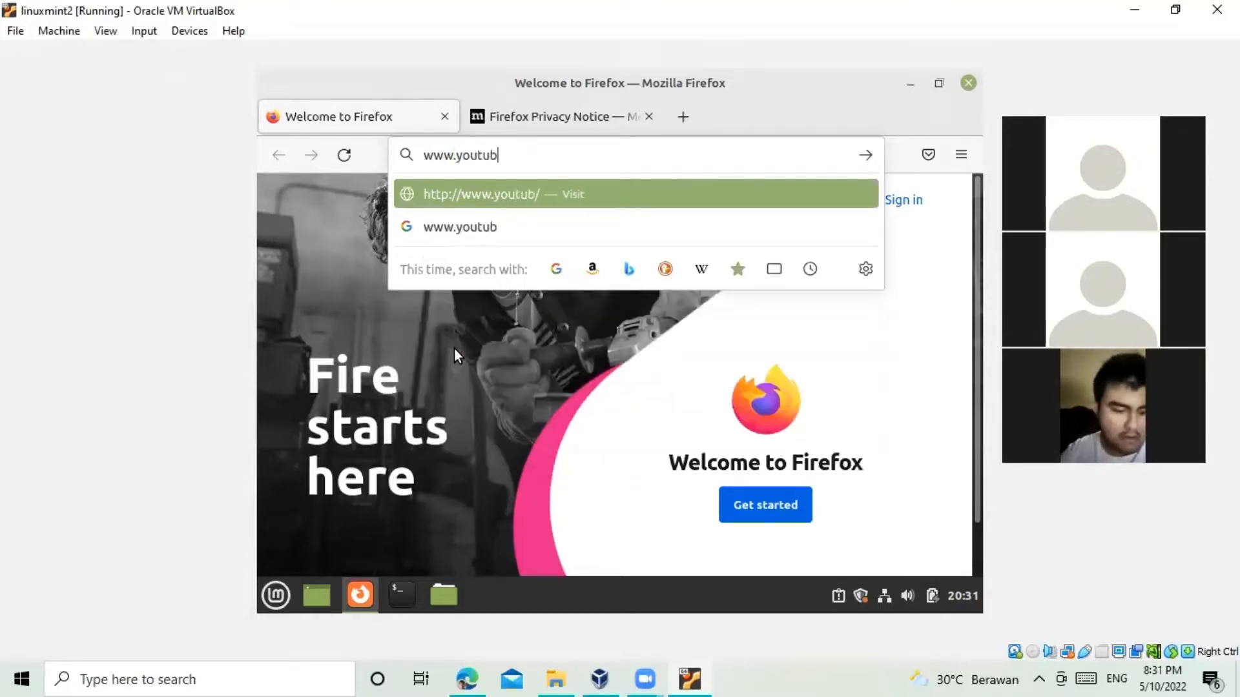
text(e.com)
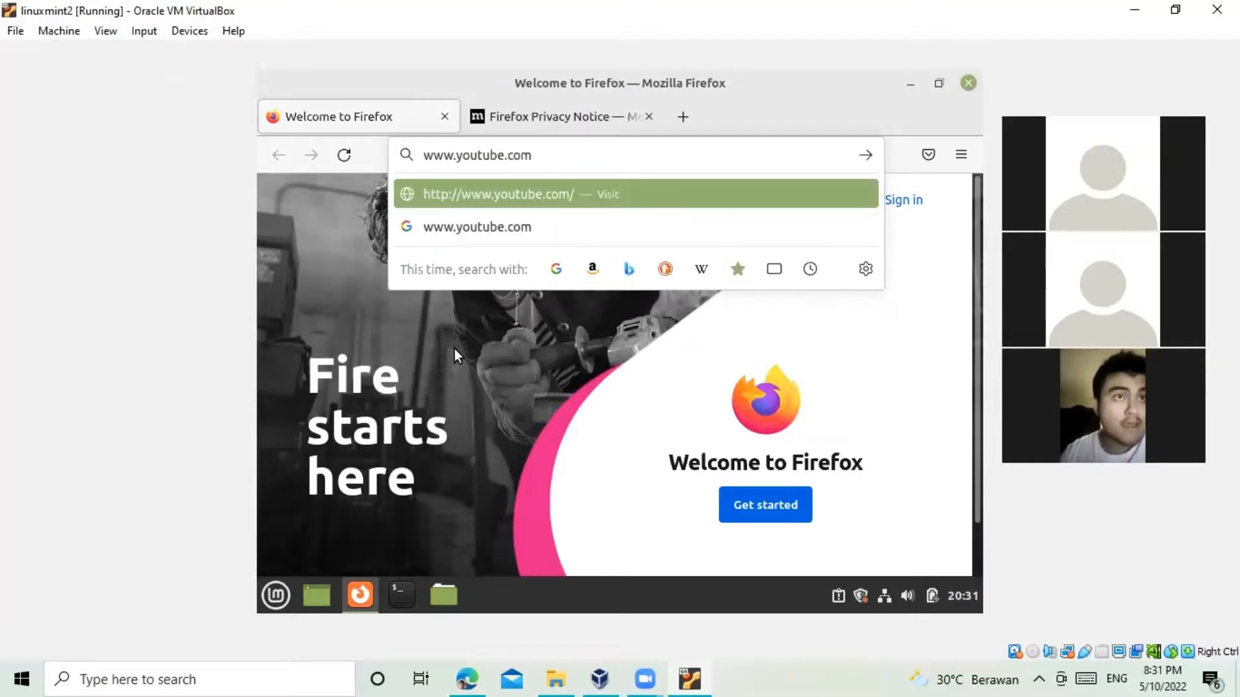
key(Return)
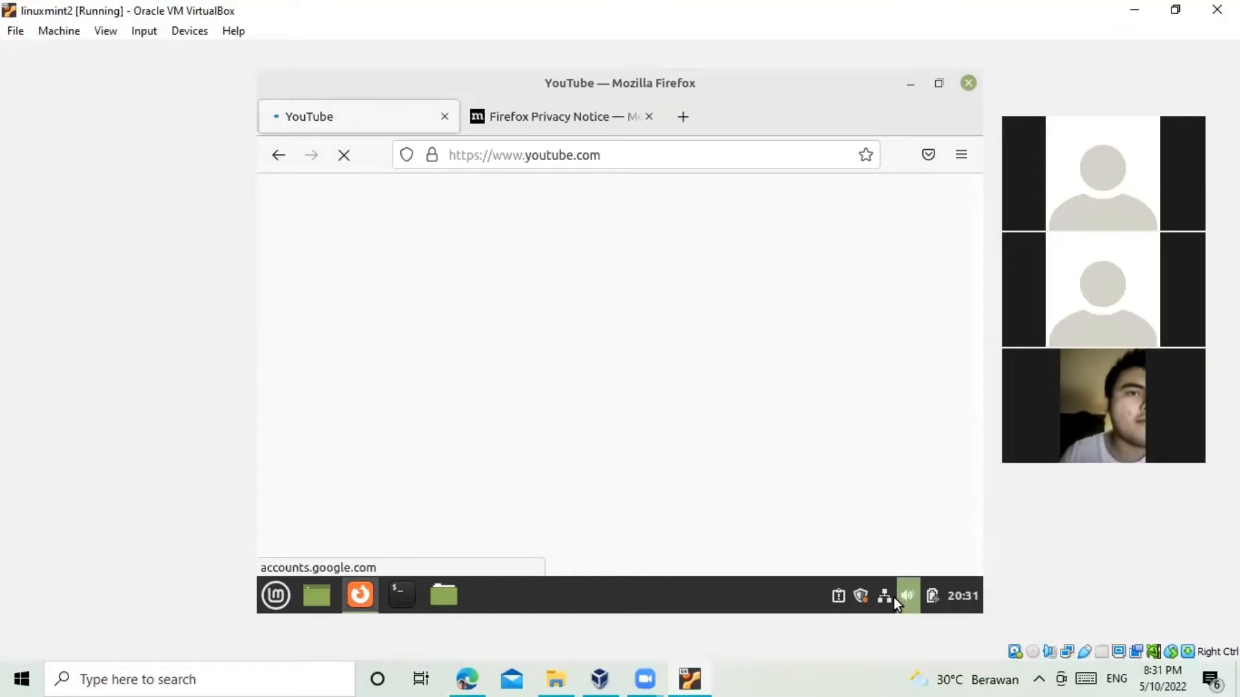
click(581, 117)
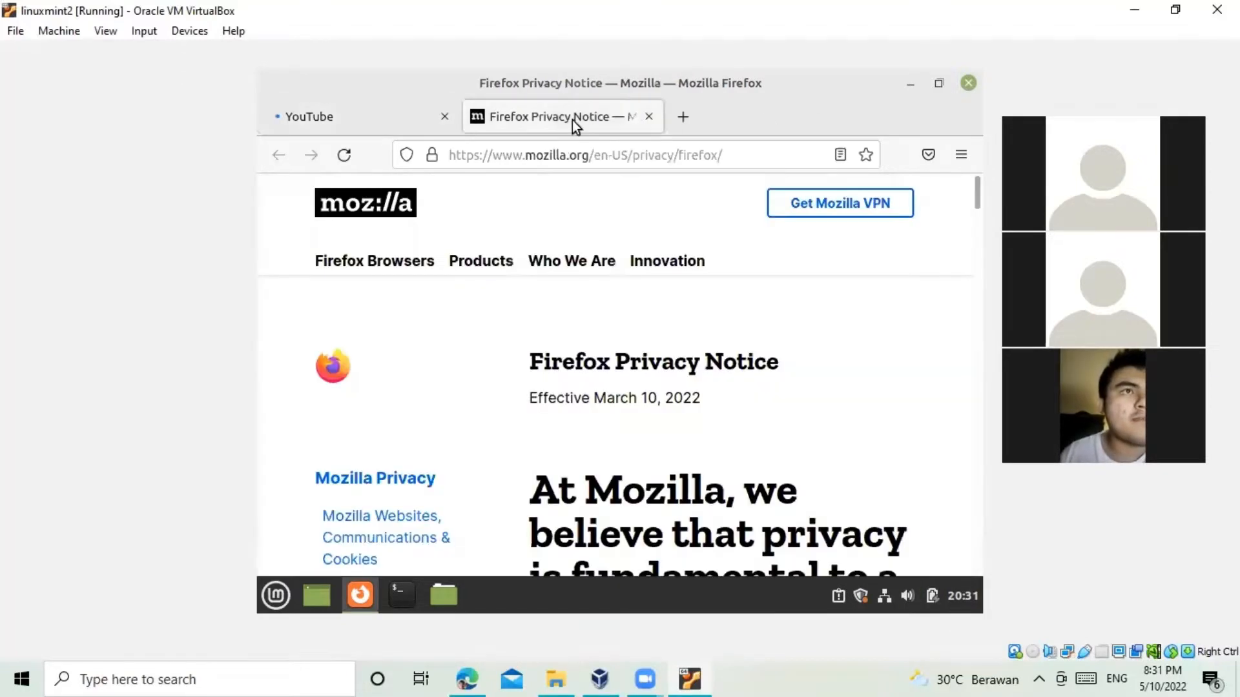
click(534, 154)
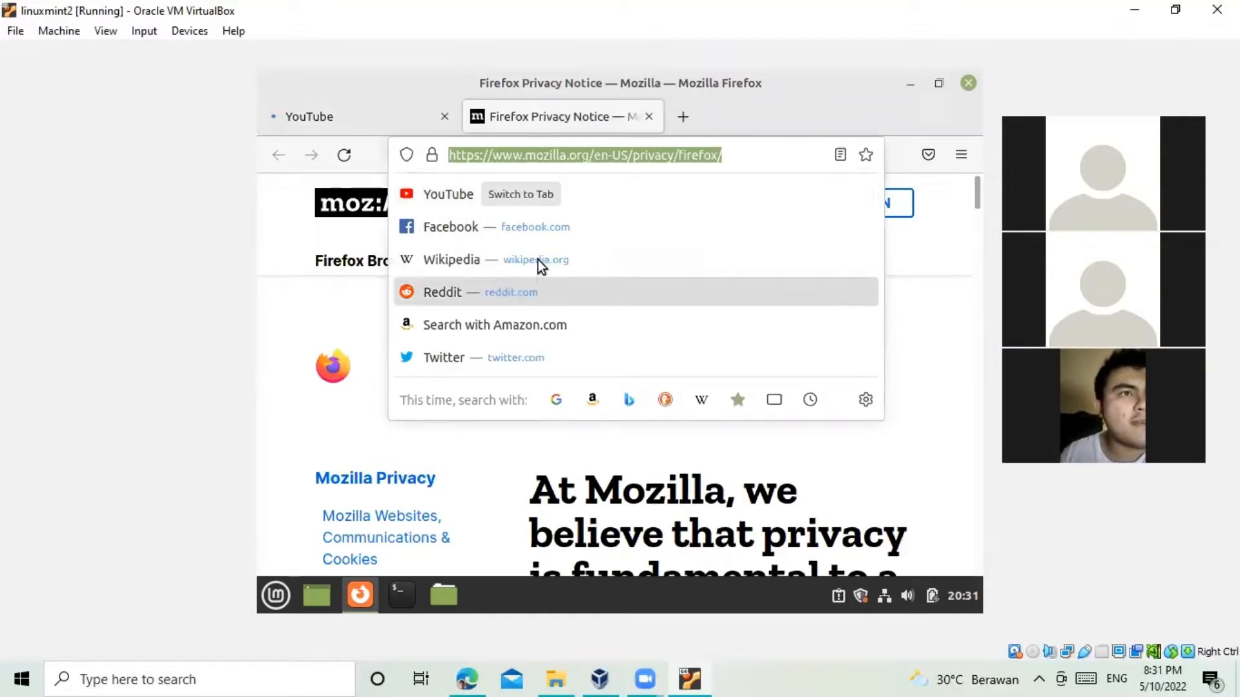
click(365, 116)
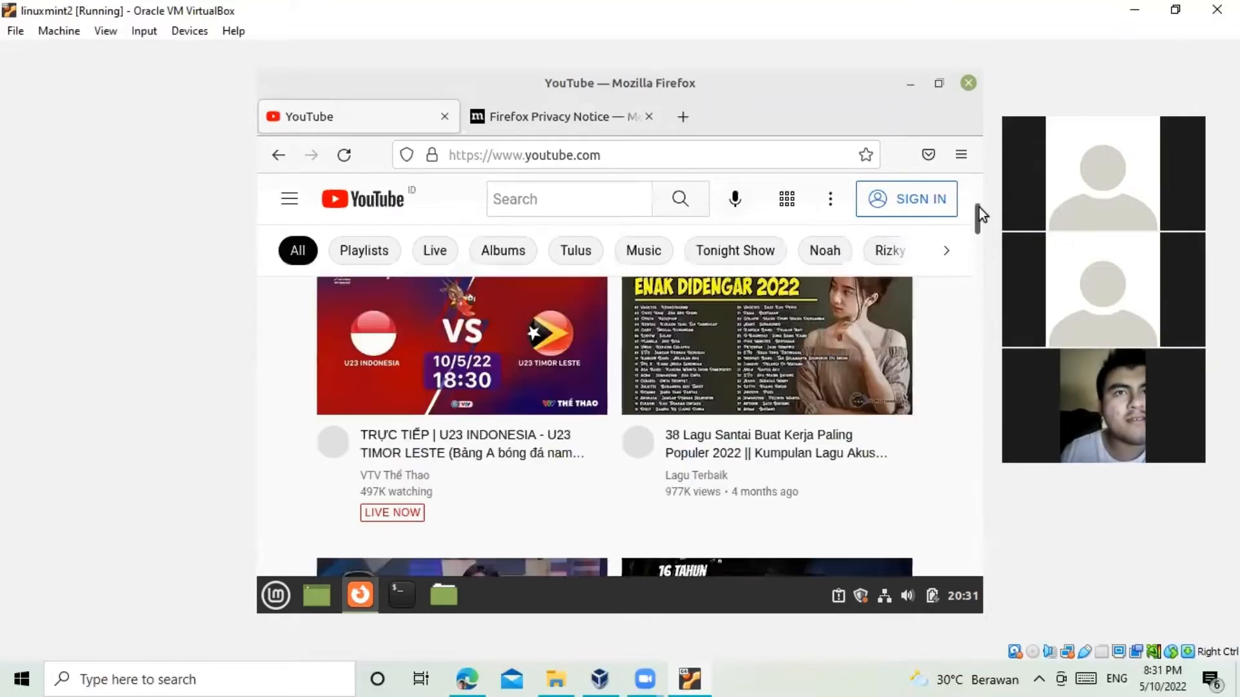
drag(978, 207, 971, 277)
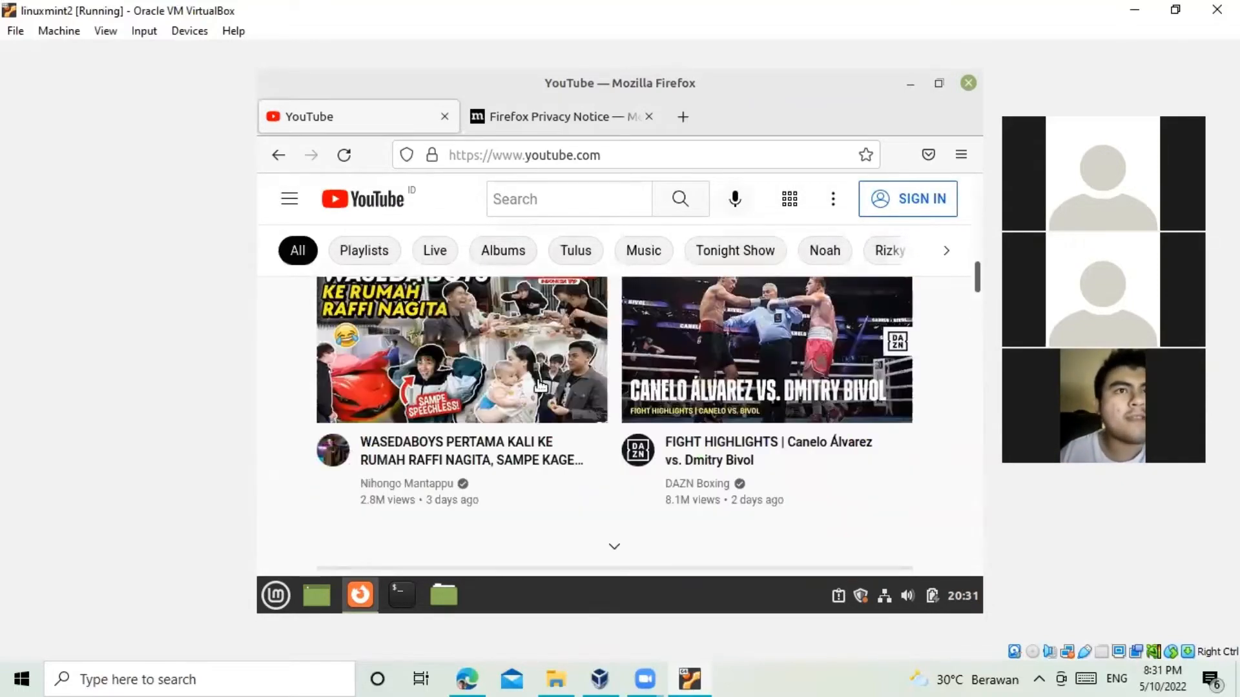
scroll(788, 400, up, 5)
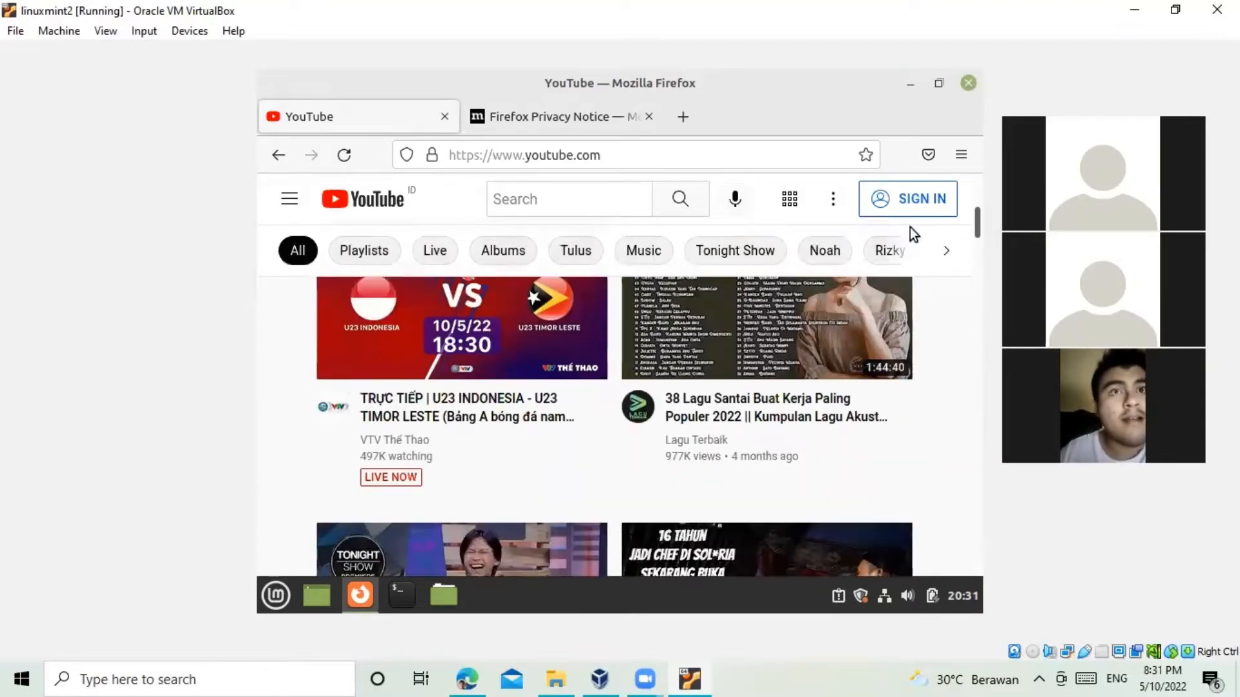
click(967, 84)
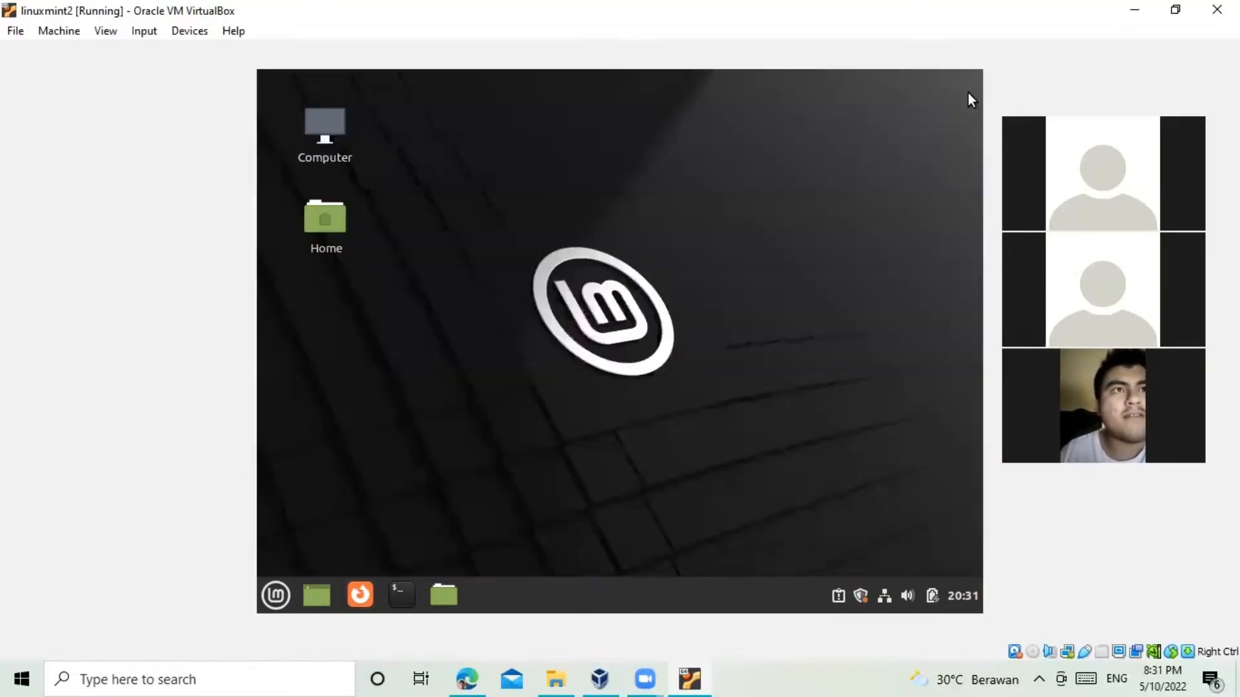